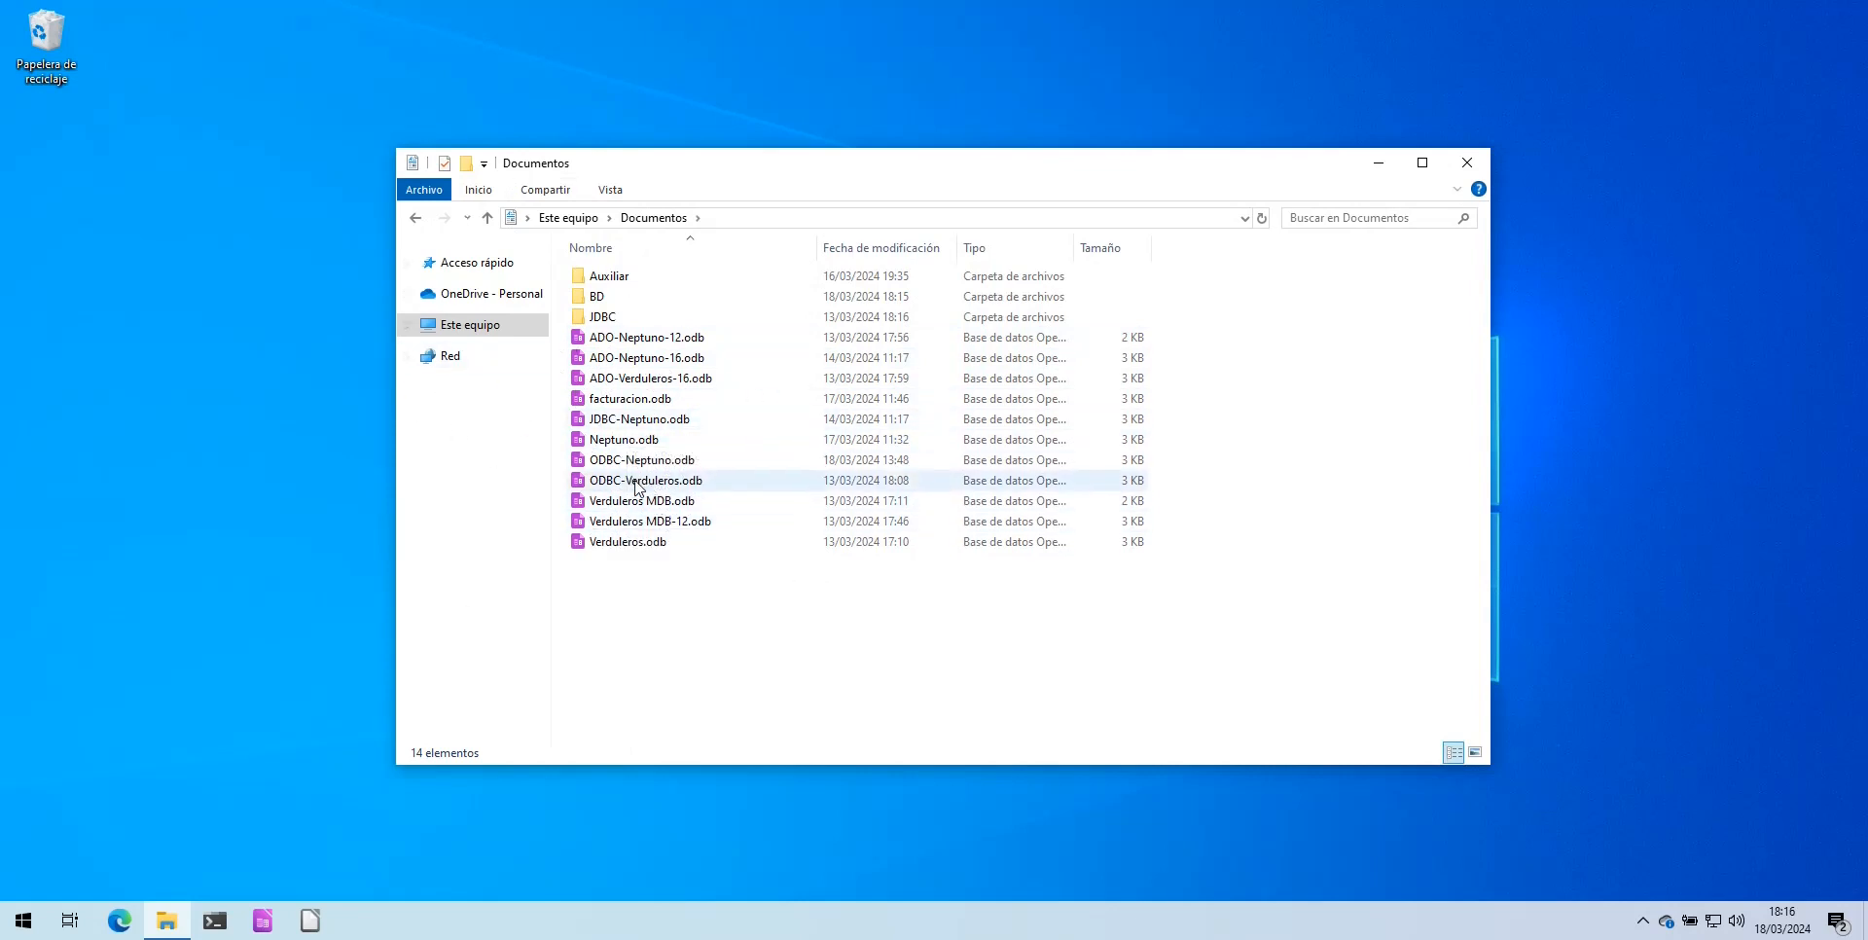
Open the ODBC-Neptuno.odb database from Documentos, close the file browser and display the database's tables.
double_click(623, 459)
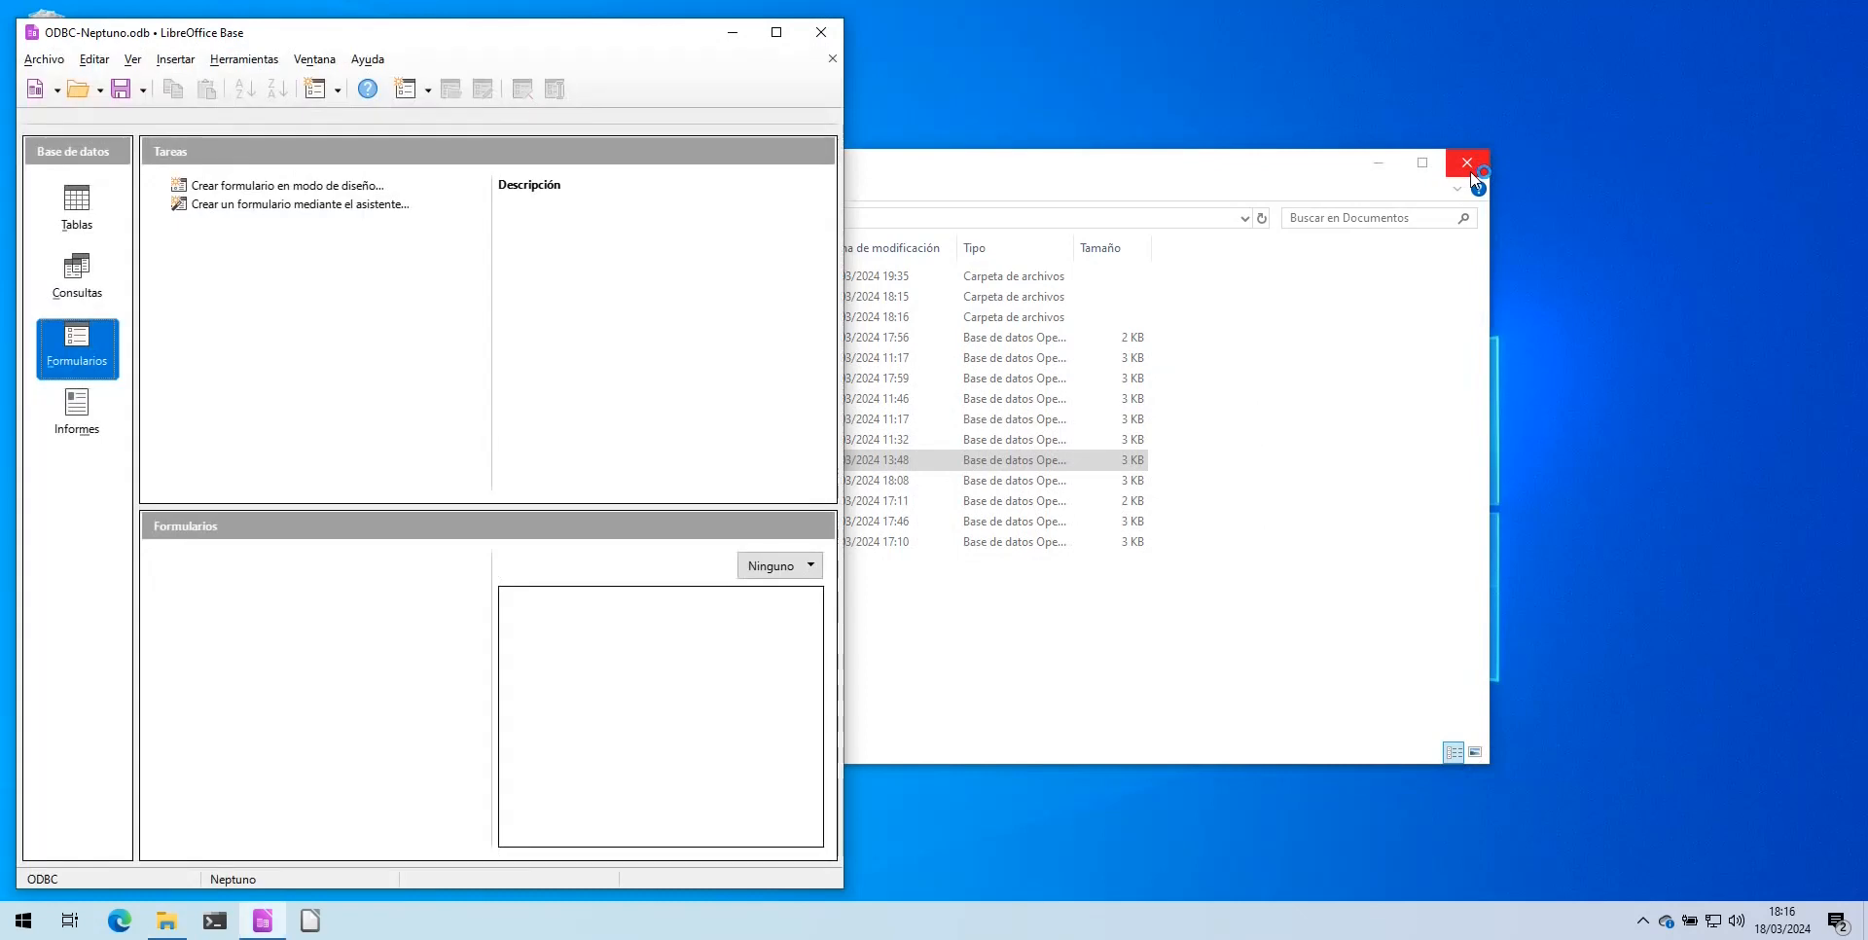
click(1468, 165)
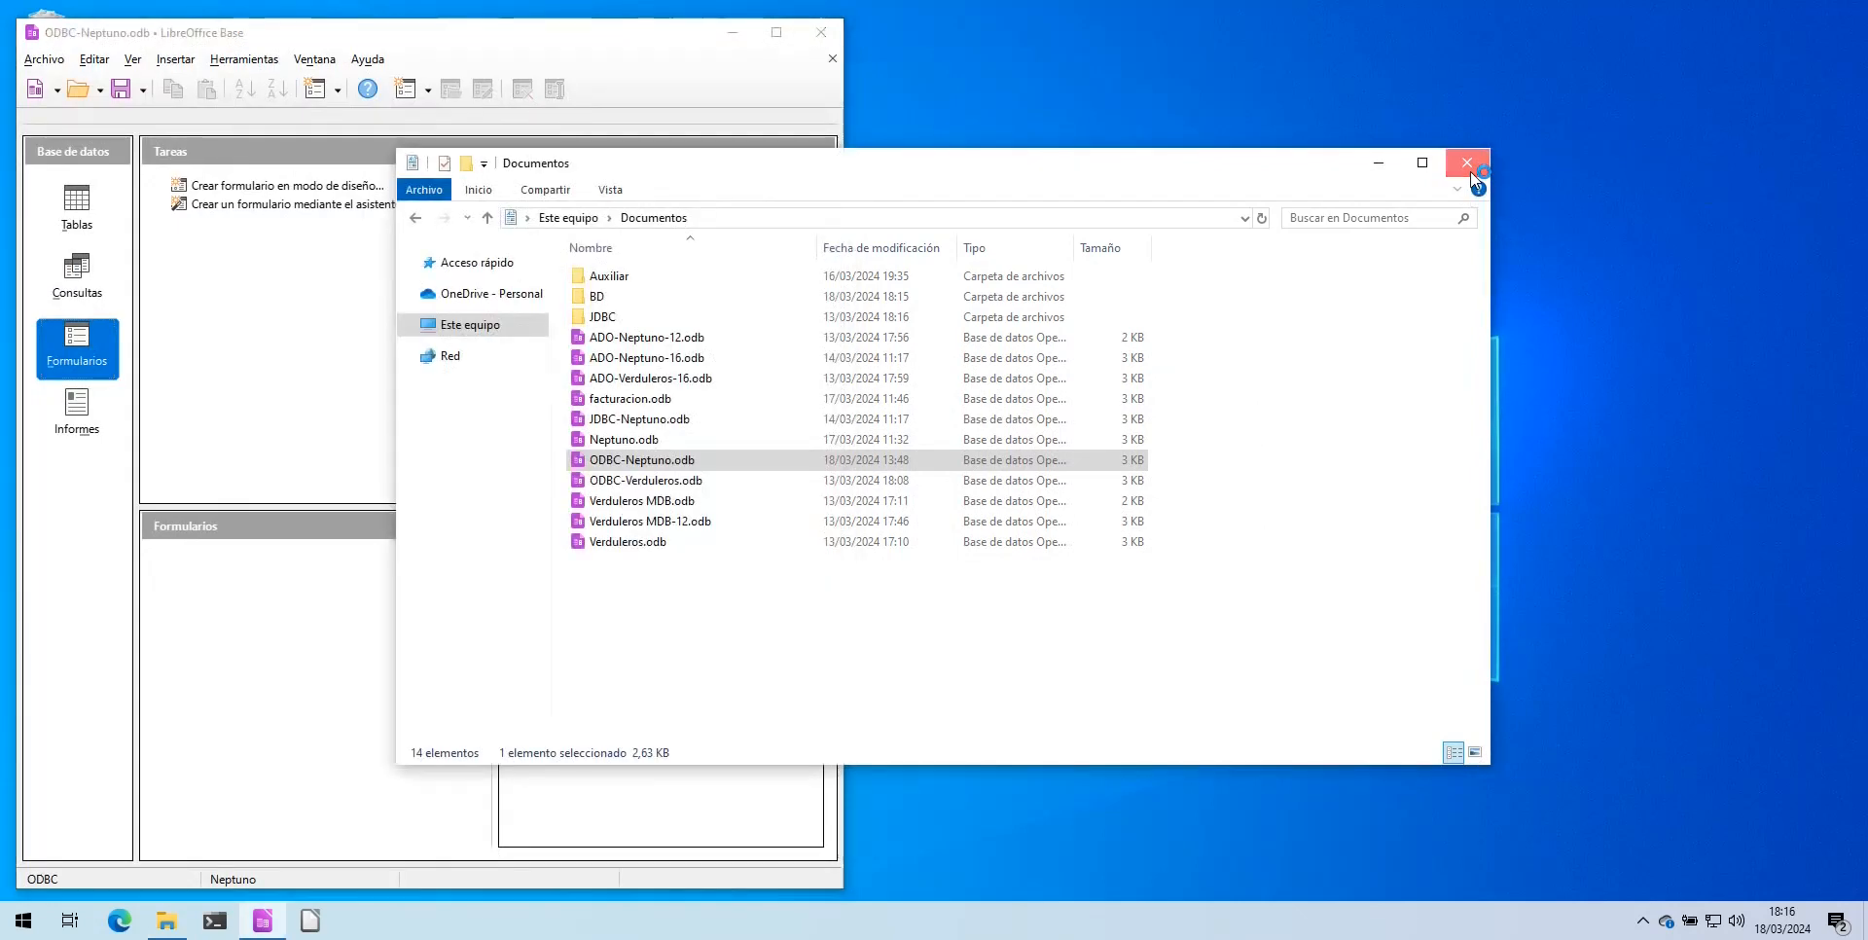
click(76, 194)
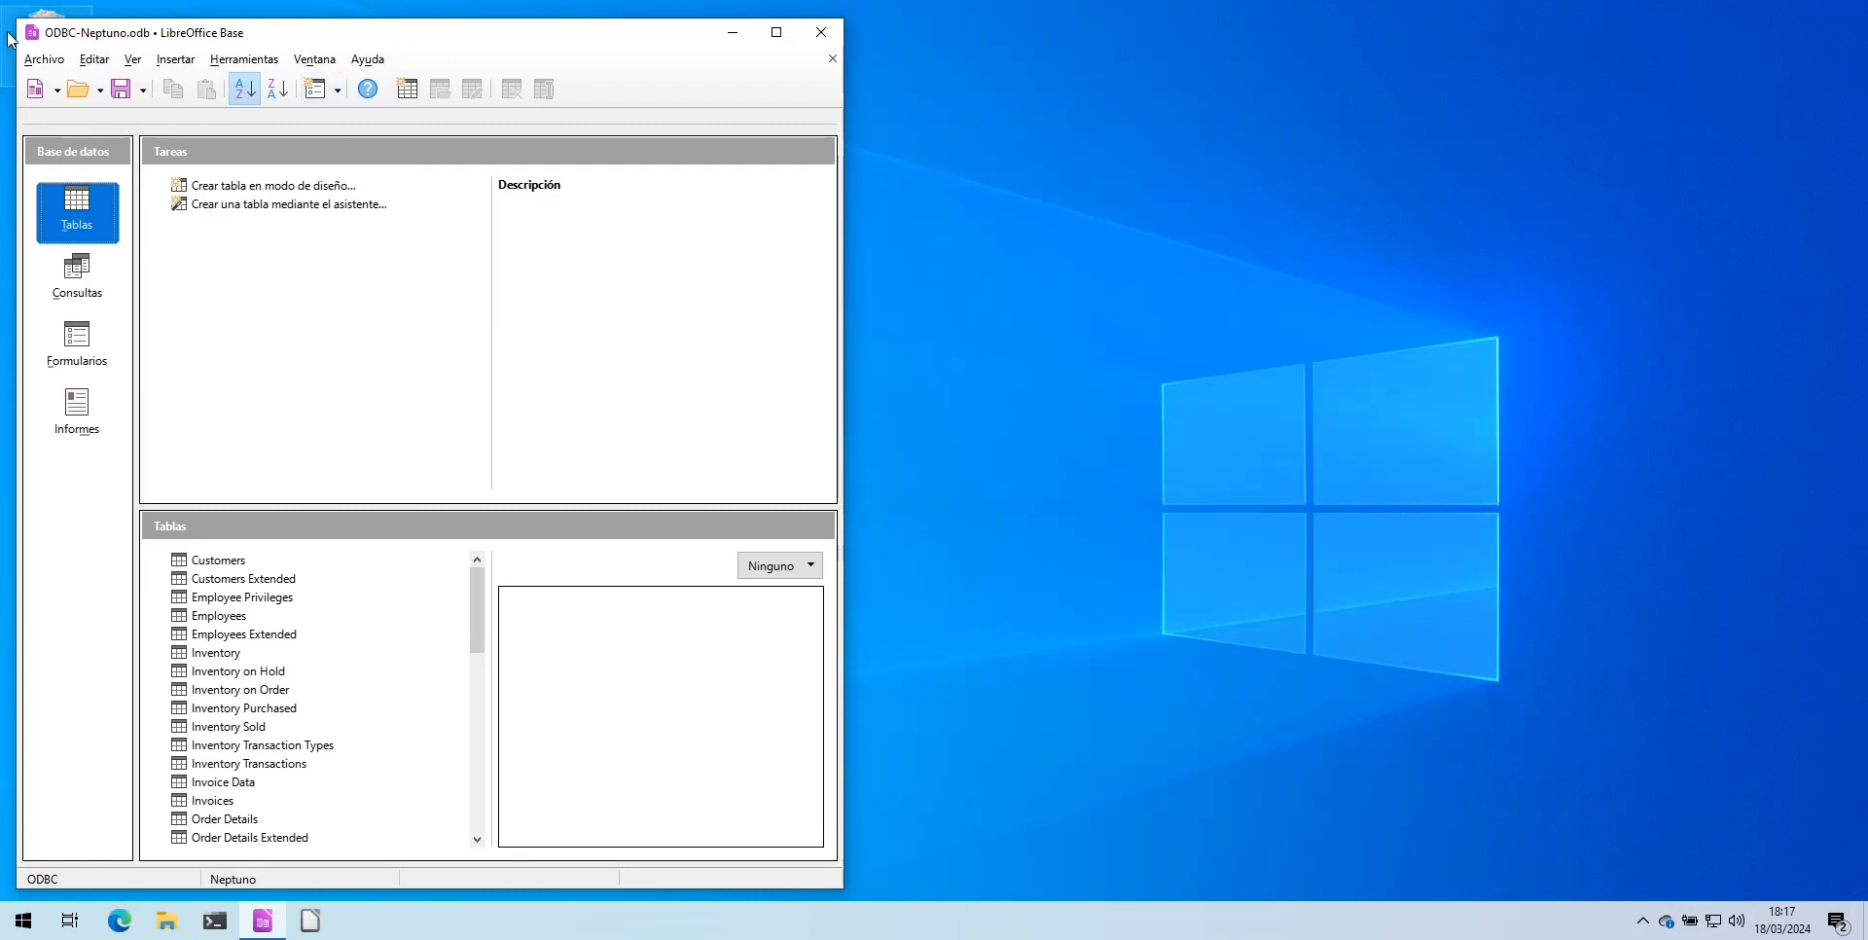
Start a new database that connects to an existing database of type Firebird externo.
click(35, 97)
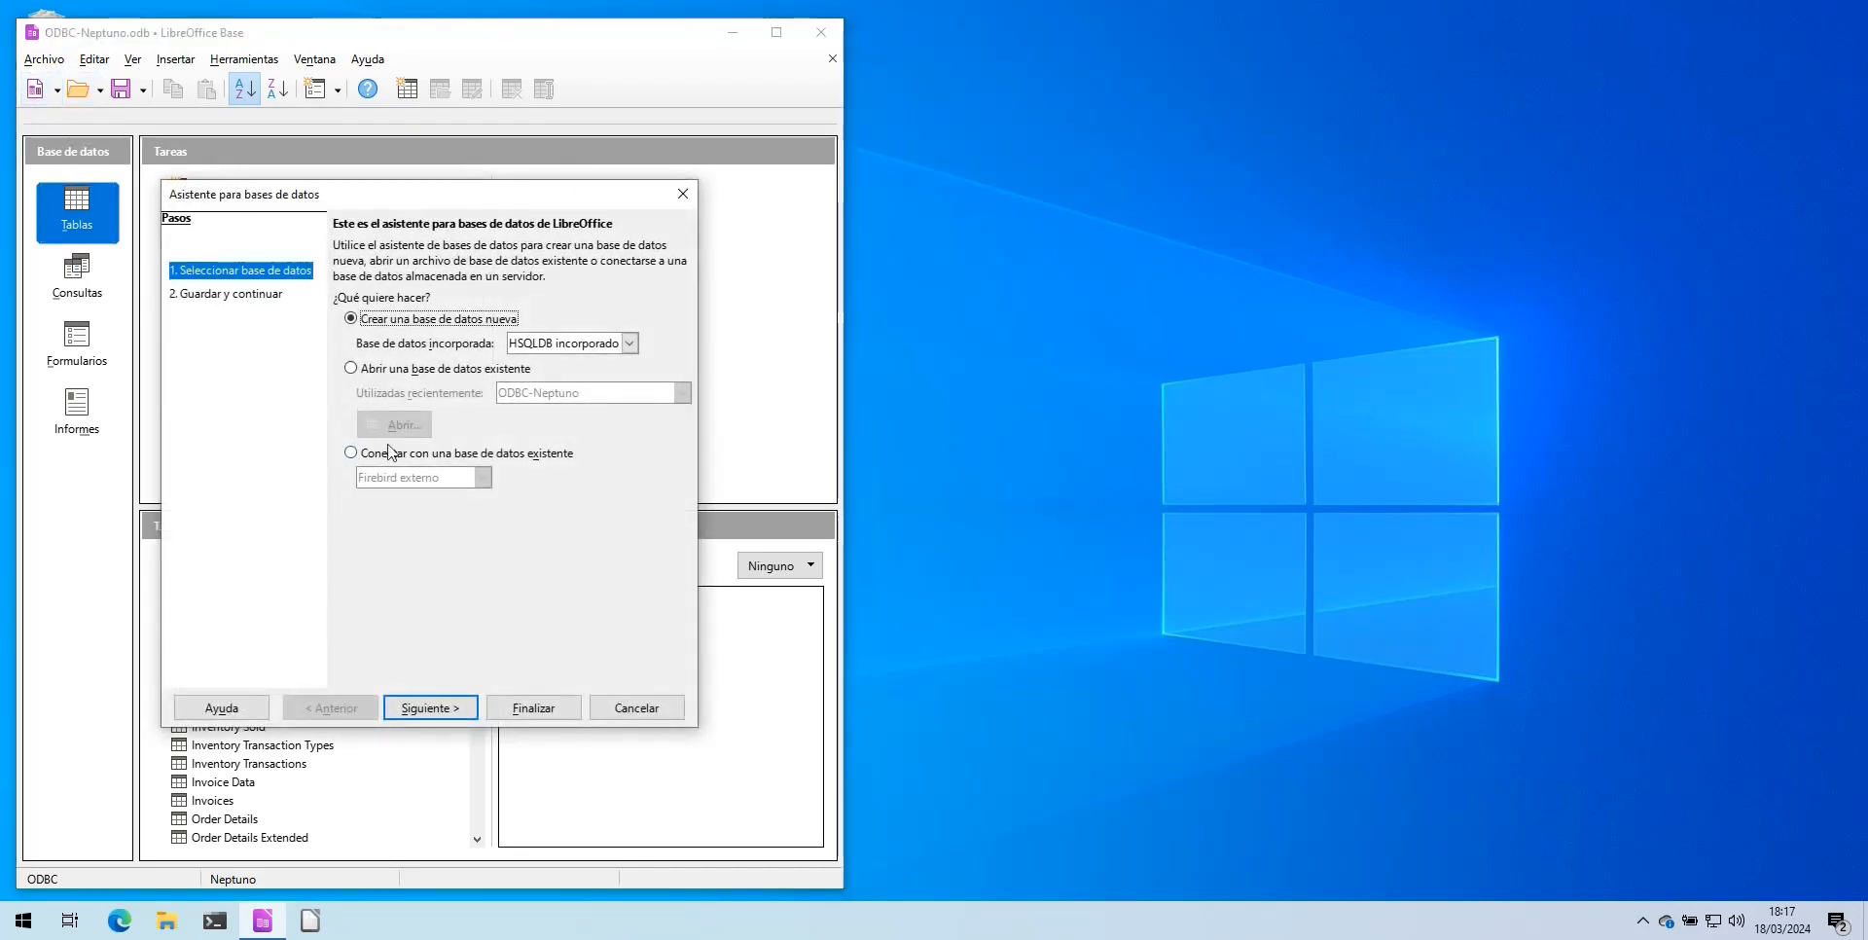
click(368, 455)
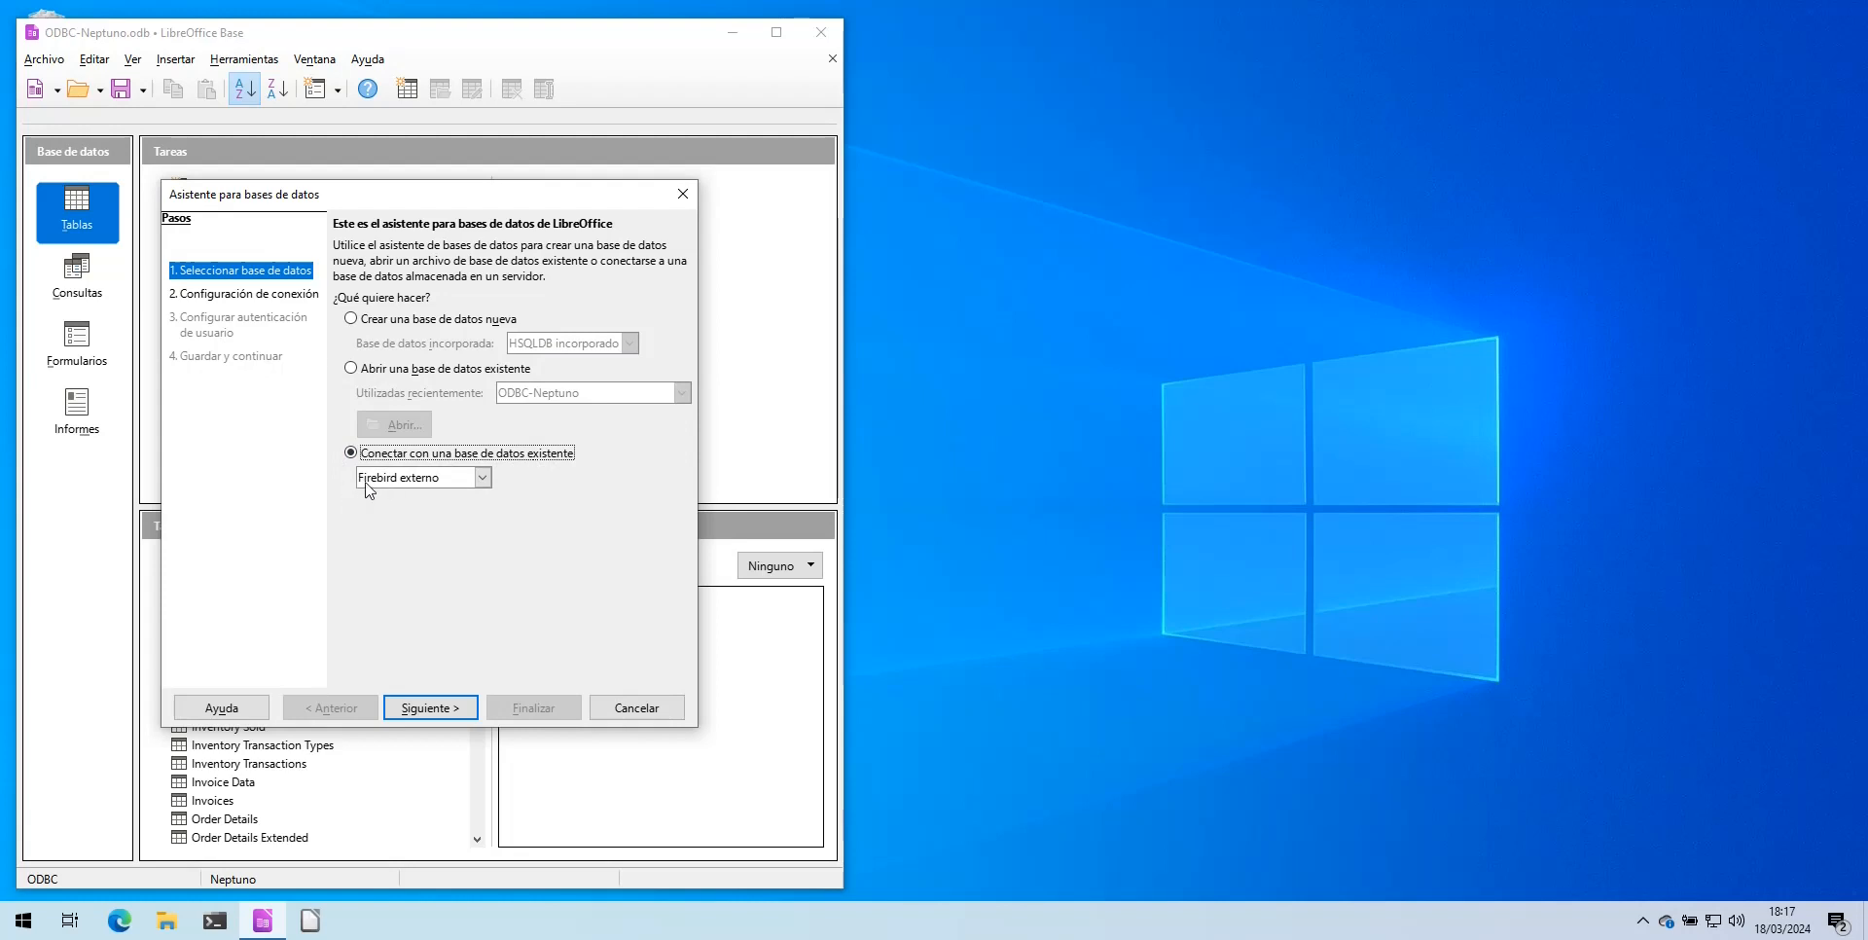
click(438, 714)
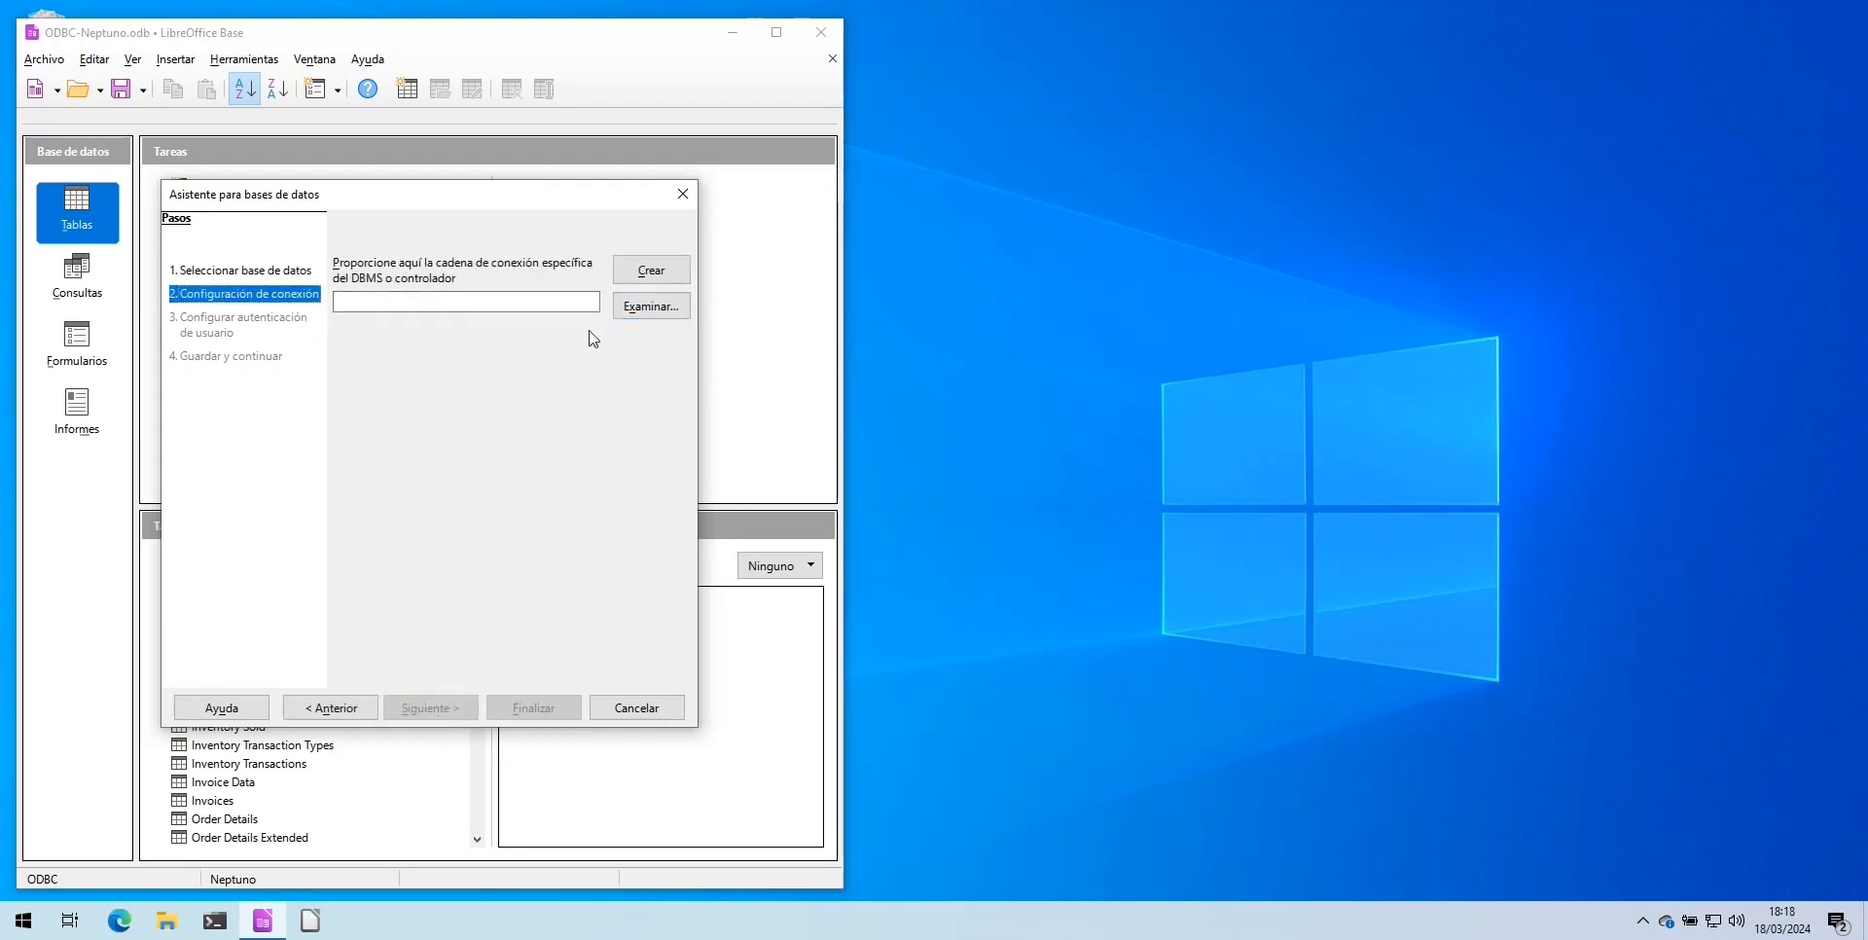
Create a Firebird database file named nueva in the BD folder of Documentos for the connection.
click(648, 275)
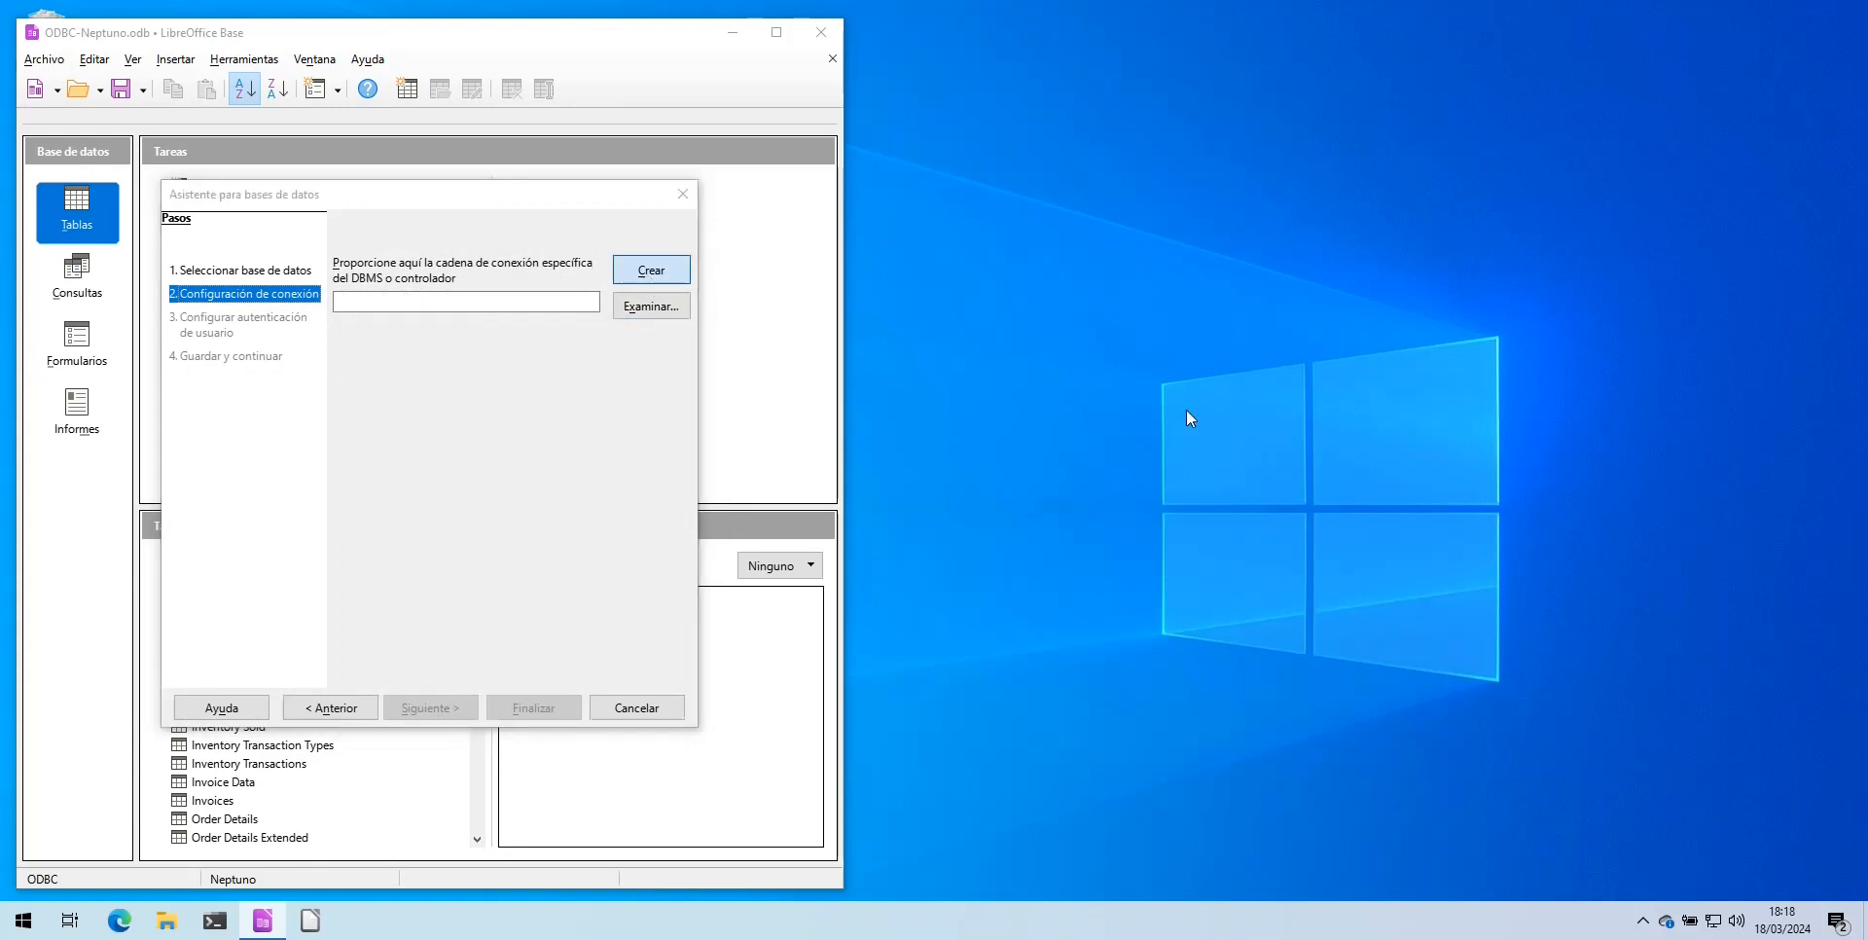
drag(577, 236, 973, 225)
double_click(768, 335)
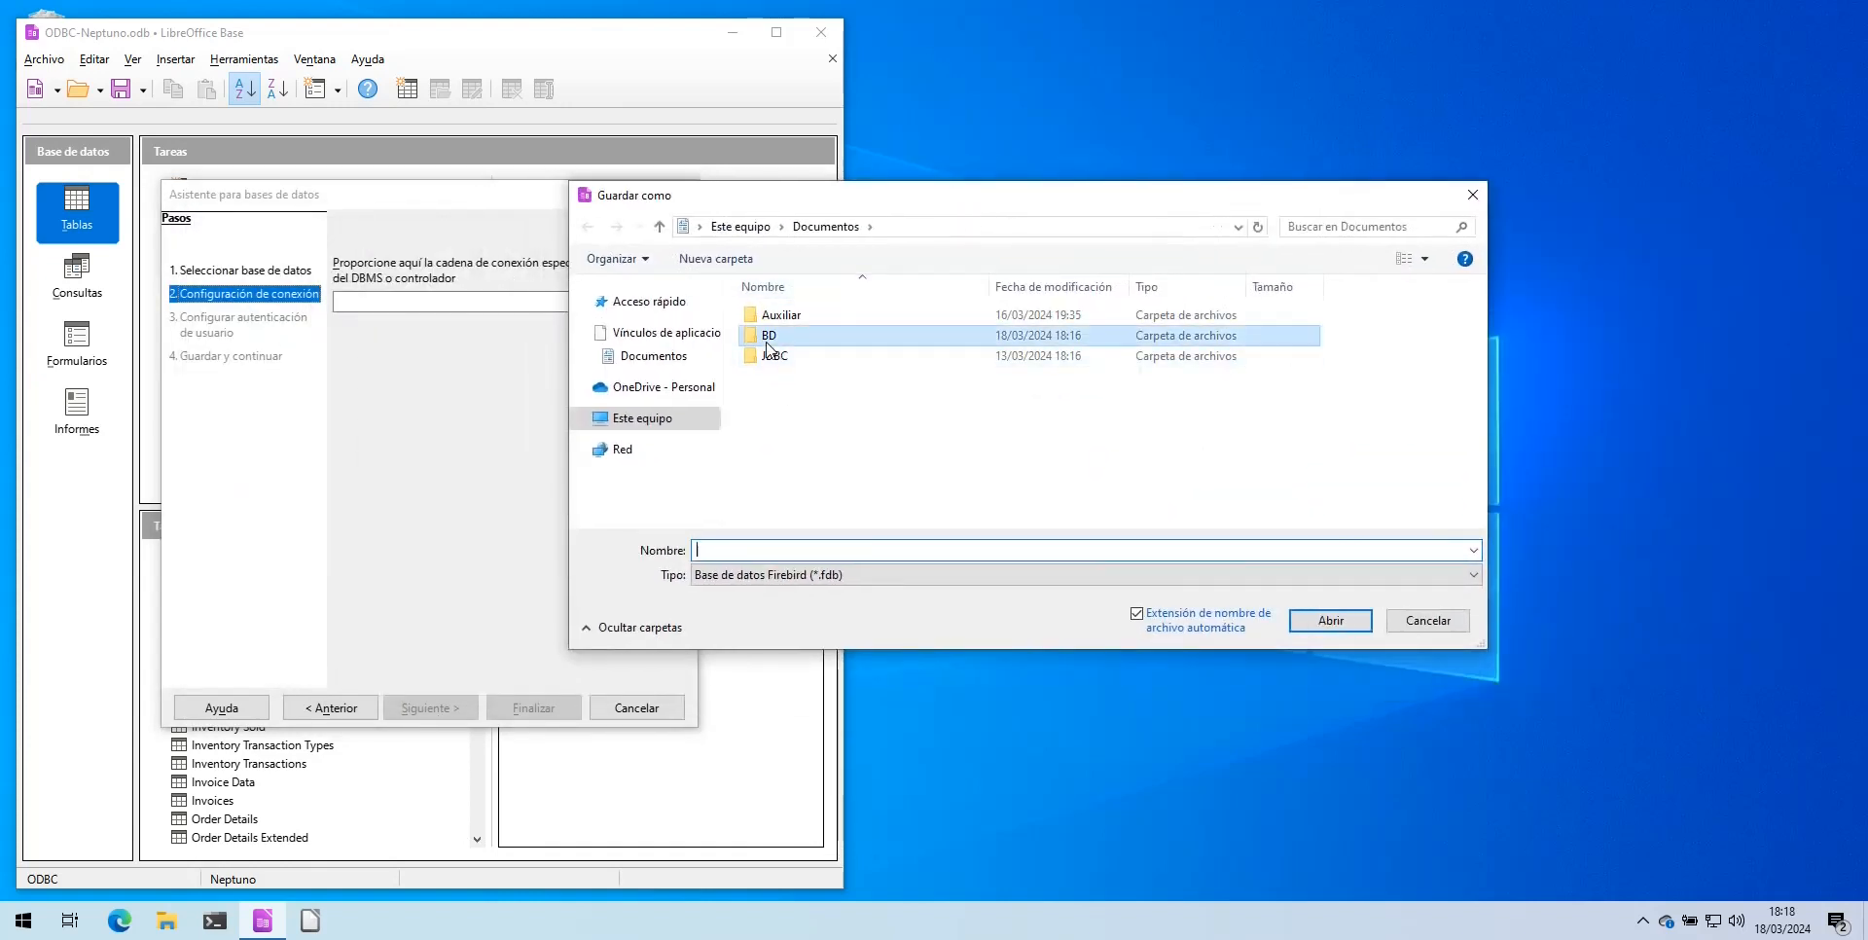
click(775, 550)
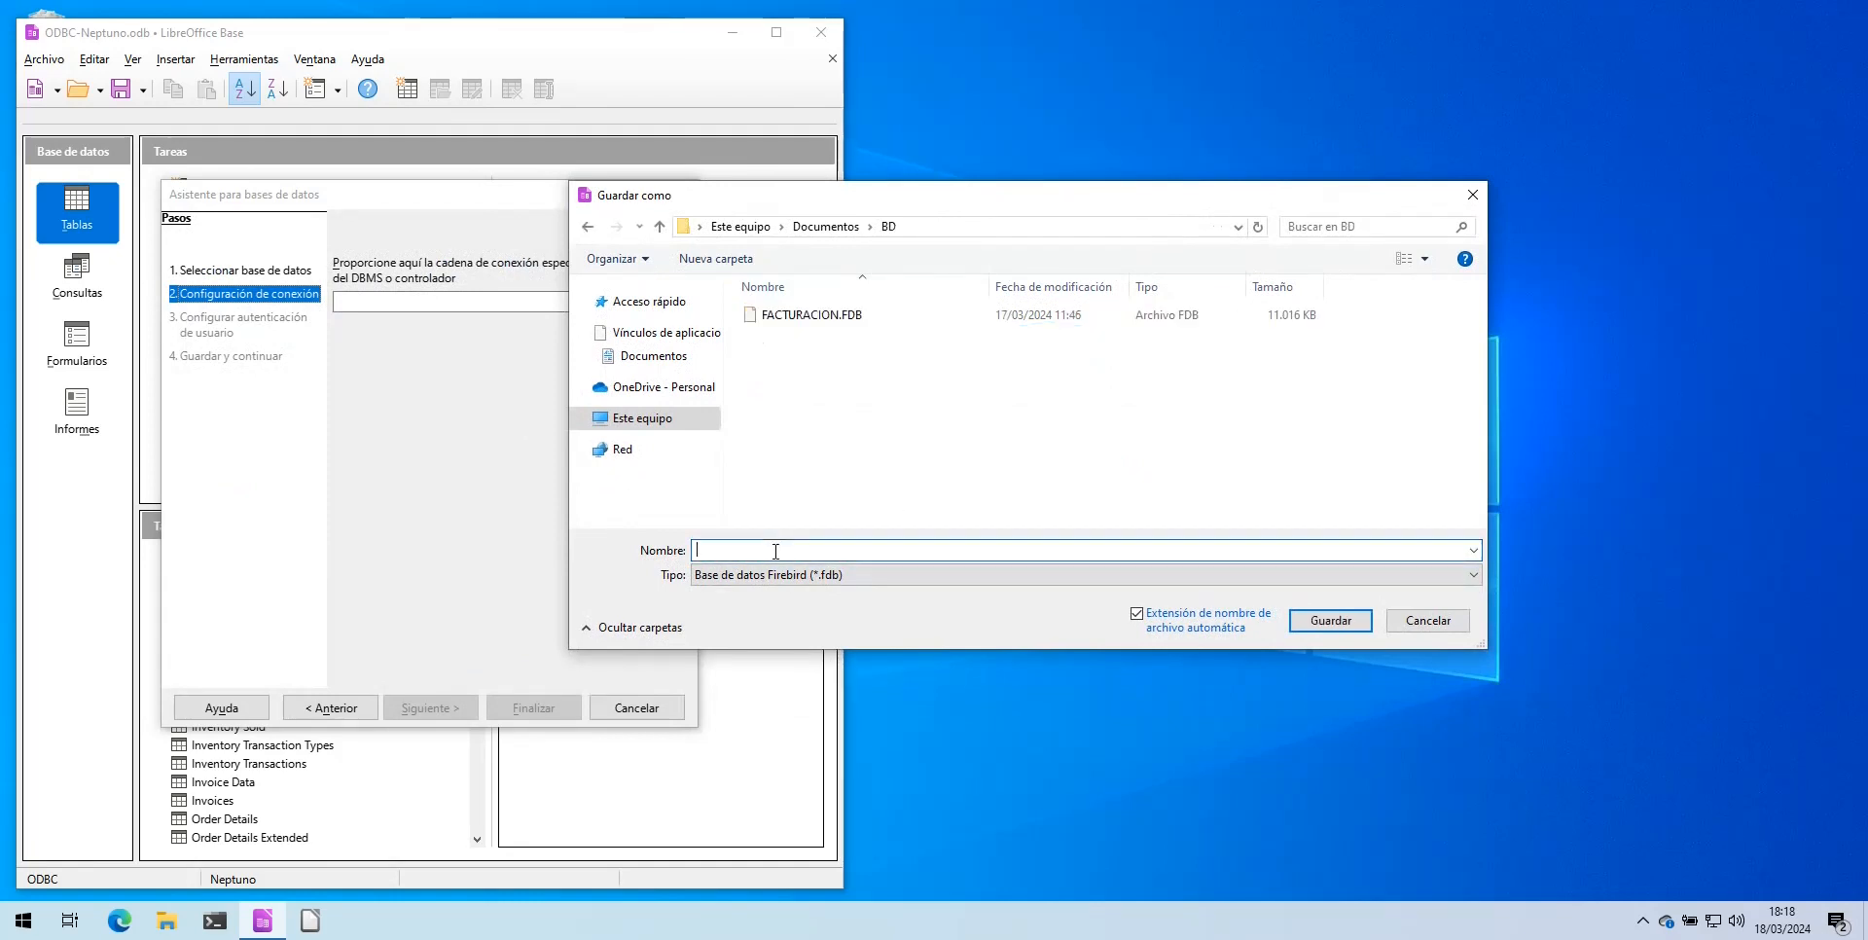
text(nueva)
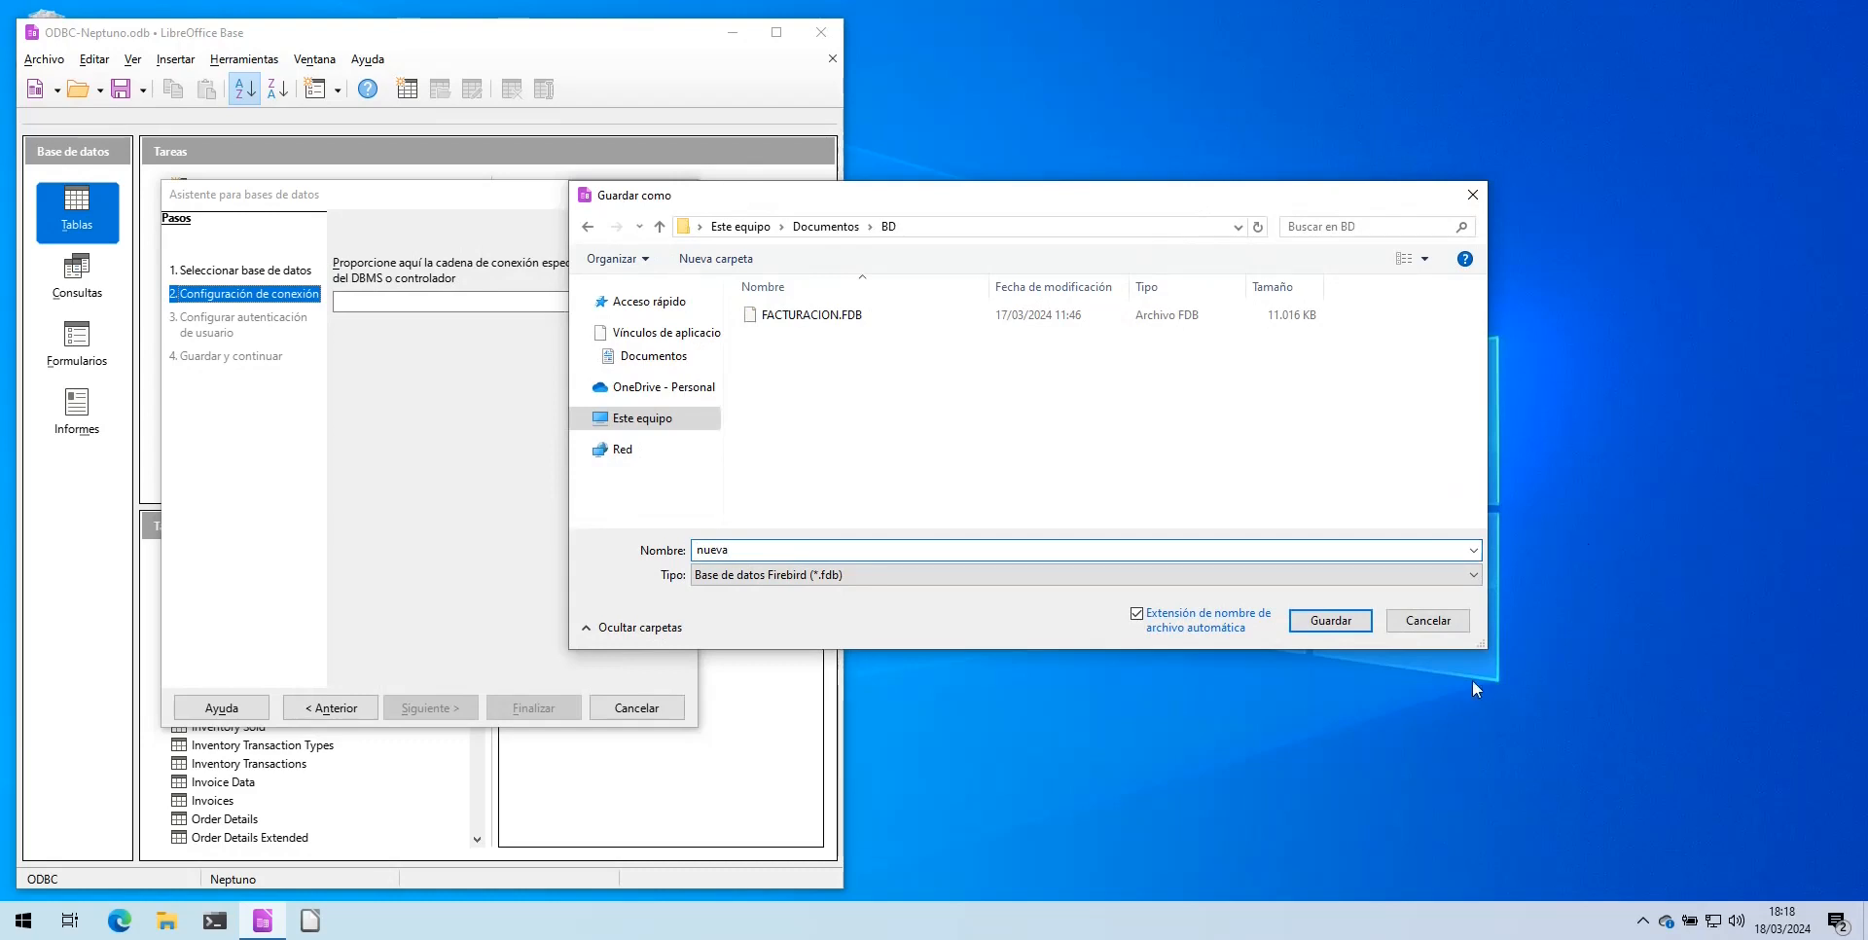
click(1331, 621)
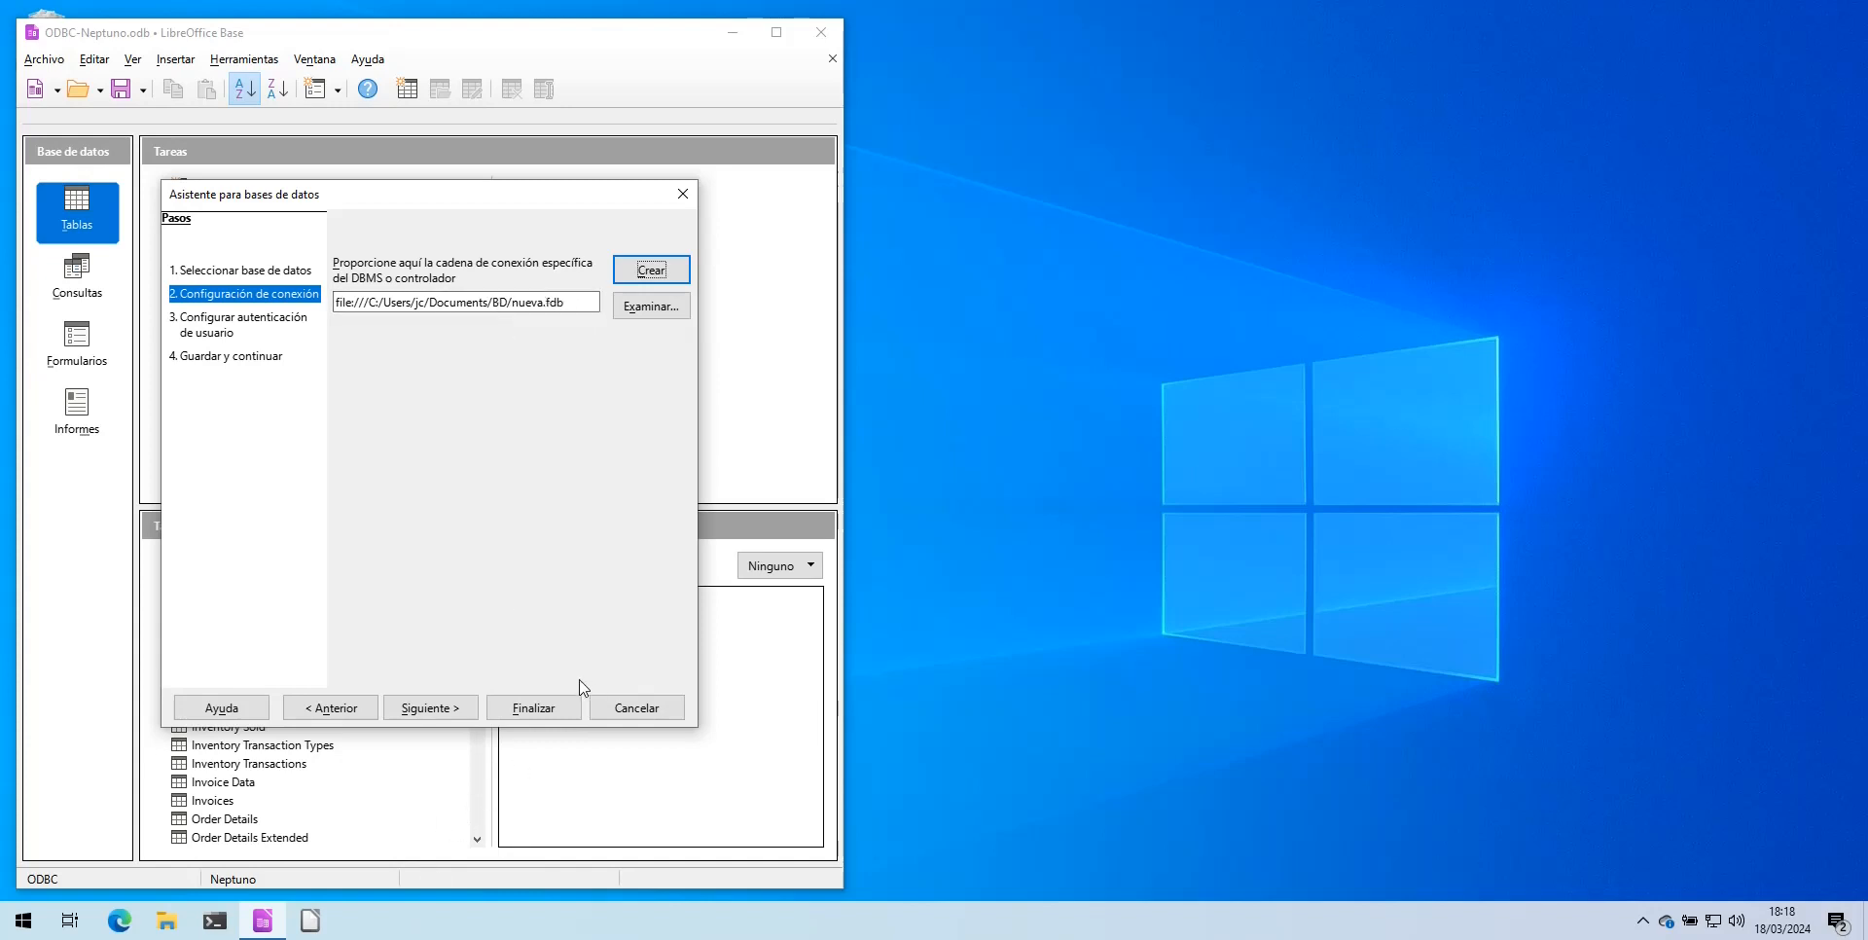
Leave the user authentication empty and test the connection to the Firebird file.
click(463, 715)
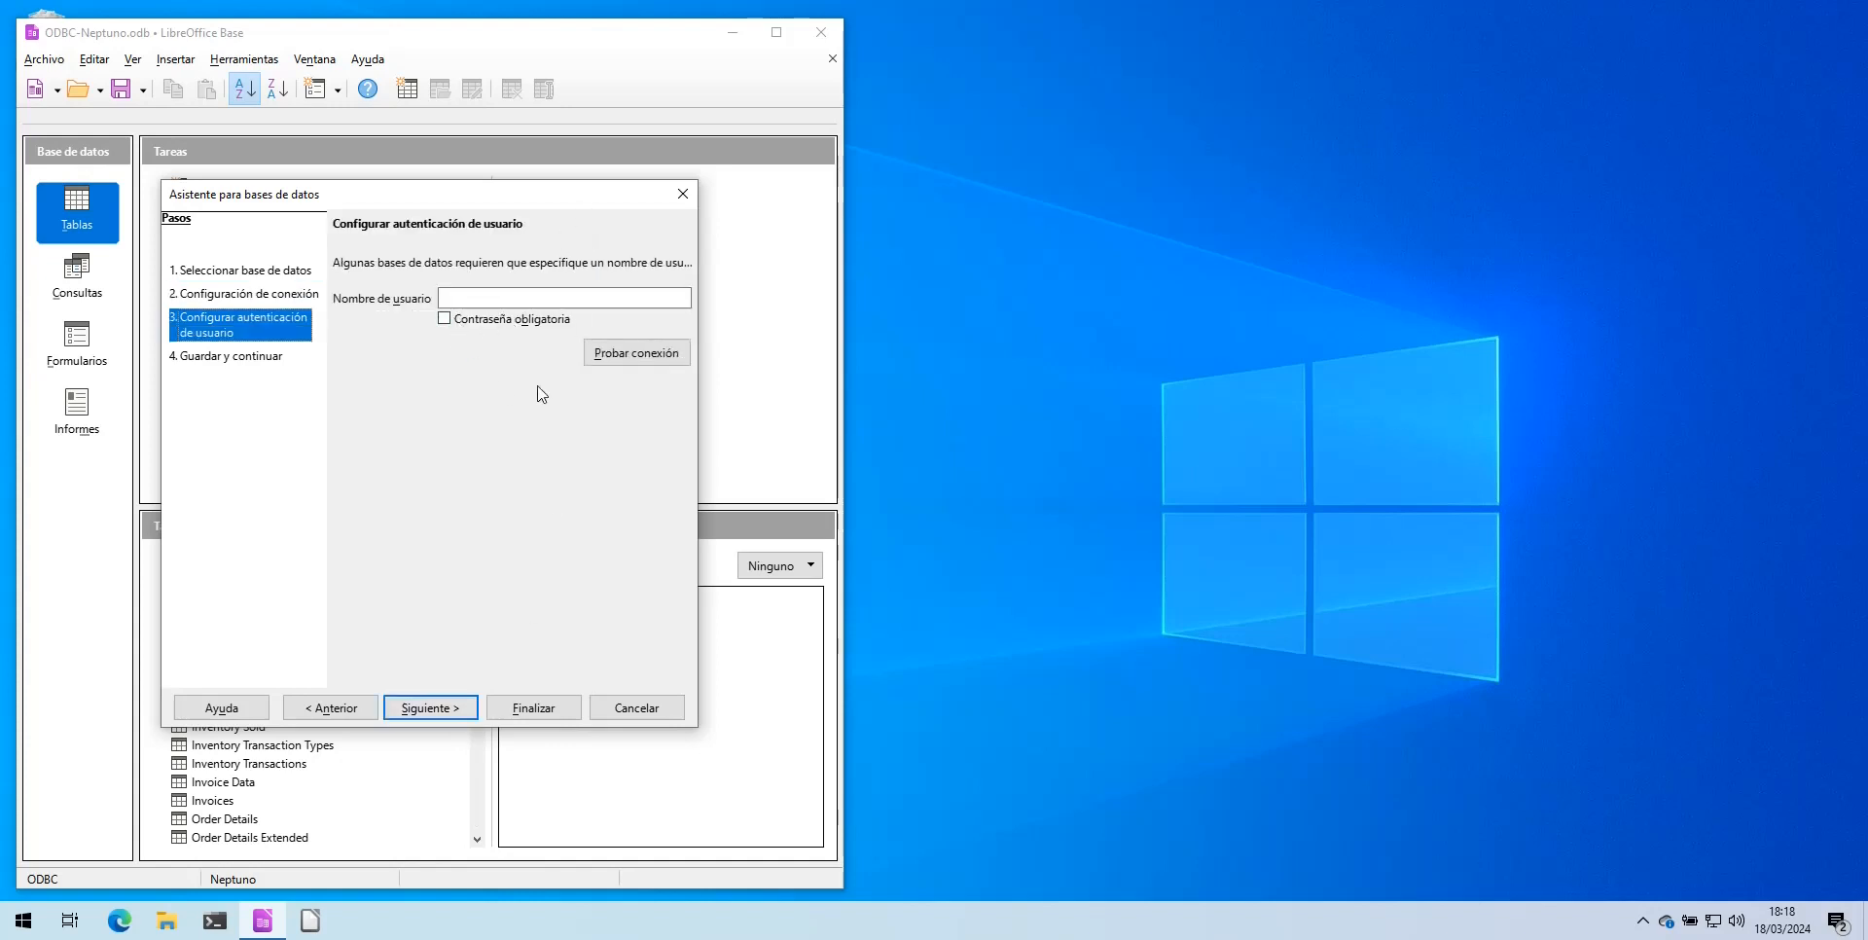
click(631, 360)
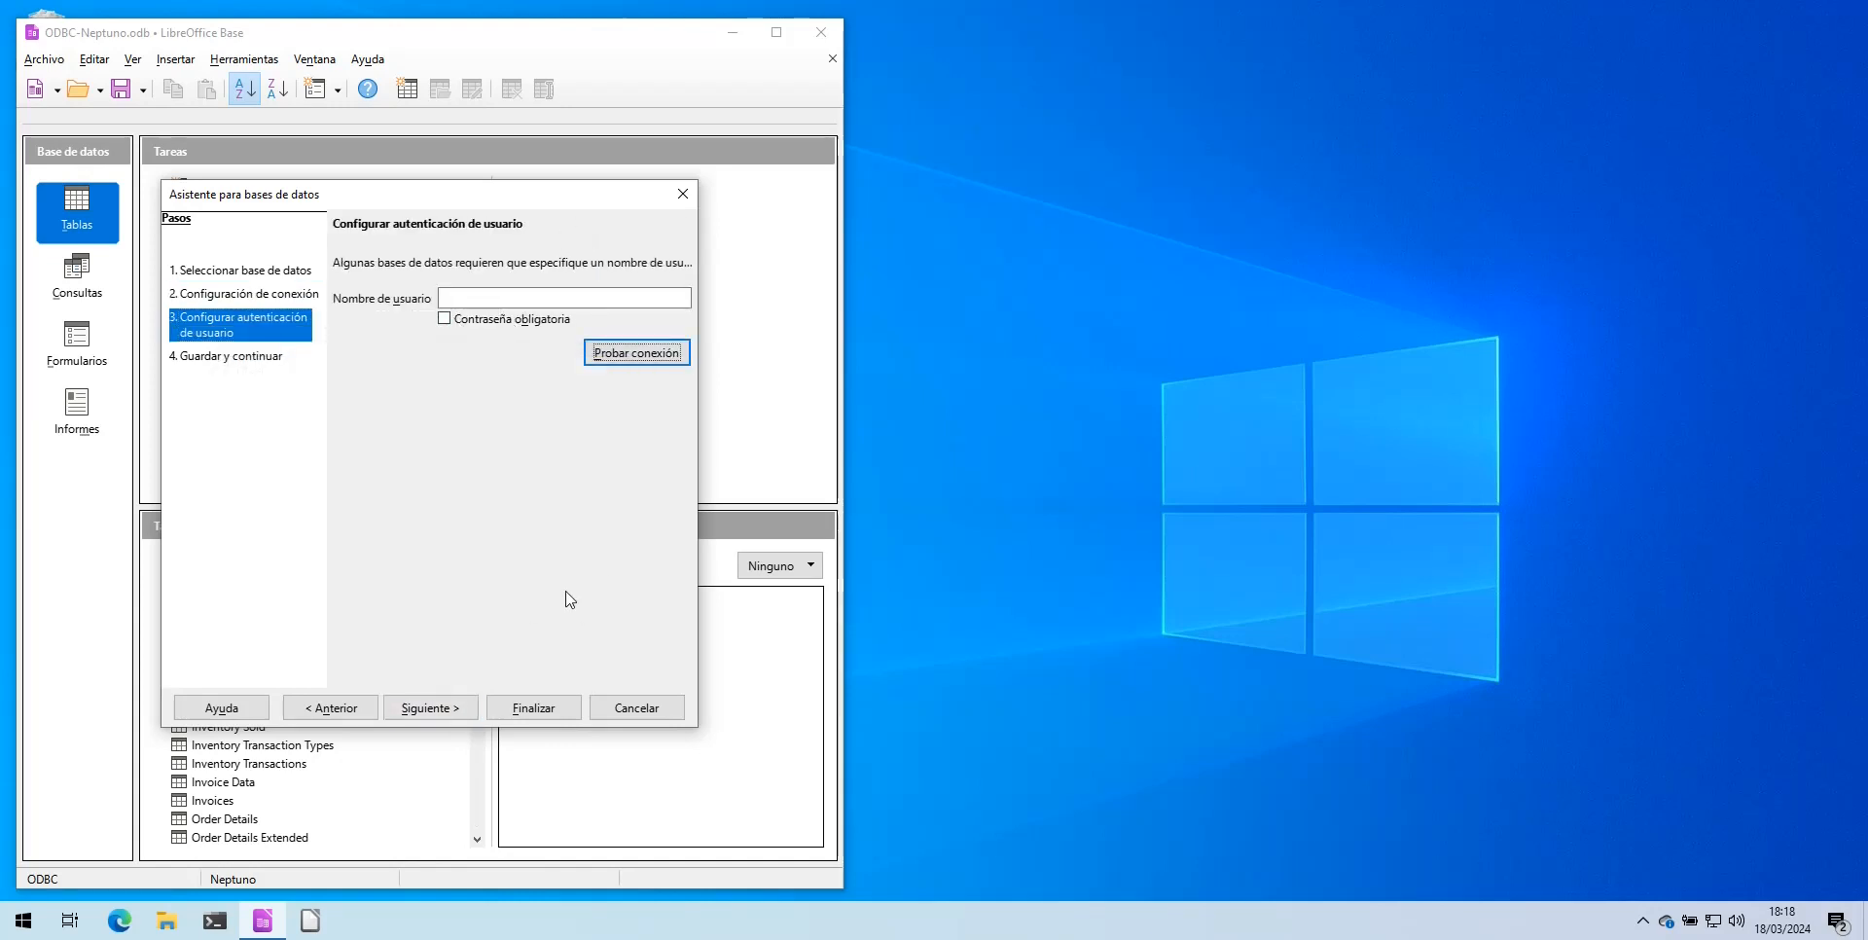
click(634, 354)
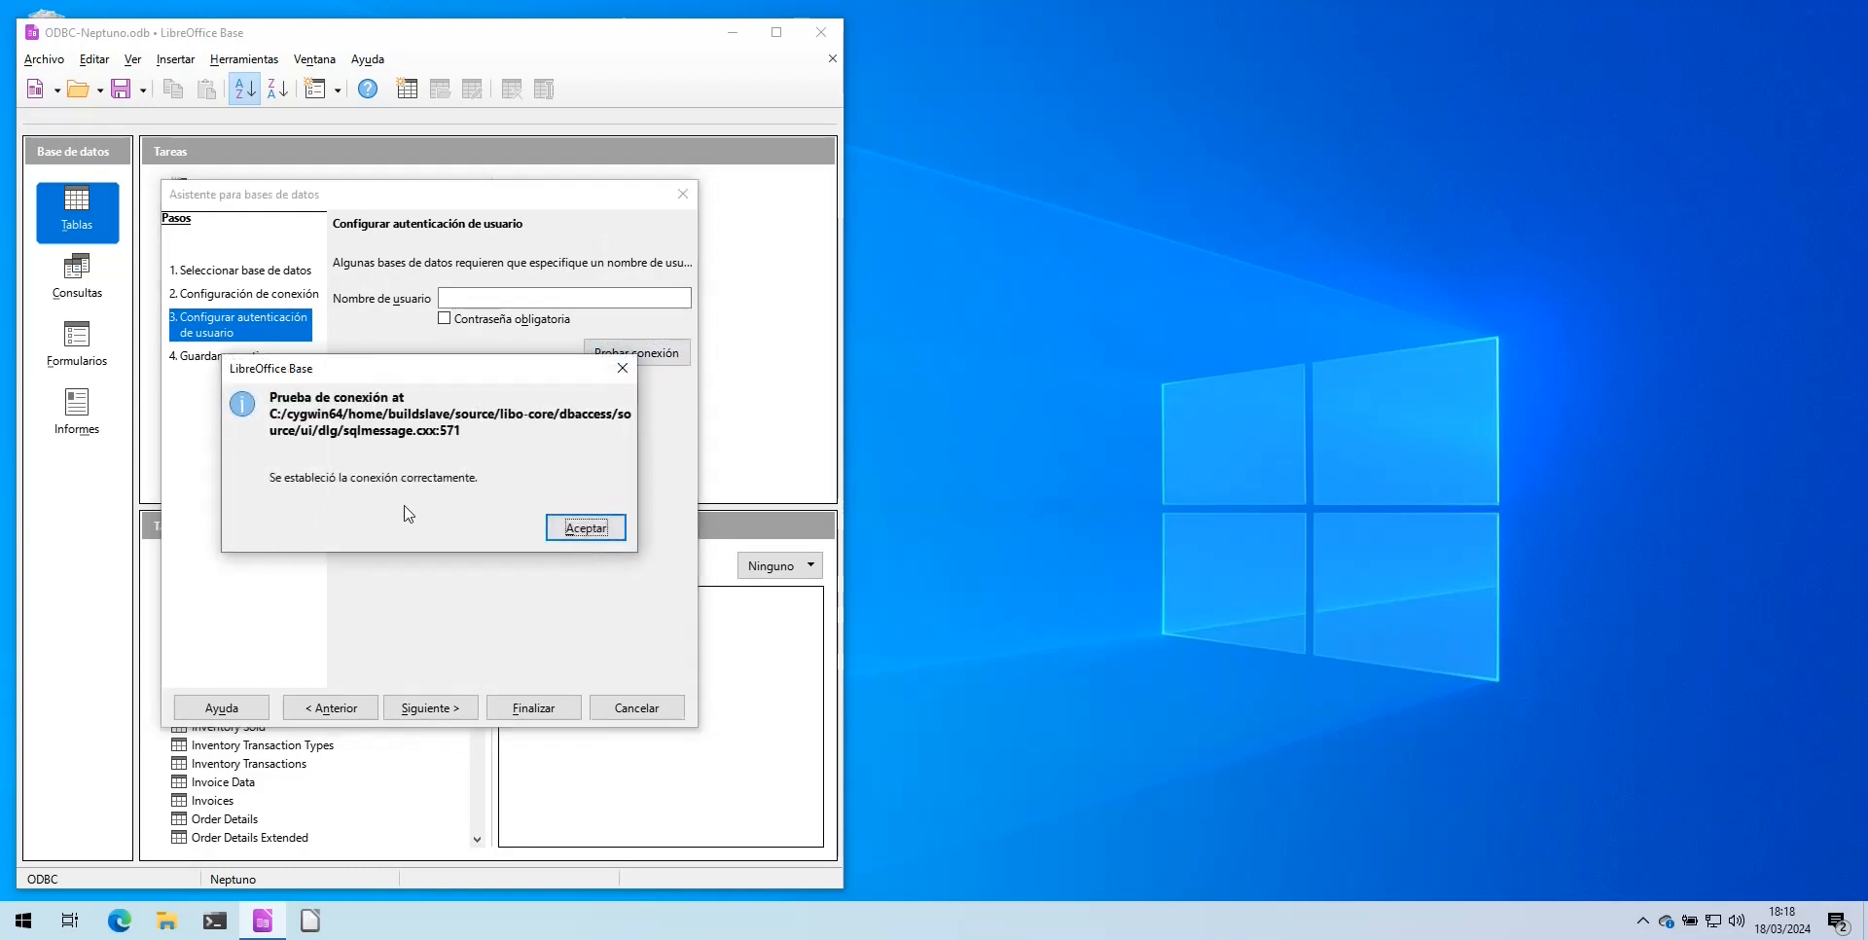
click(576, 529)
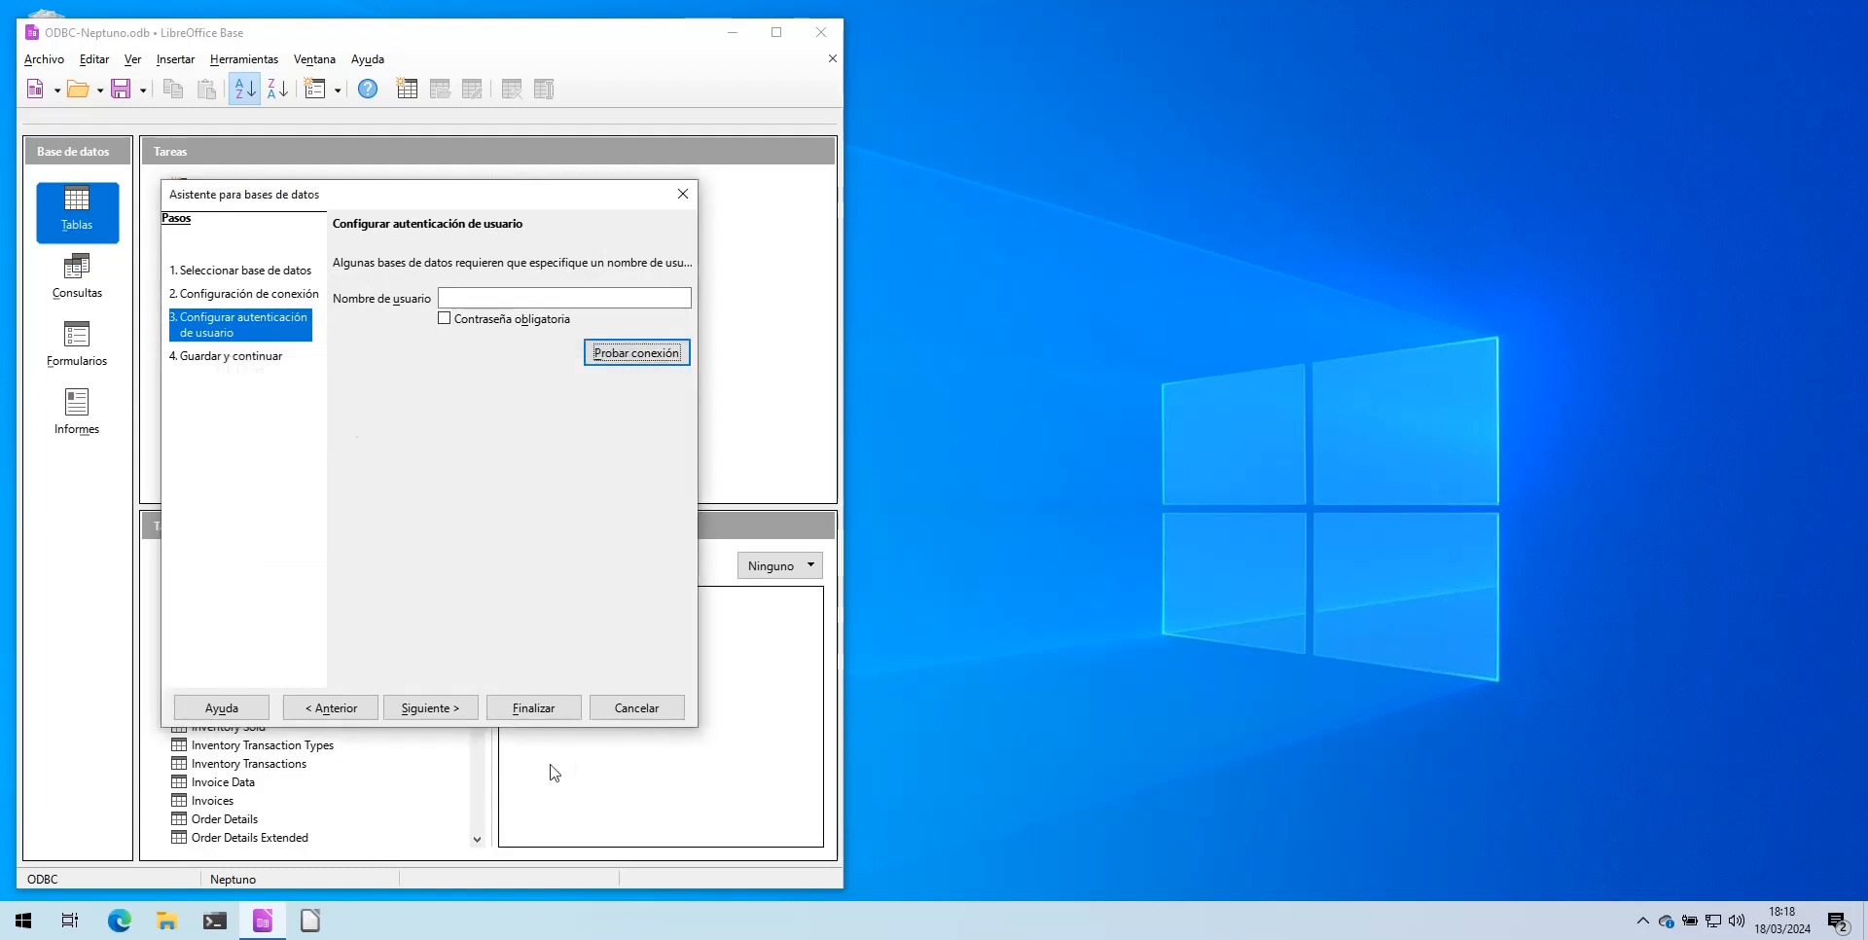
Finish the database setup without registering it and save it as nueva in Documentos.
click(425, 711)
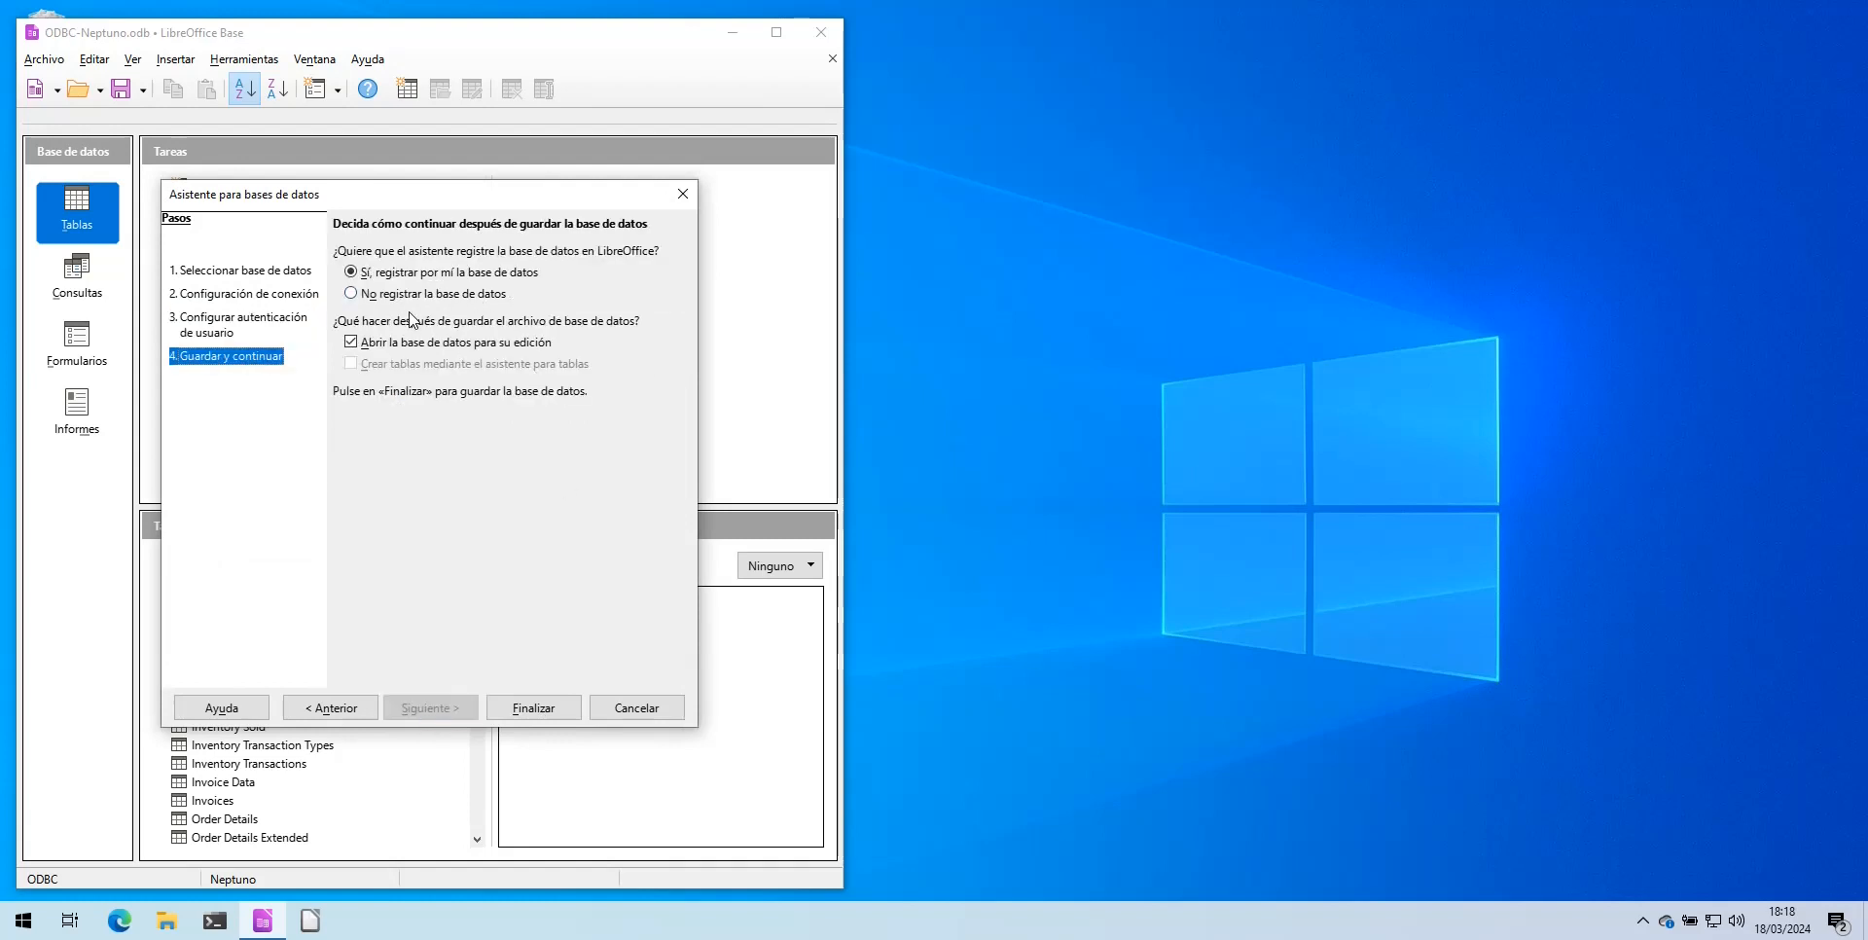
click(351, 294)
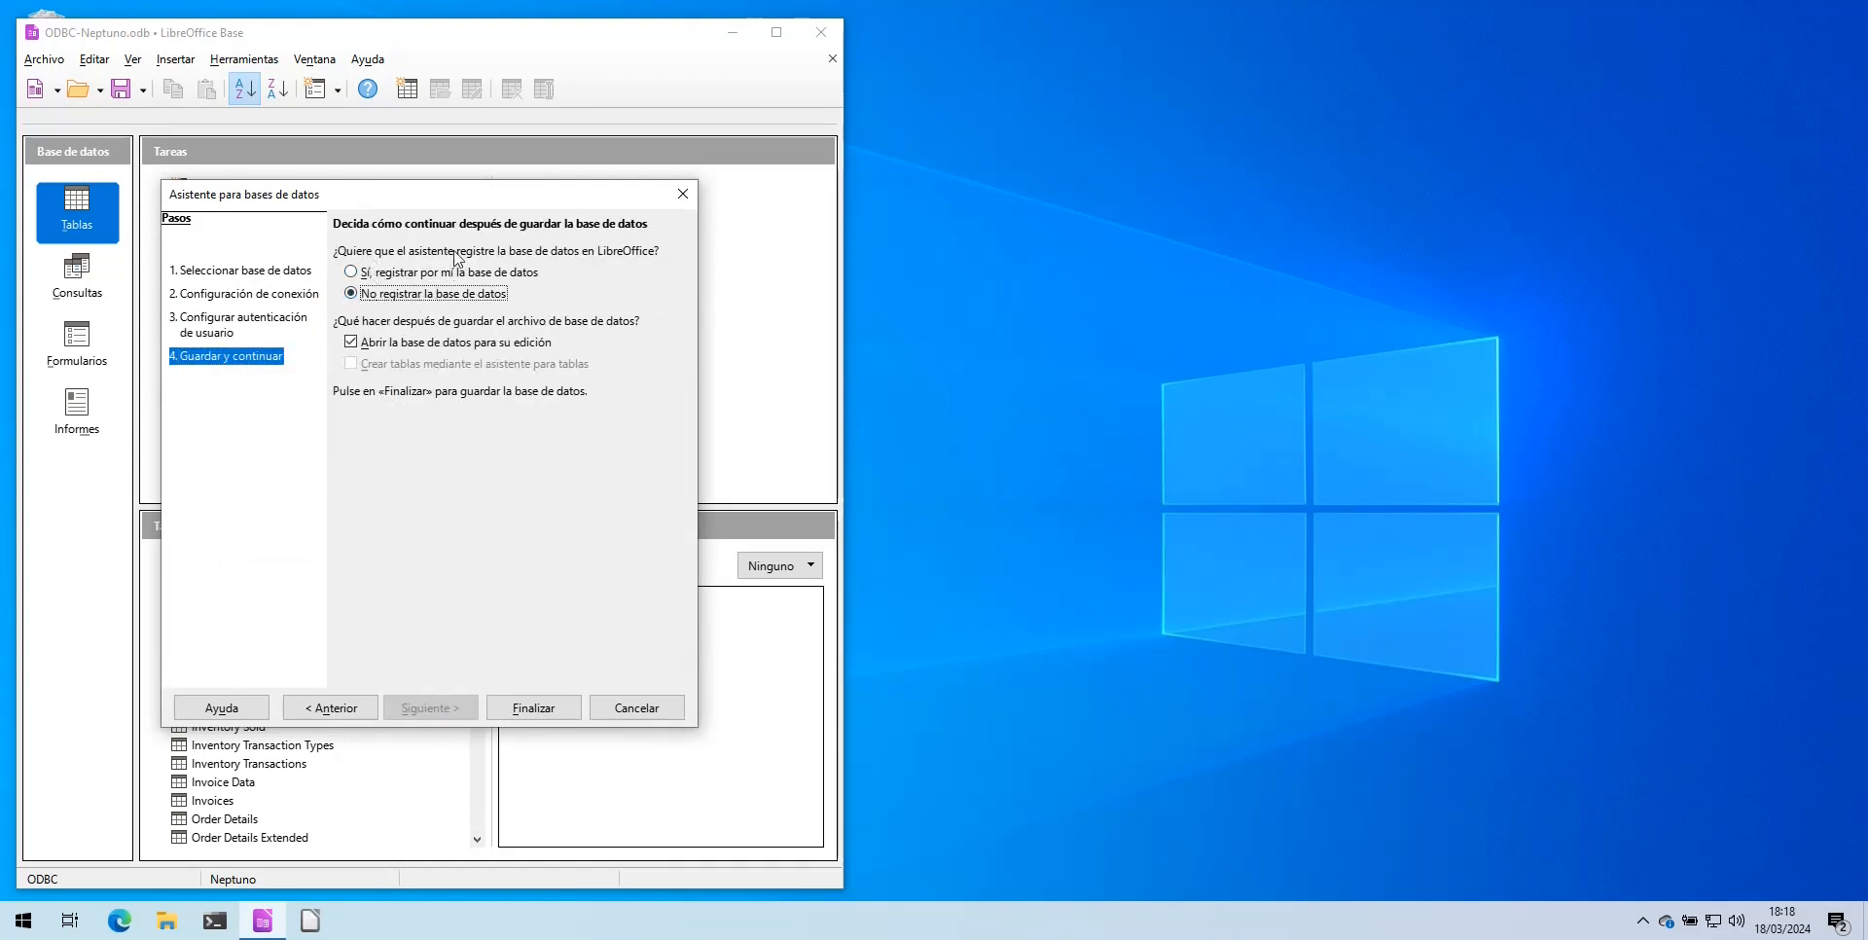
click(551, 713)
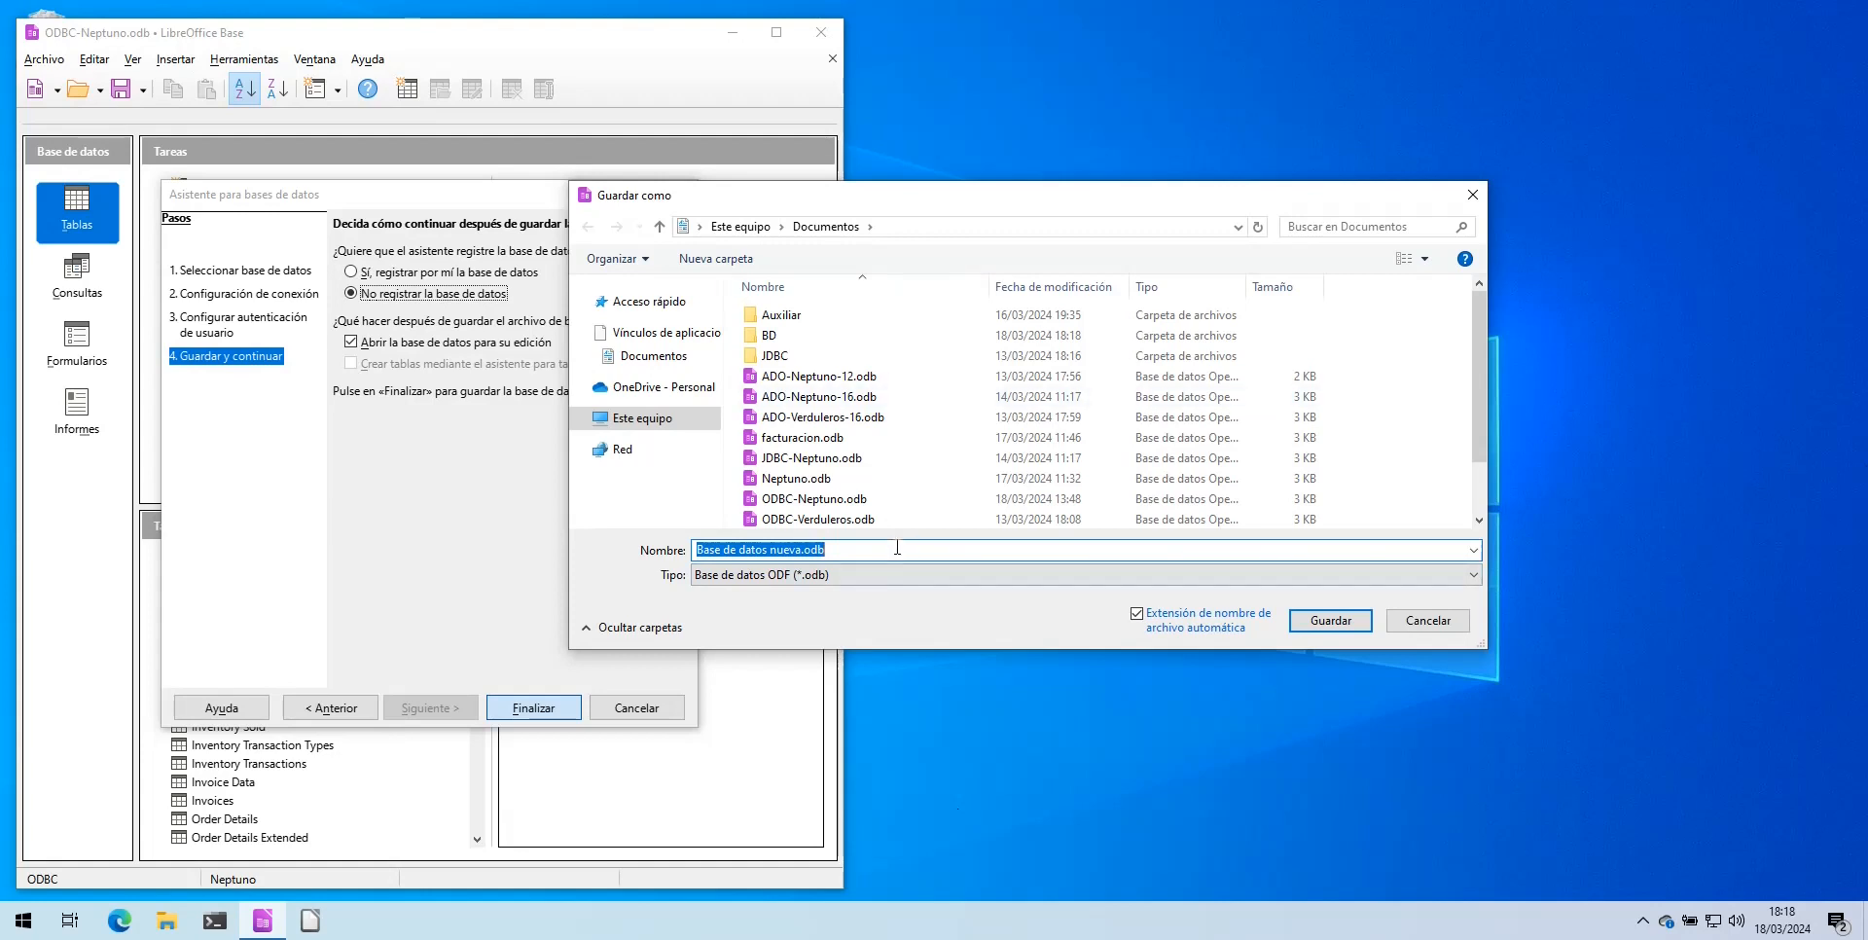
text(nueva)
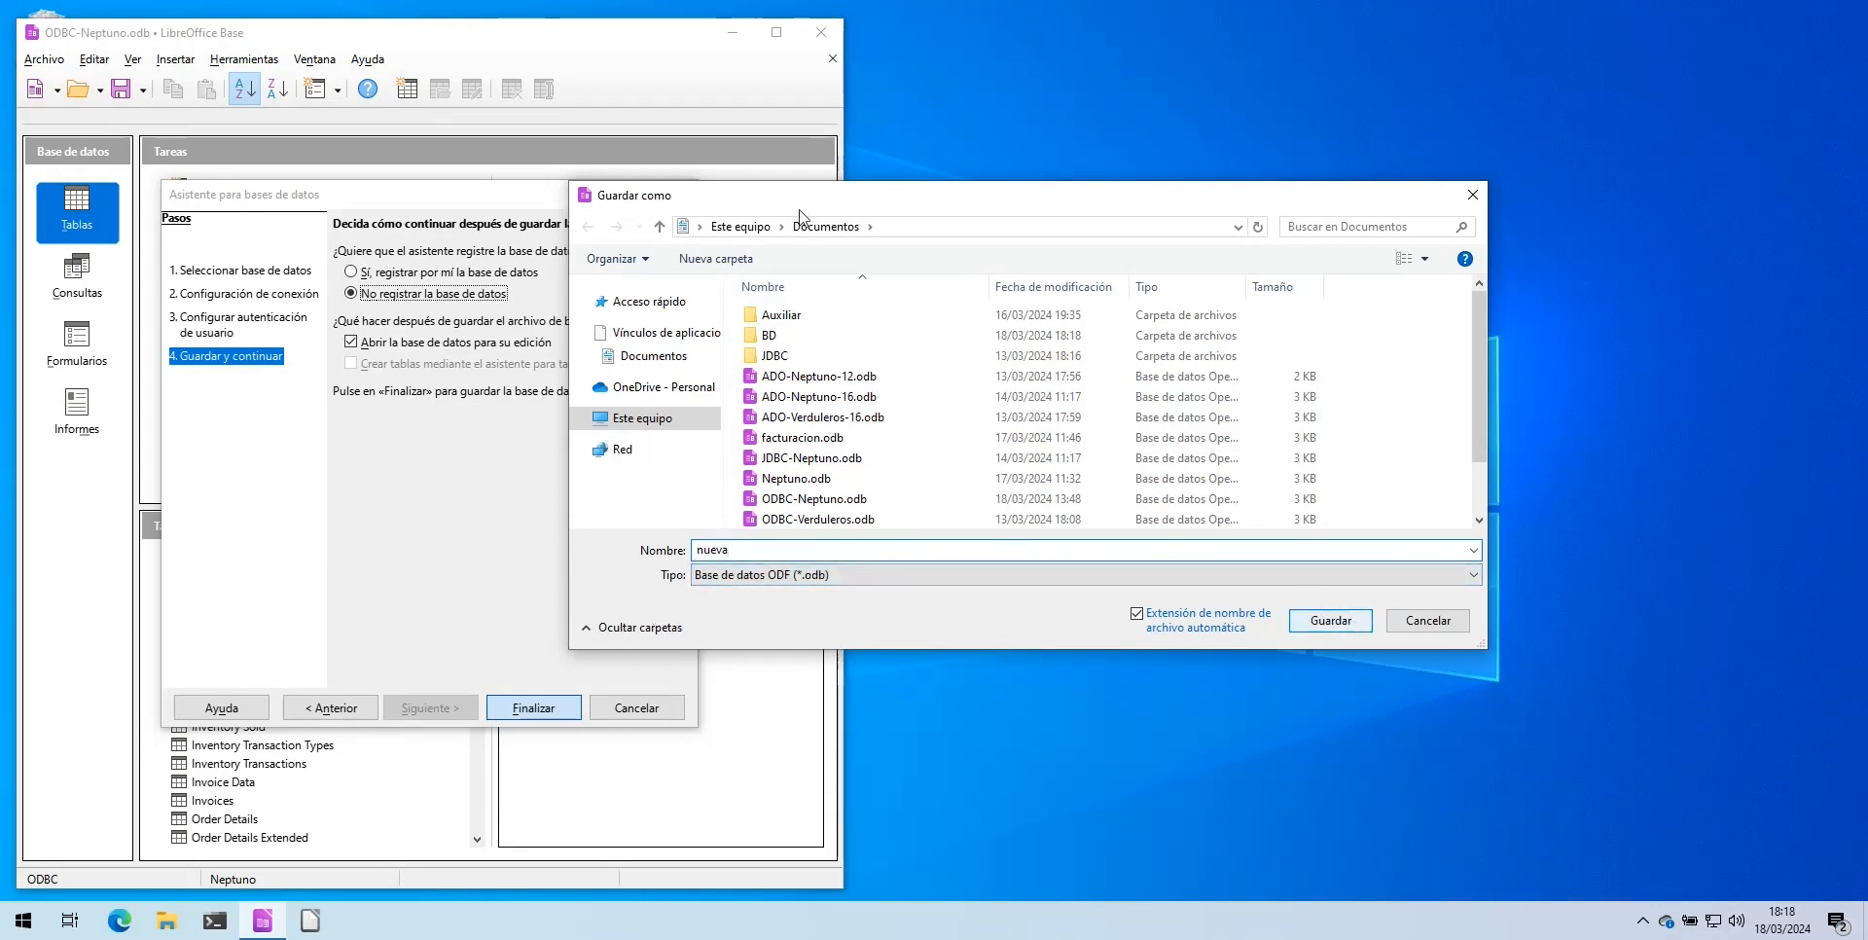
click(1333, 619)
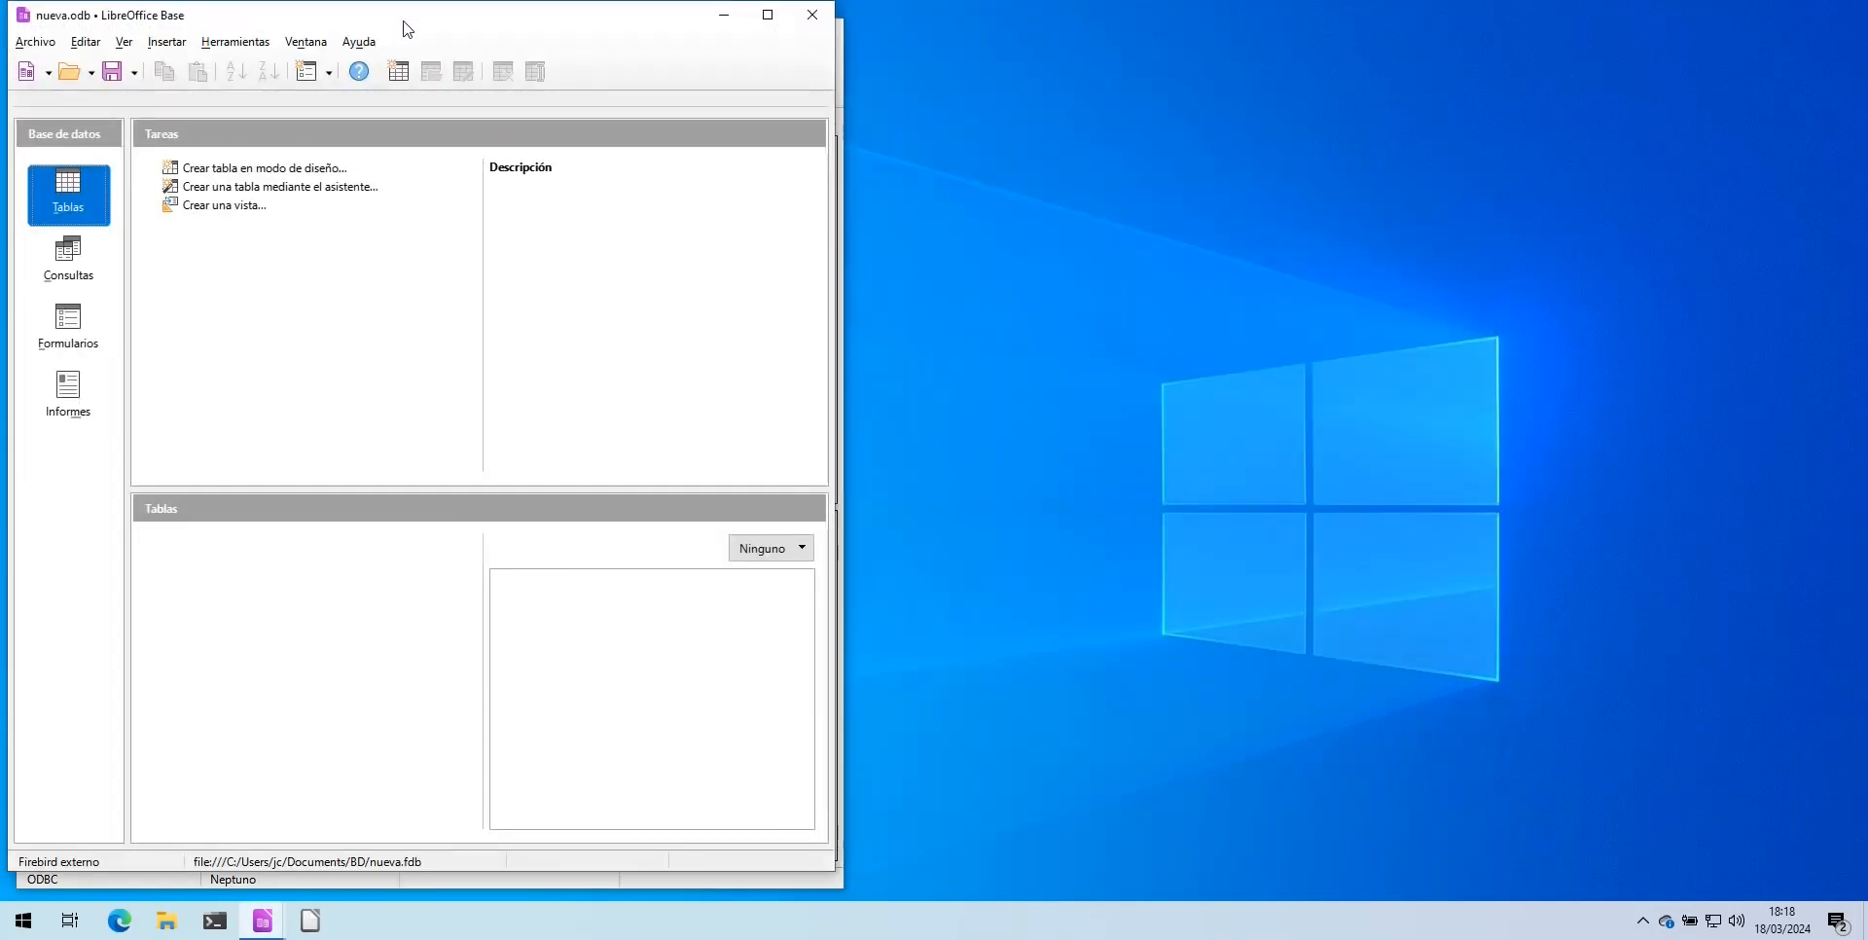
Arrange the nueva.odb and ODBC-Neptuno.odb windows side by side, with ODBC-Neptuno on the left.
drag(493, 26, 1498, 45)
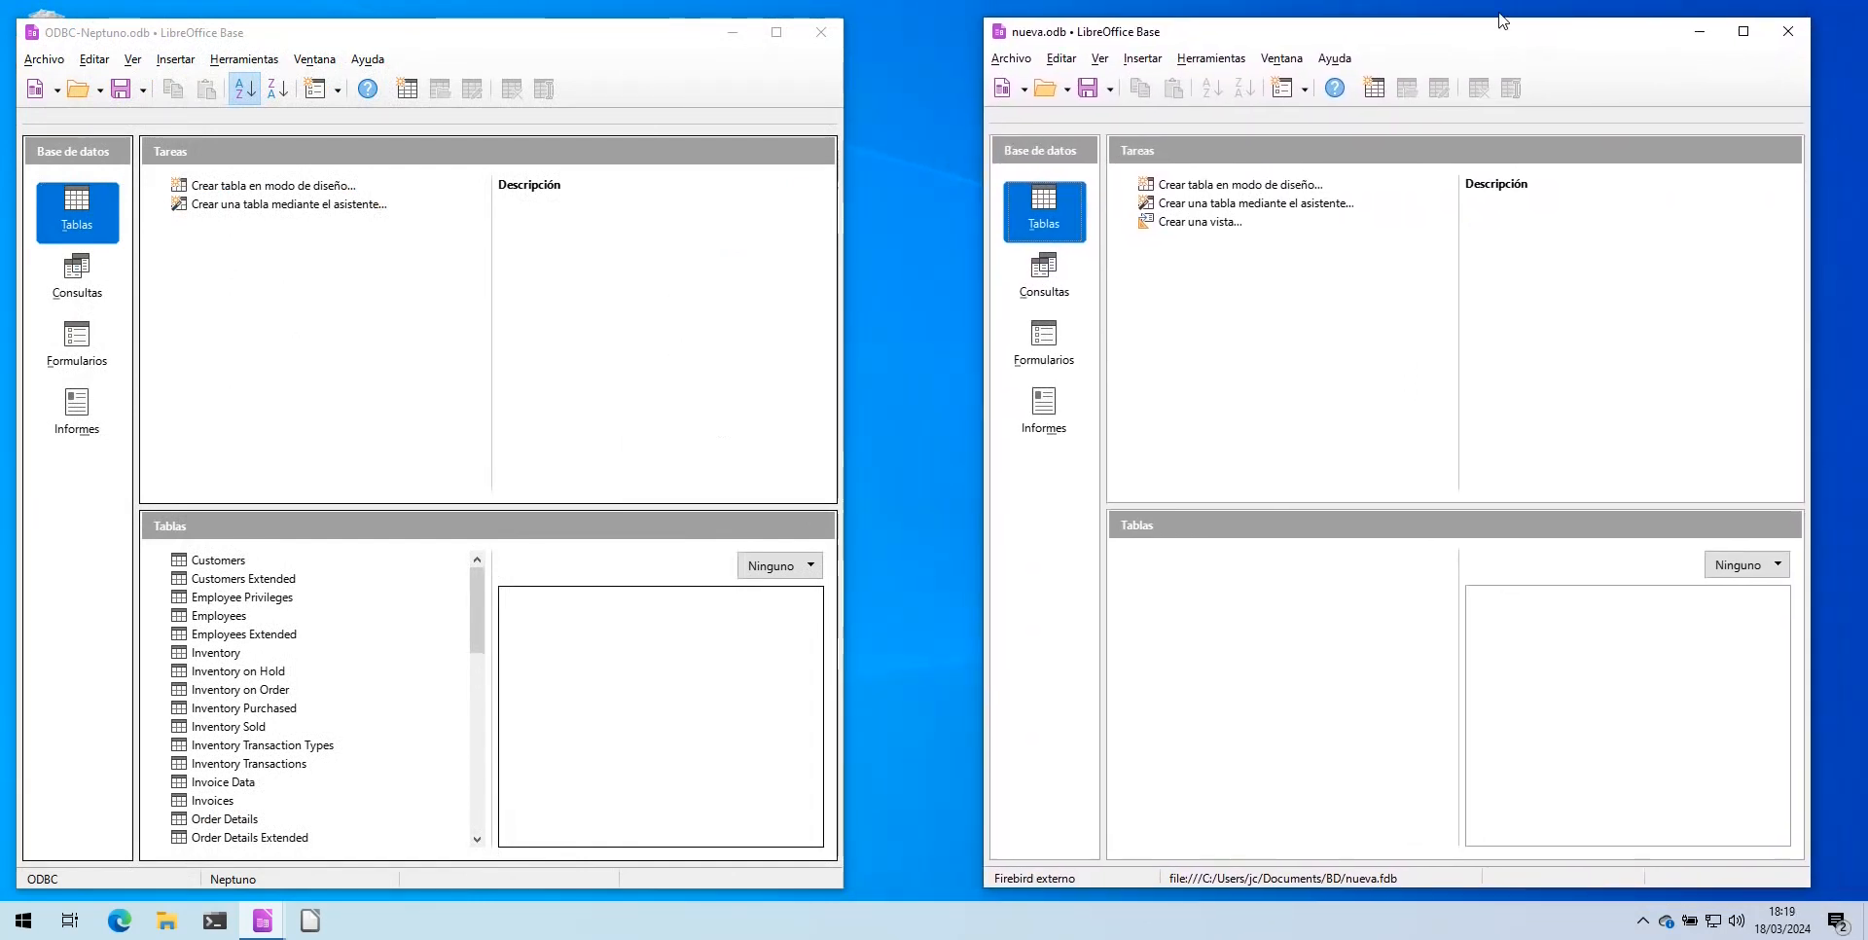
click(574, 39)
drag(570, 39, 613, 36)
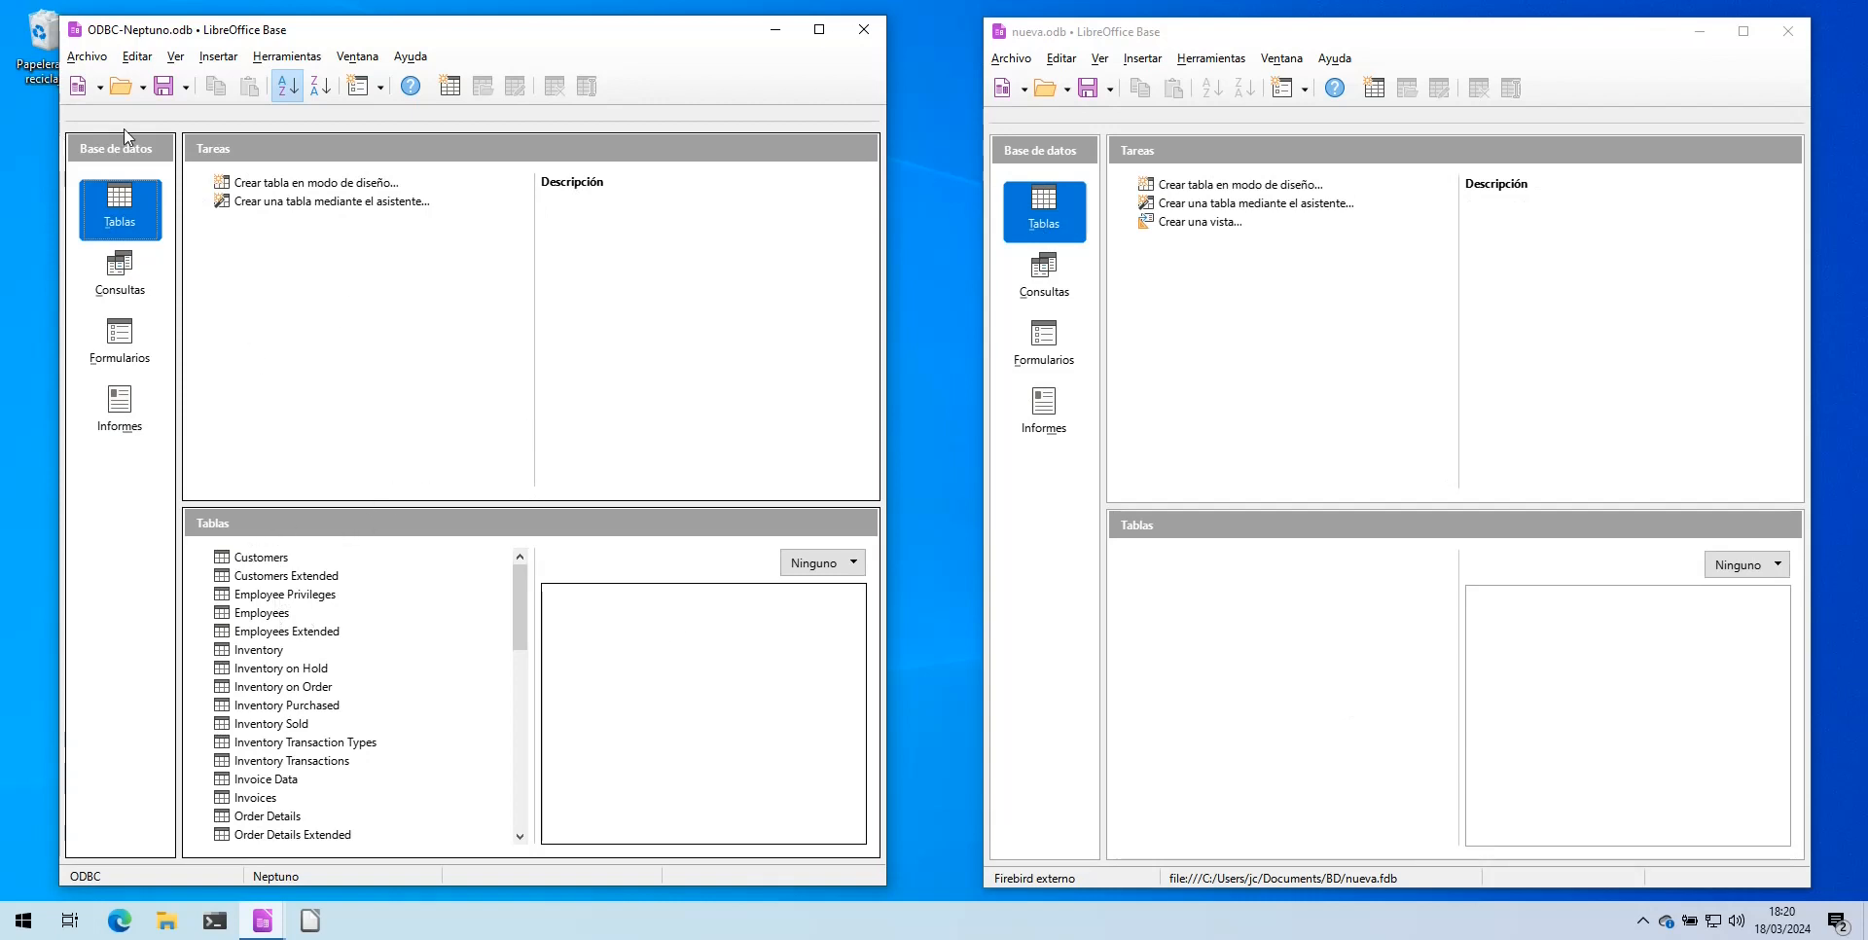
Start copying the Customers table from ODBC-Neptuno into the tables of nueva.
click(263, 562)
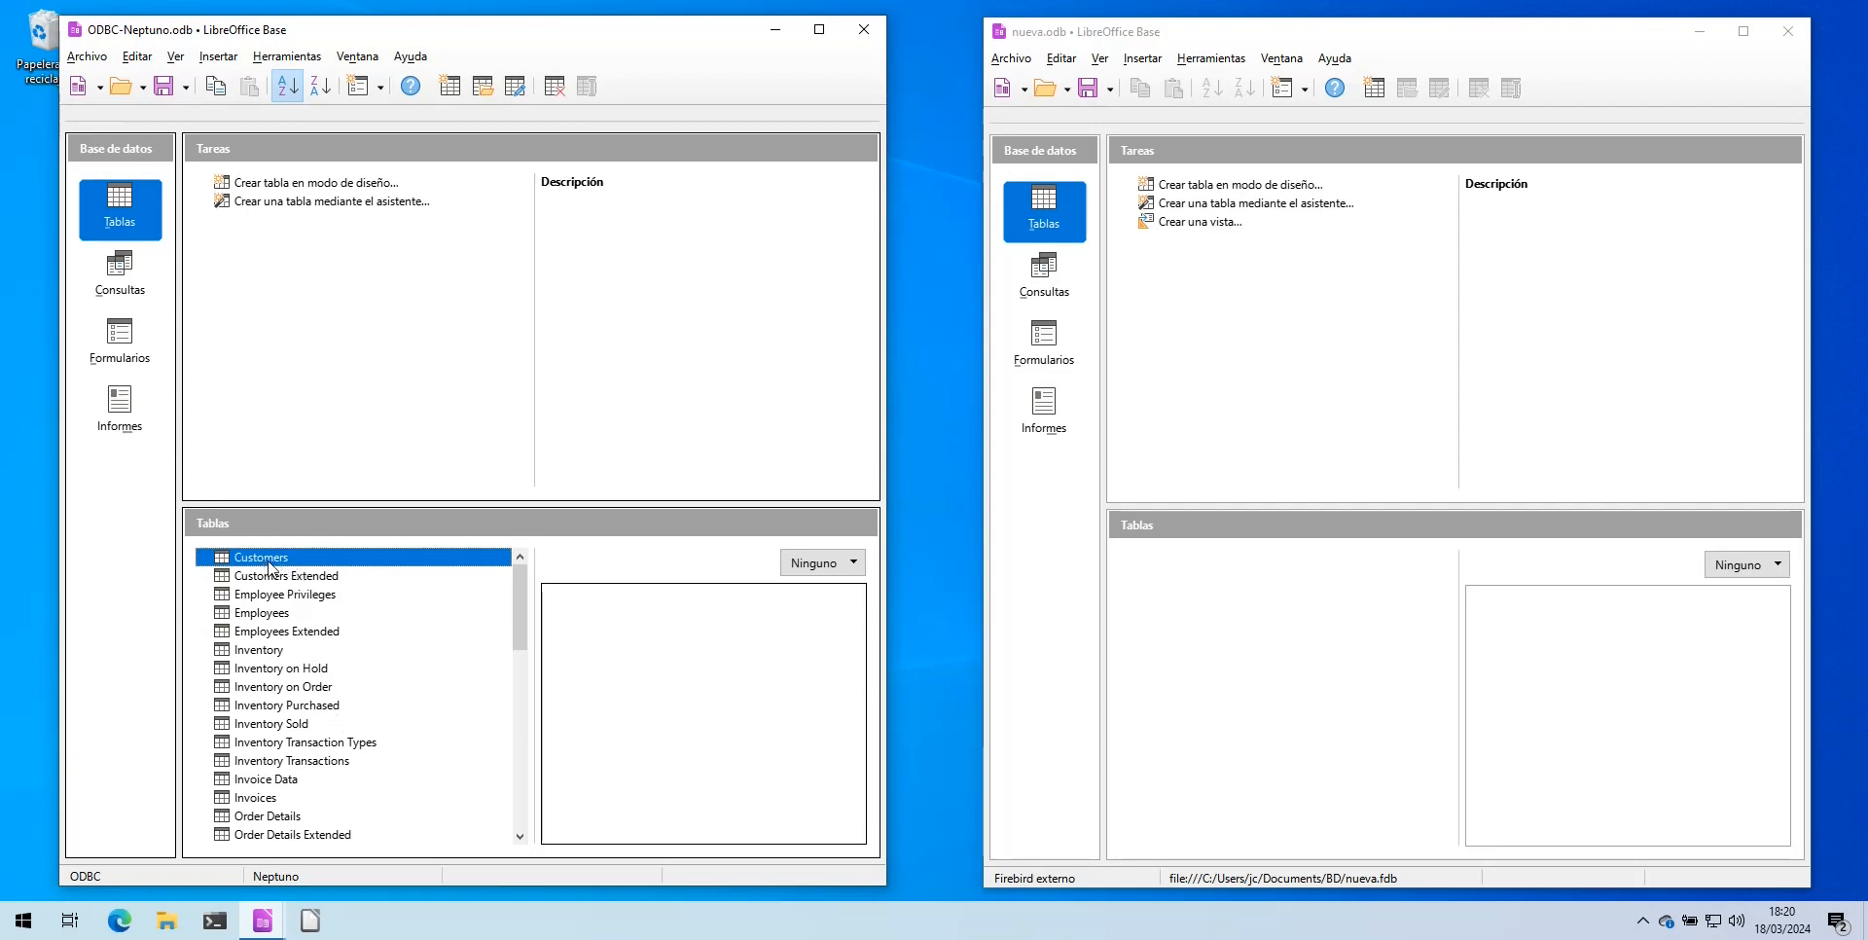
drag(266, 553, 1290, 566)
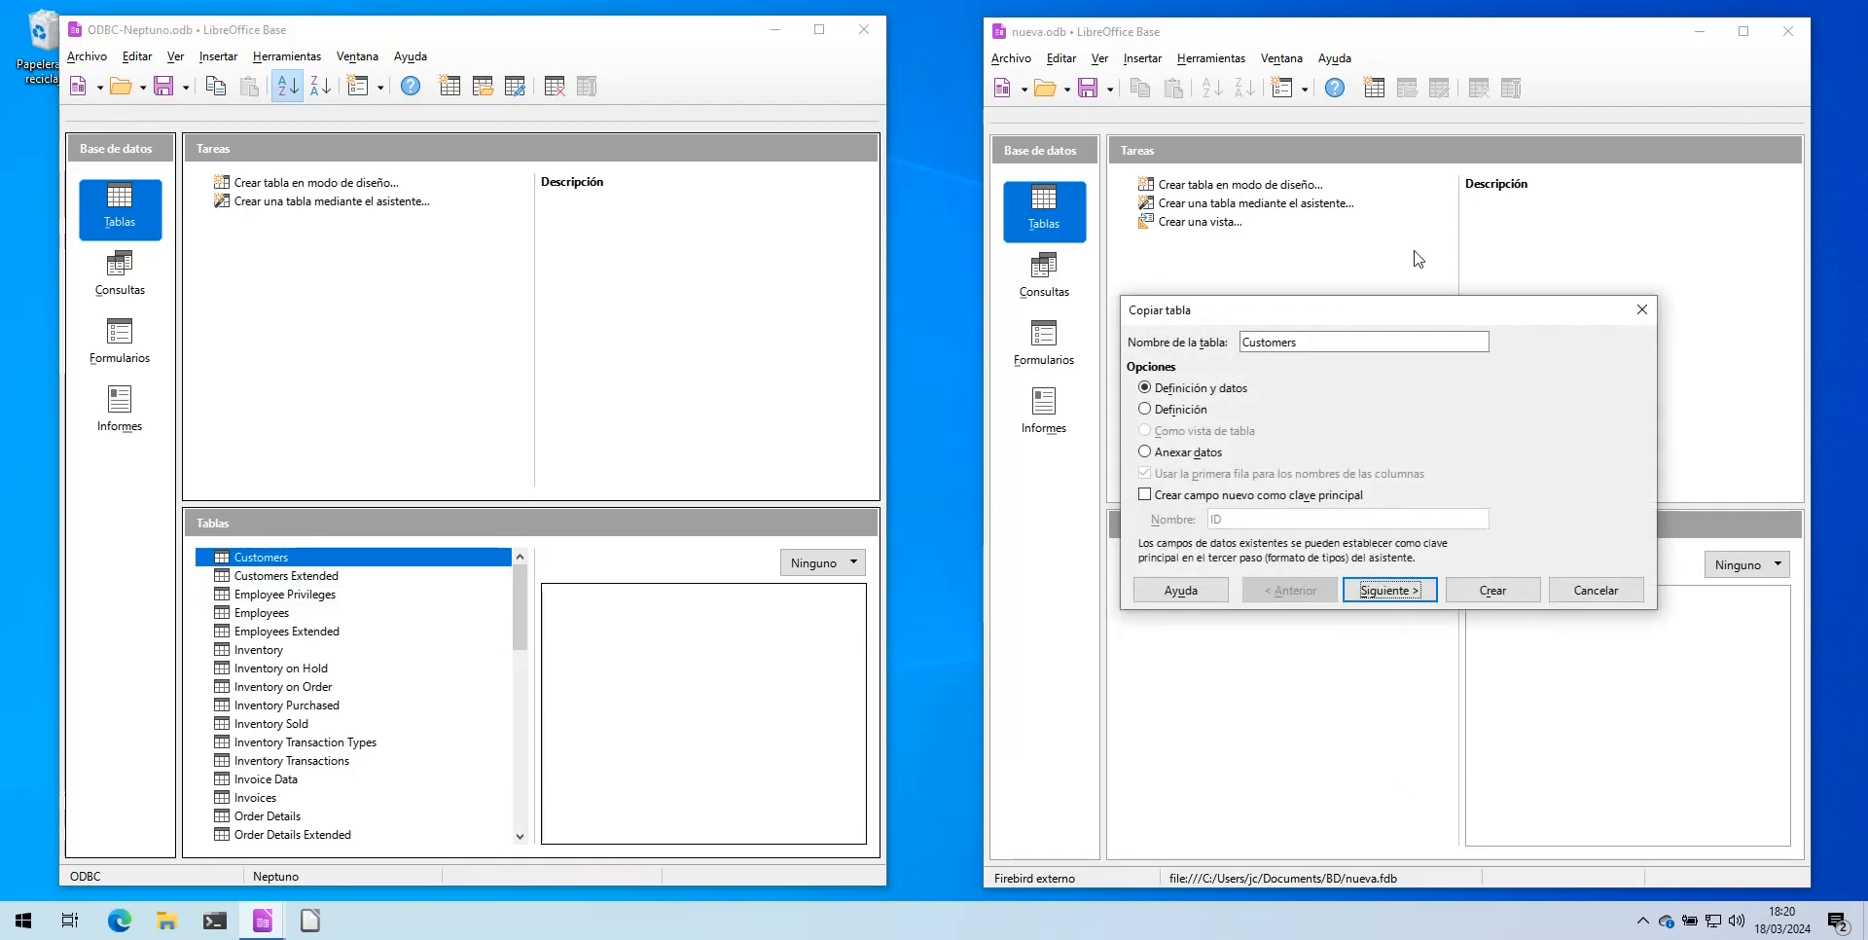
drag(1393, 321, 1240, 284)
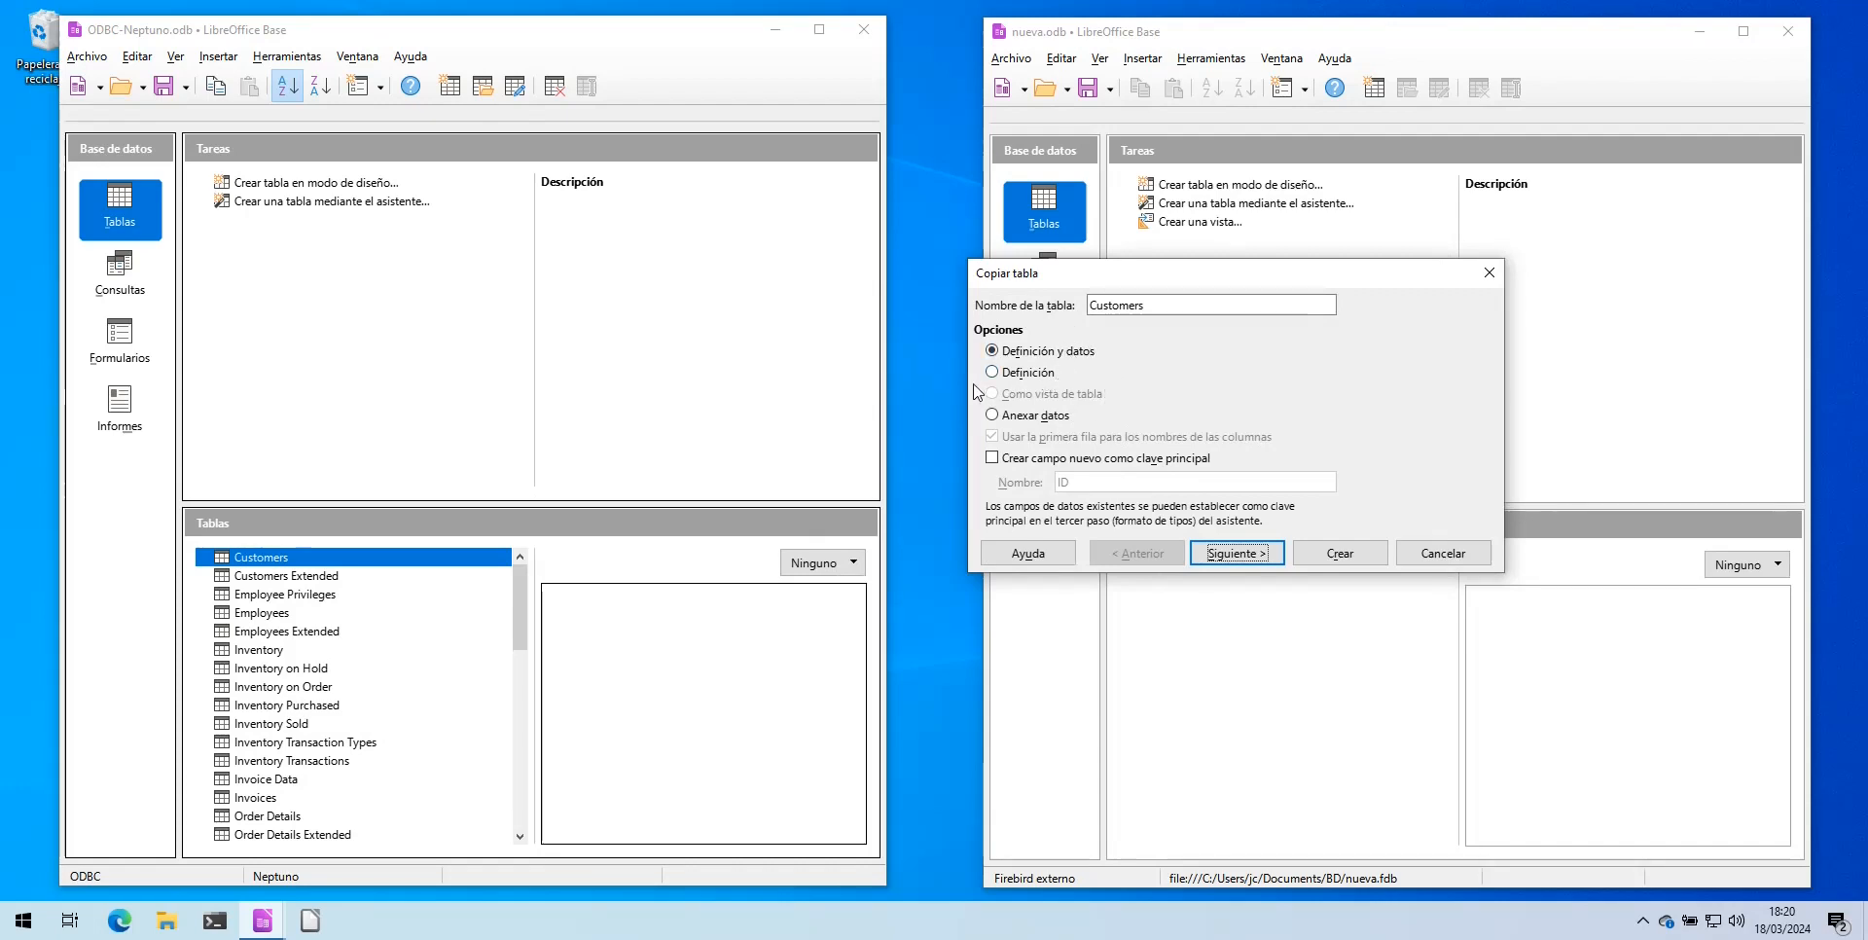
Set the Customers copy to Definición y datos and continue to the column selection.
click(1036, 376)
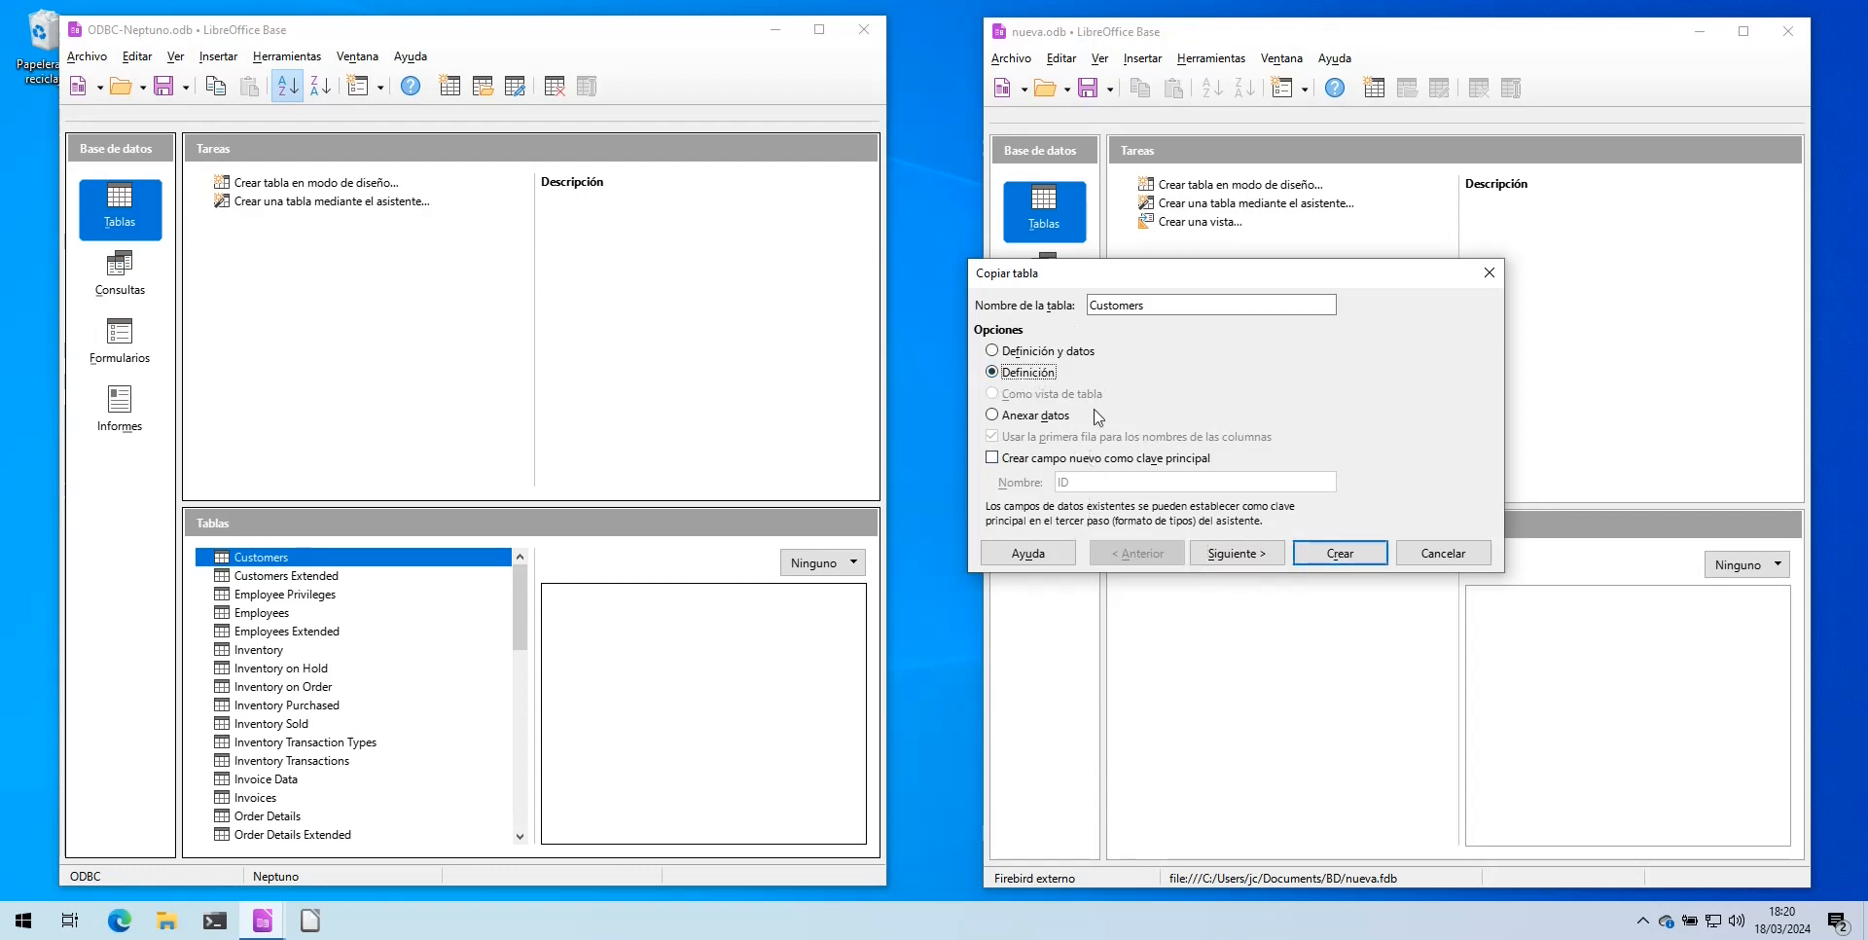
click(1006, 354)
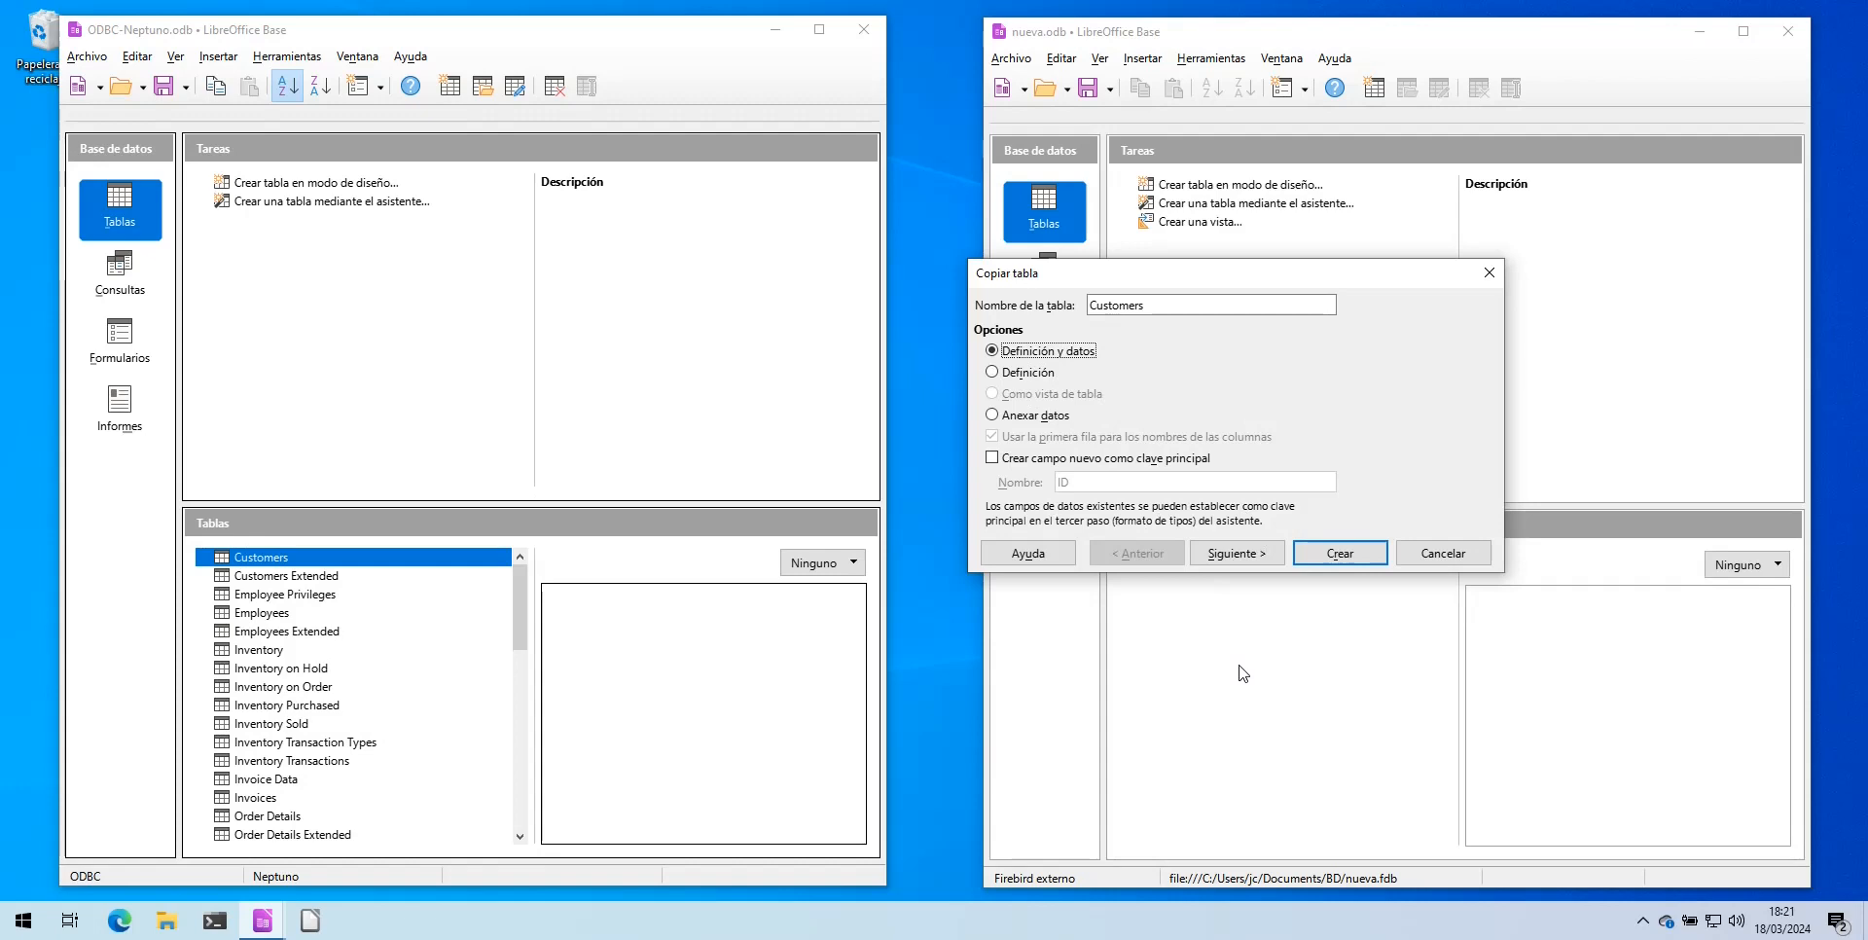
click(1034, 417)
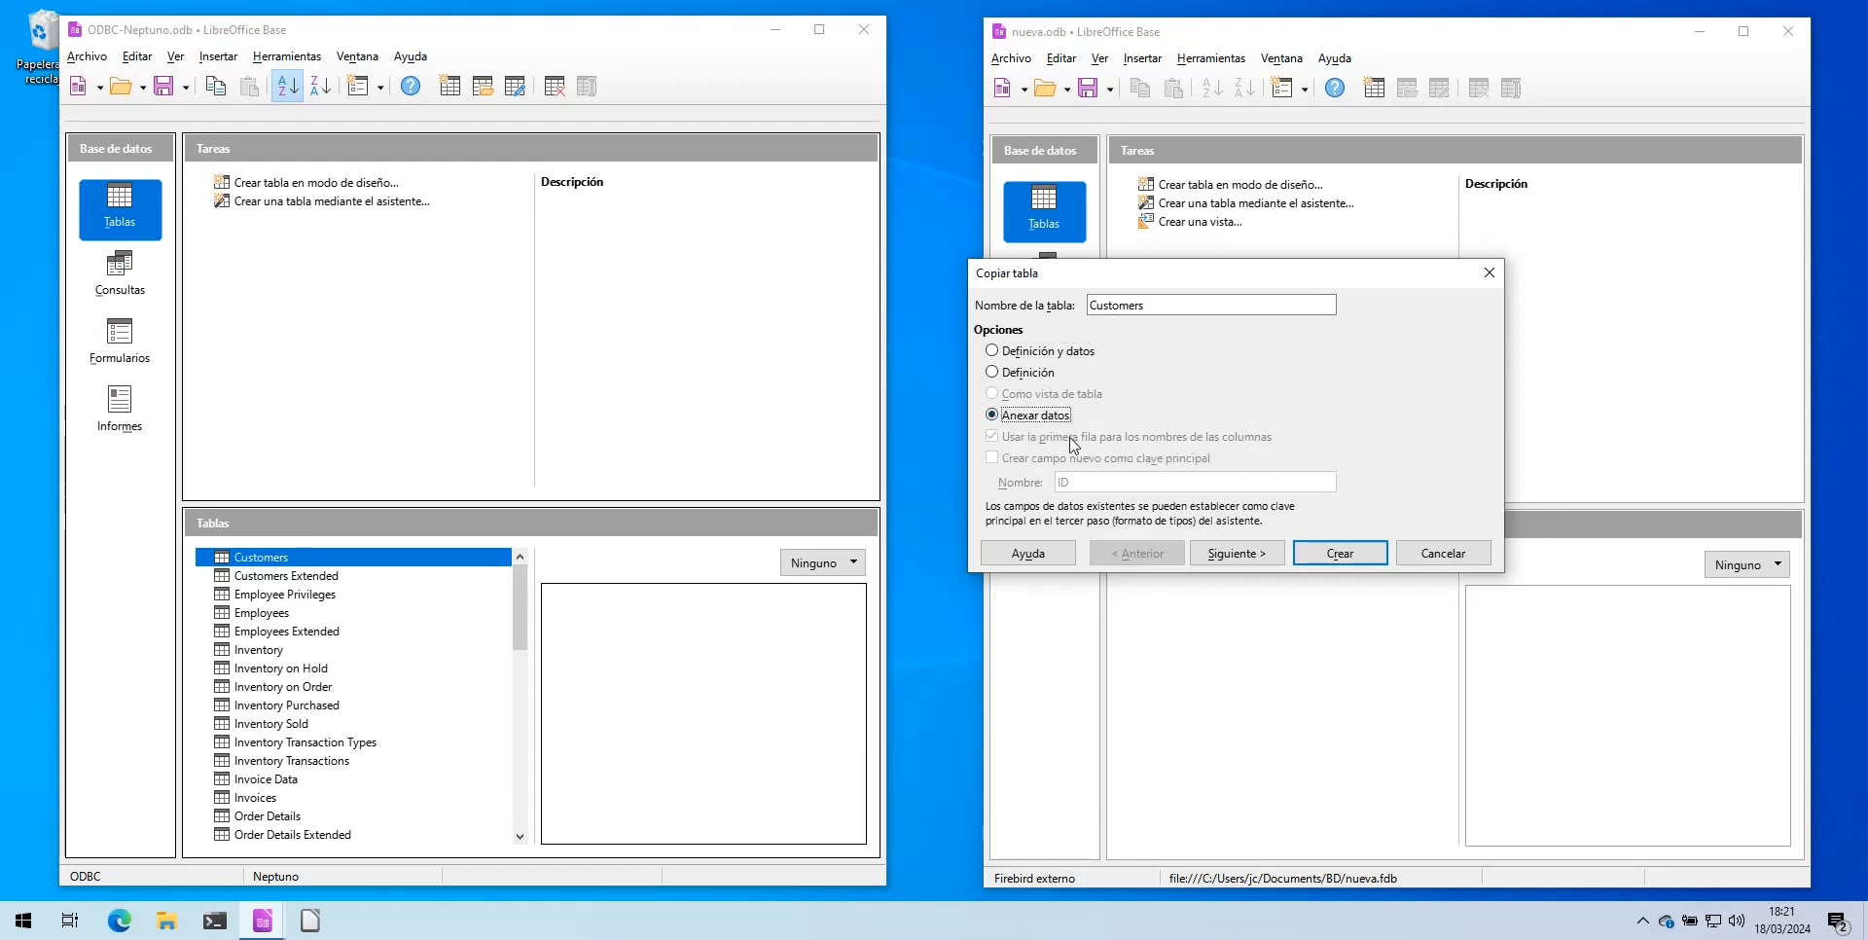
click(990, 352)
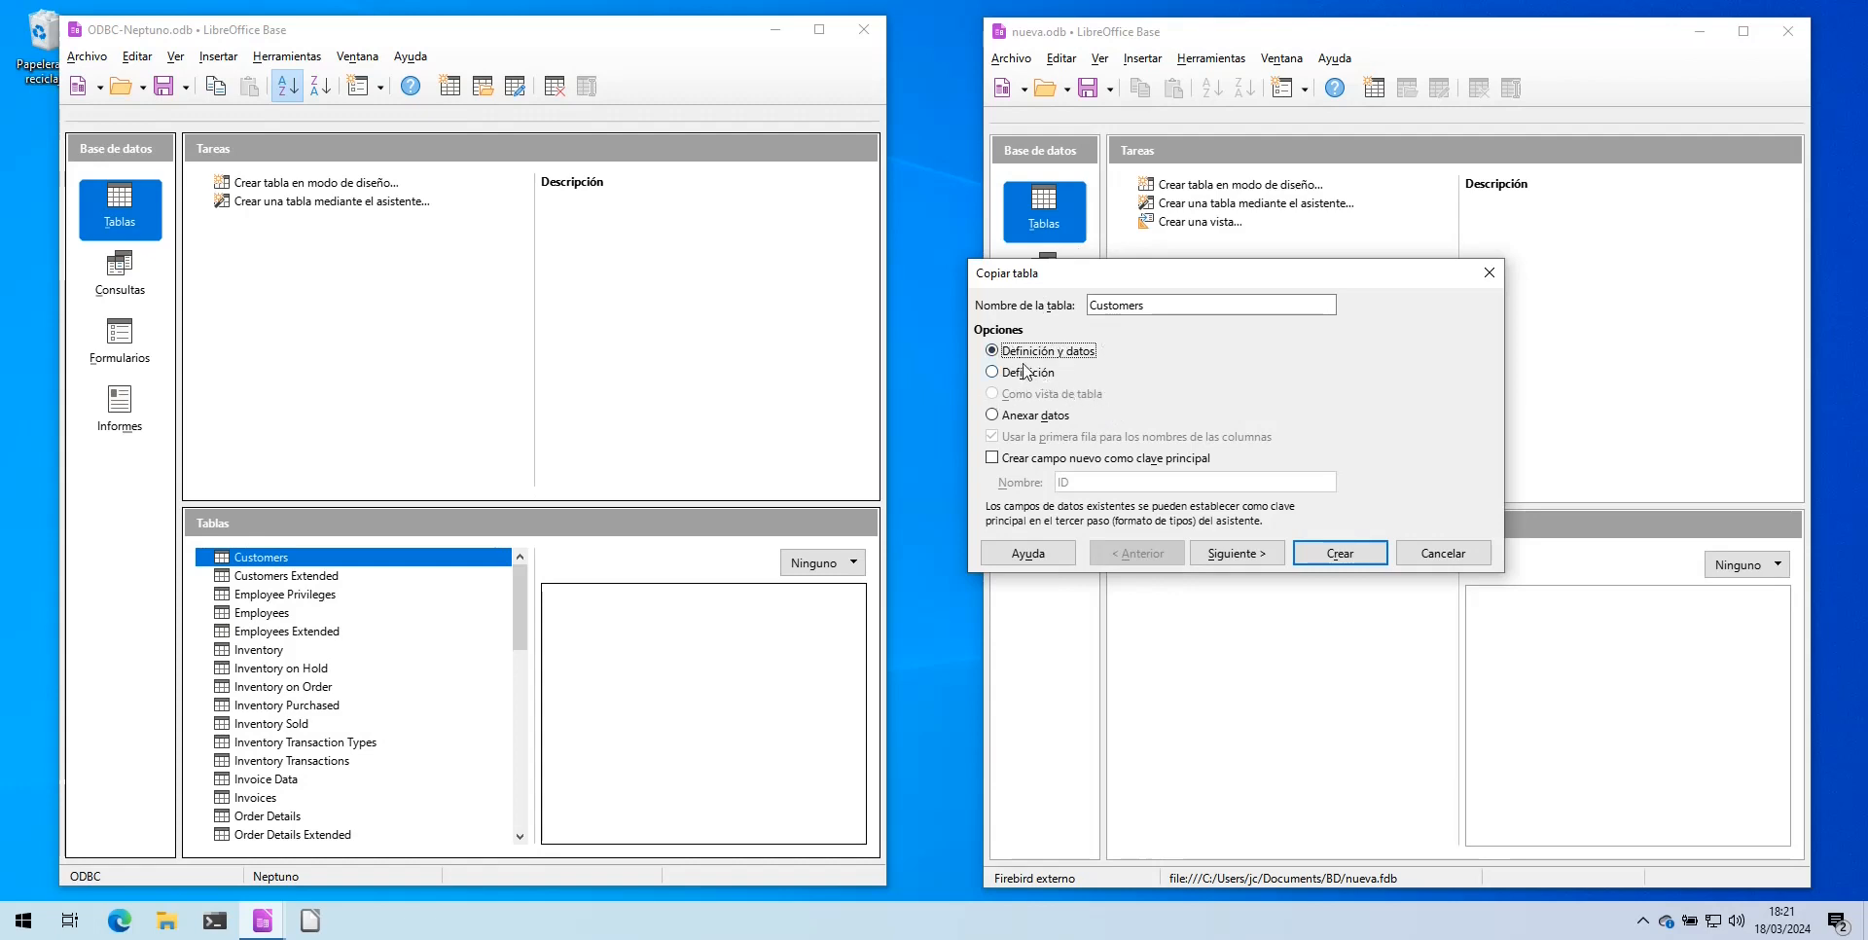
click(1250, 556)
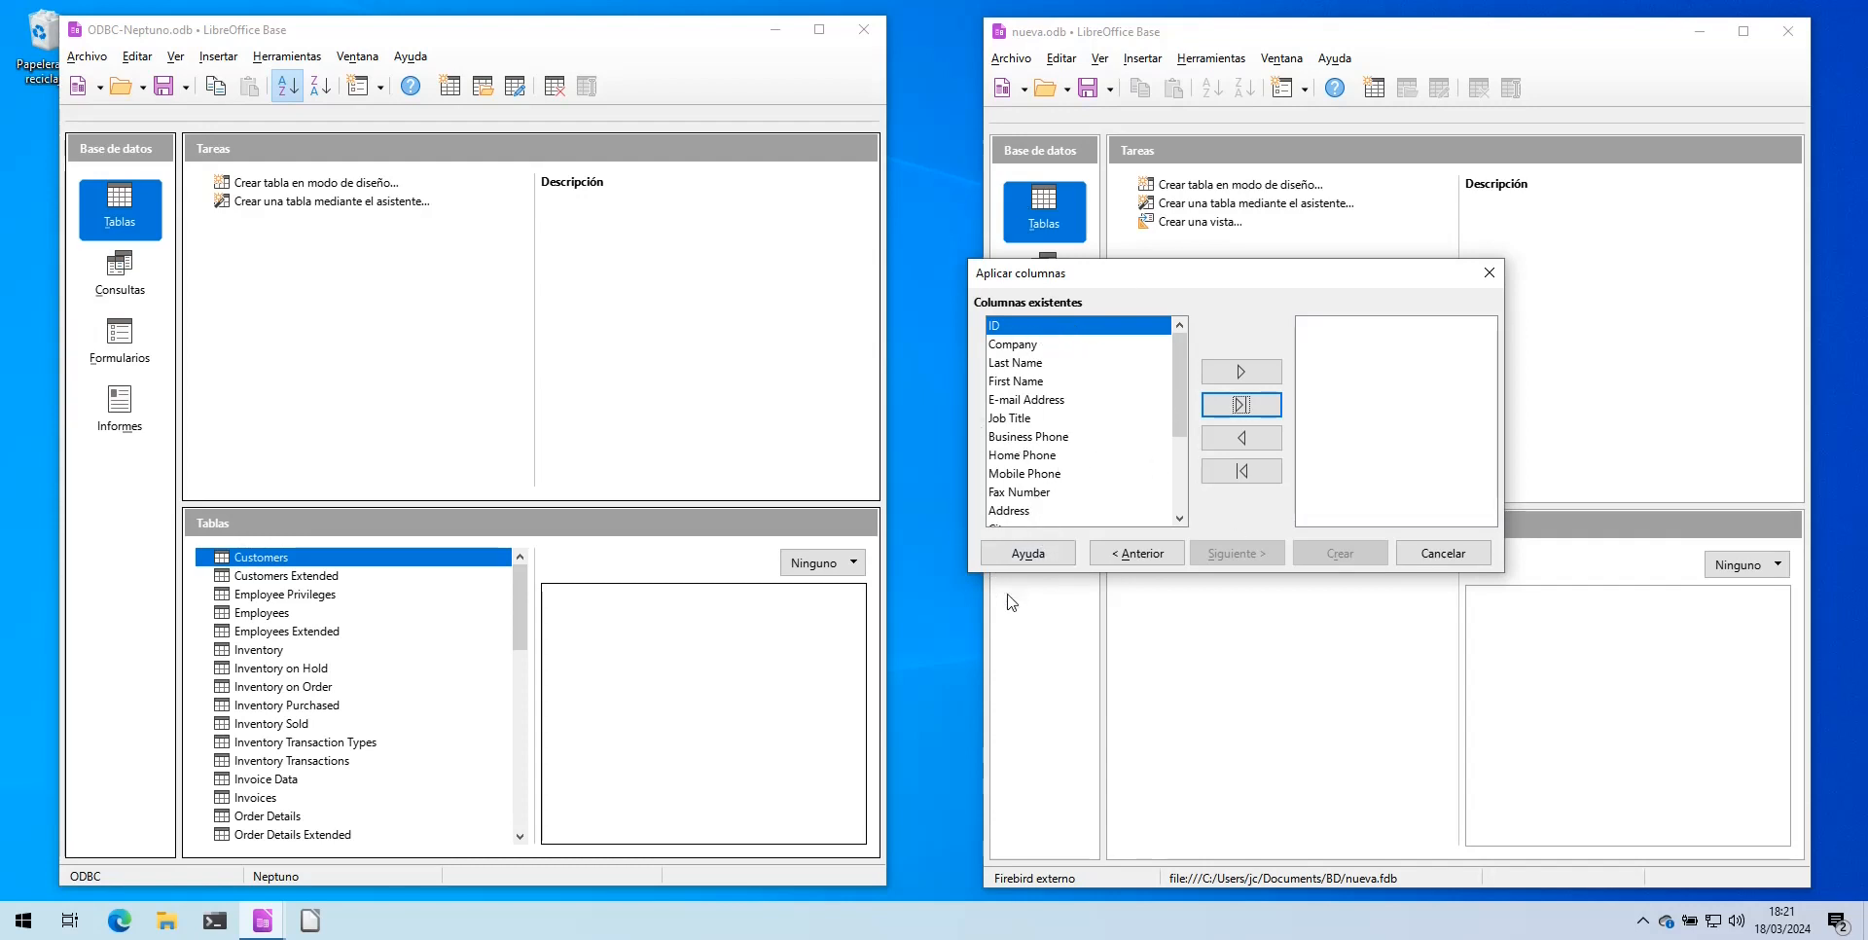
Try adding only the ID and Job Title columns to the copy and remove them again.
click(1243, 373)
click(1051, 399)
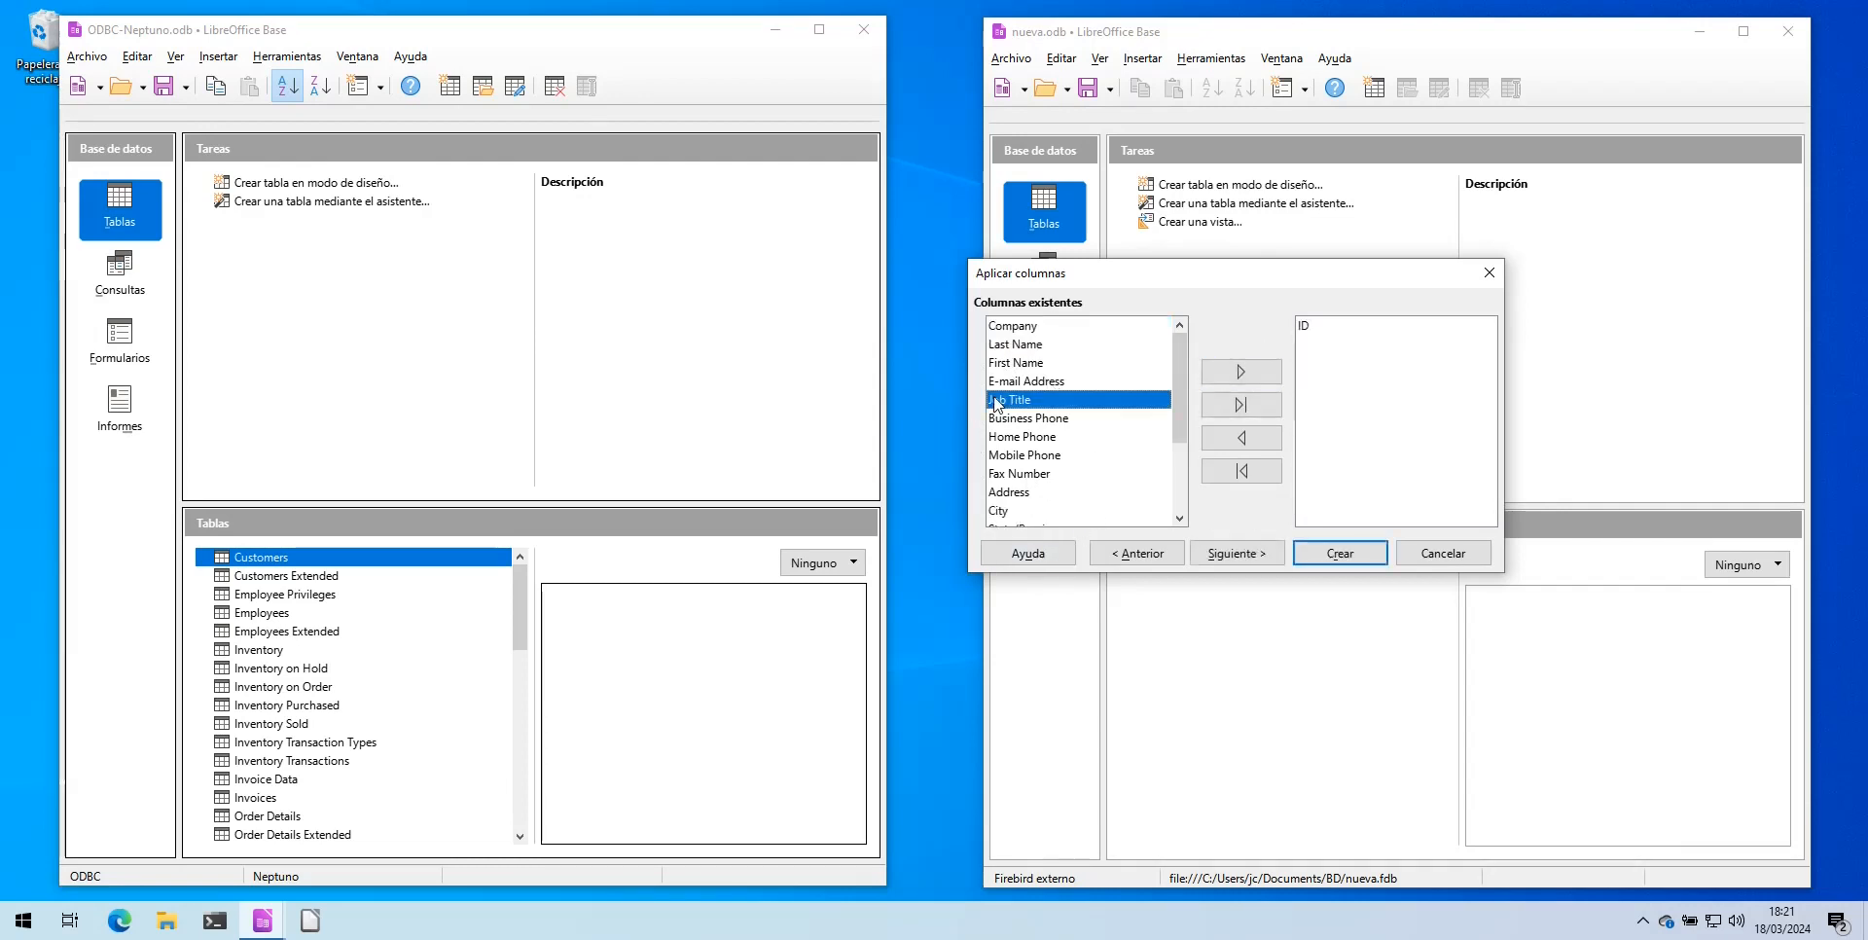
click(1255, 375)
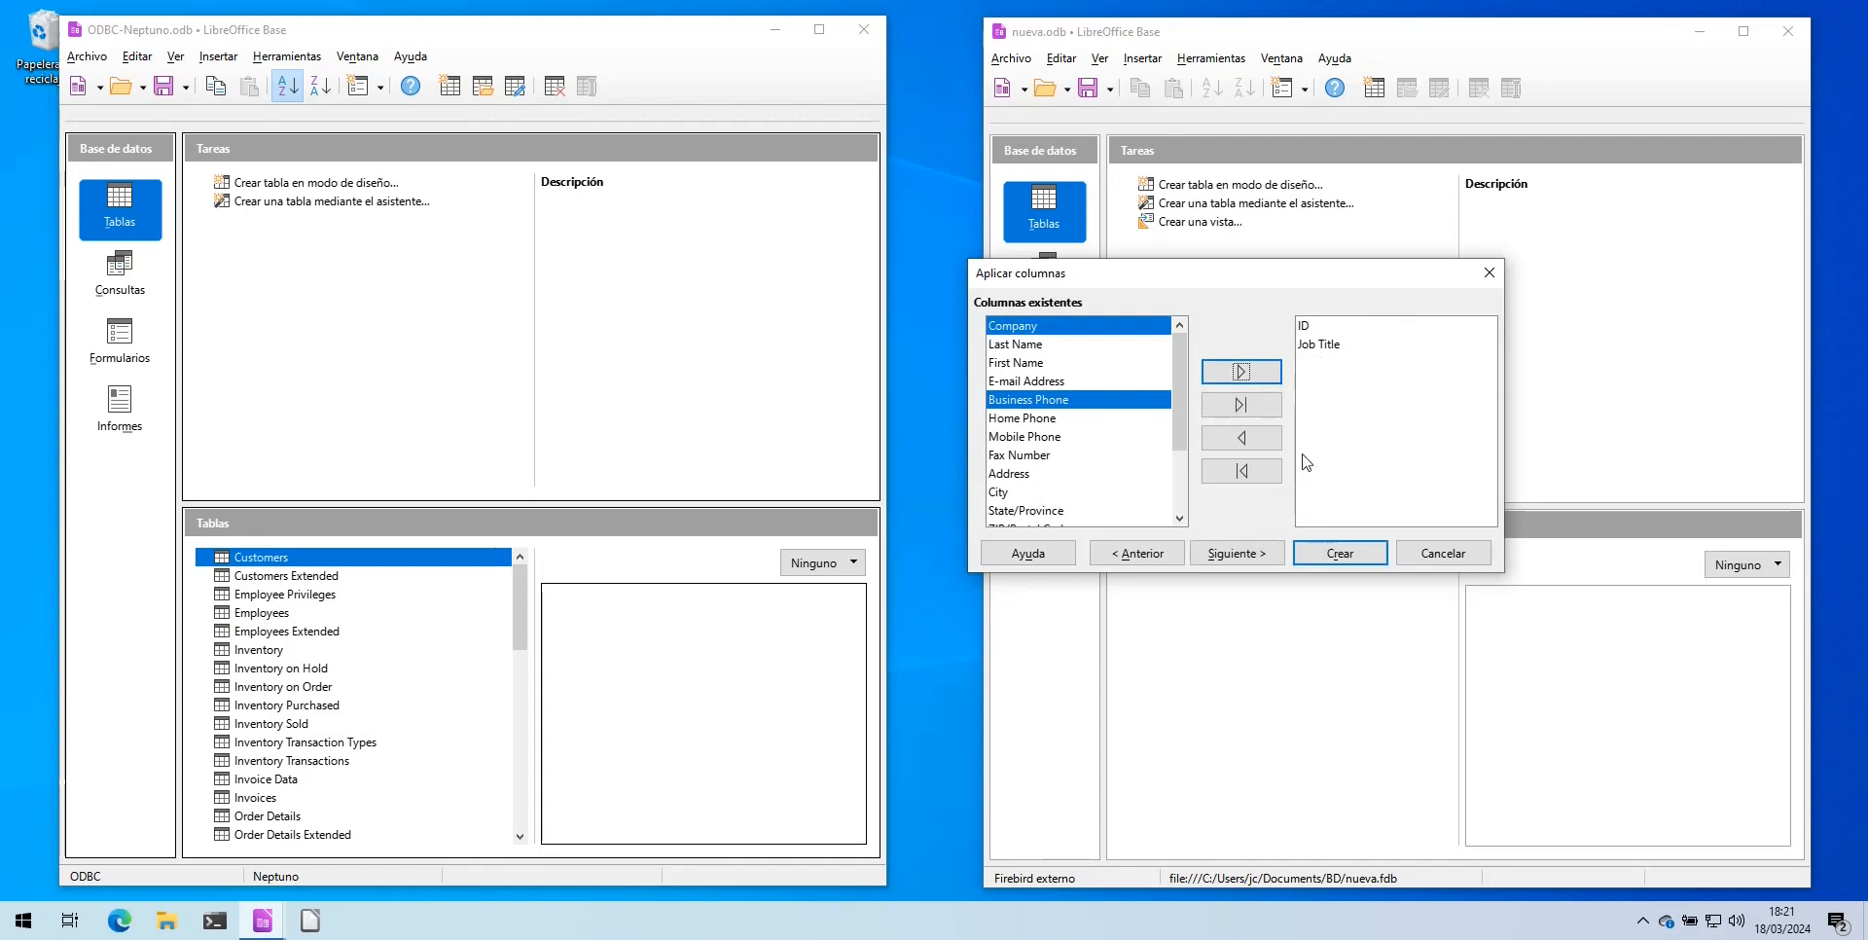
click(1257, 473)
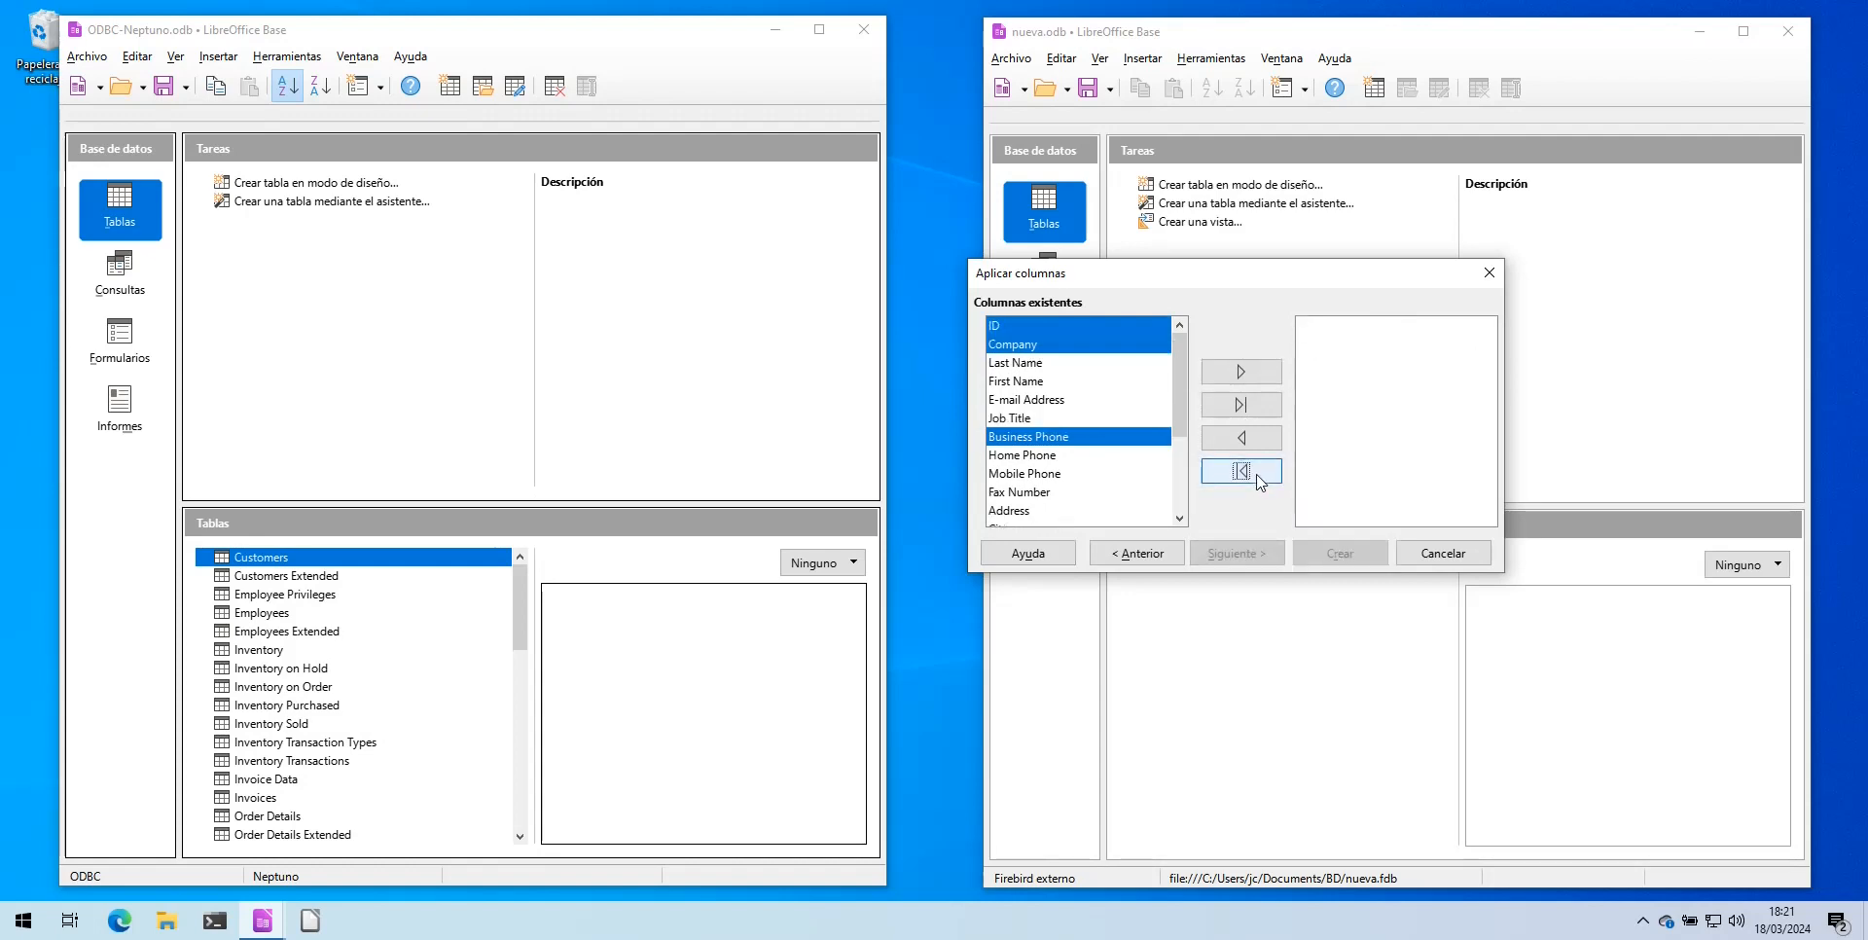
Include all existing columns of the Customers table in the copy.
click(1069, 386)
click(1004, 327)
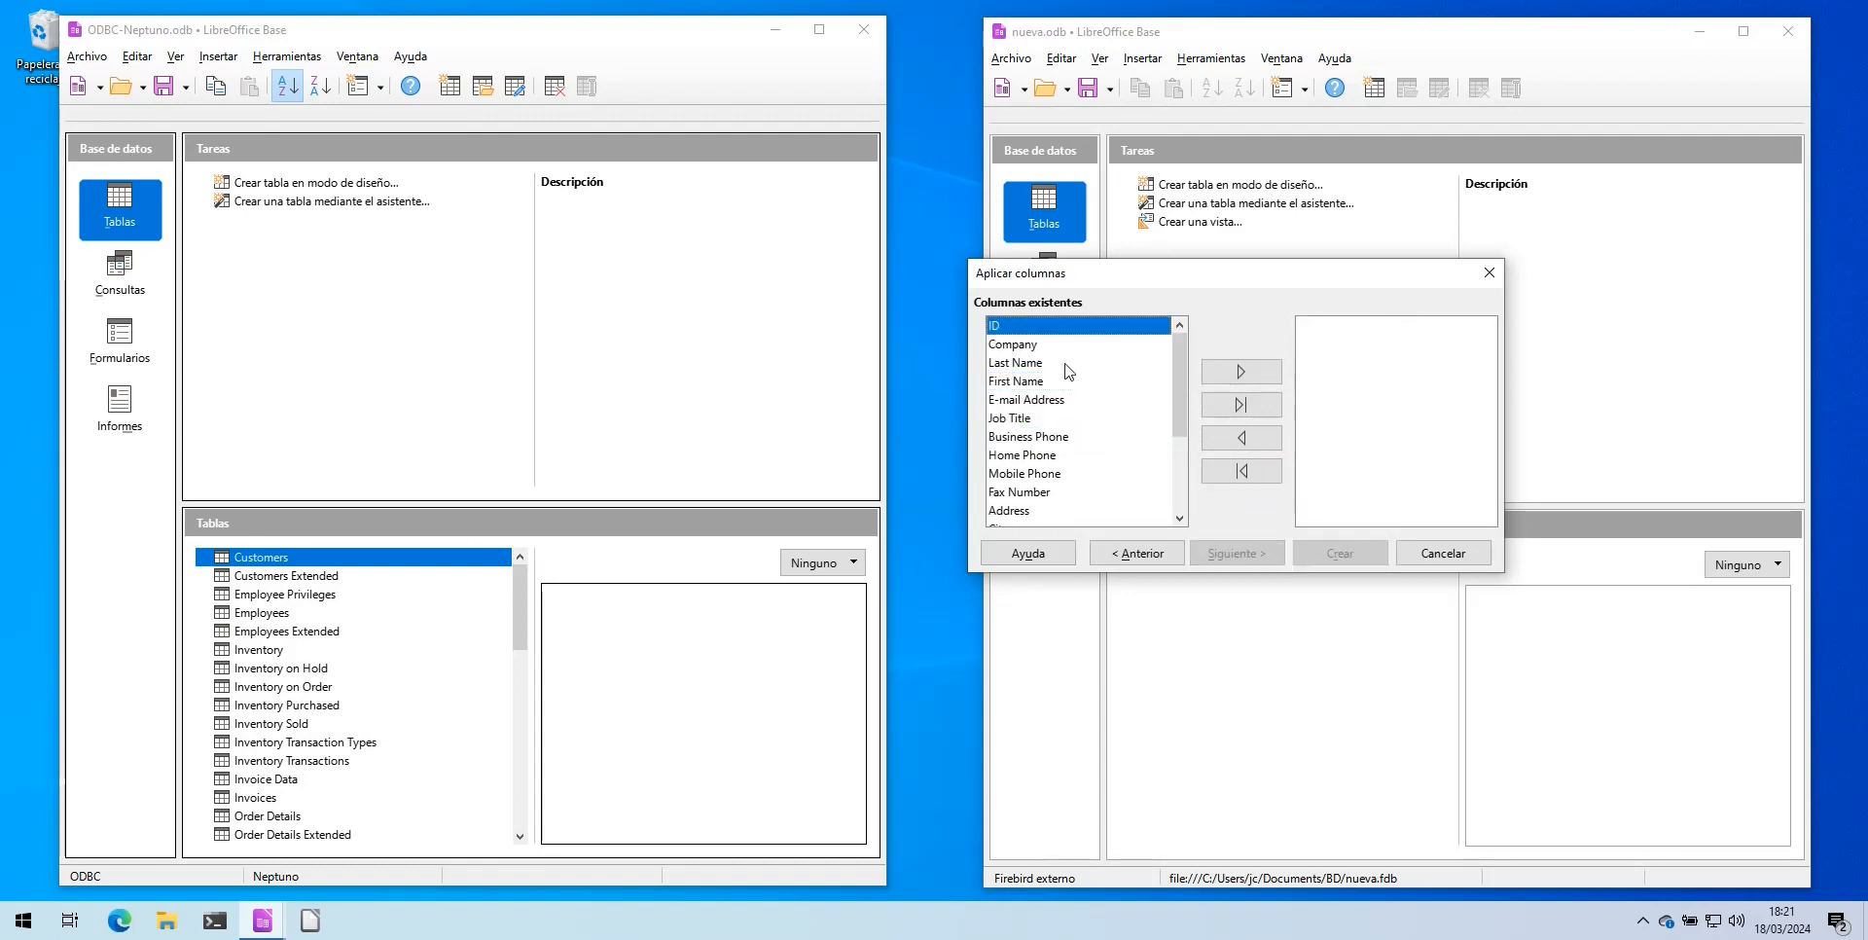
click(1242, 407)
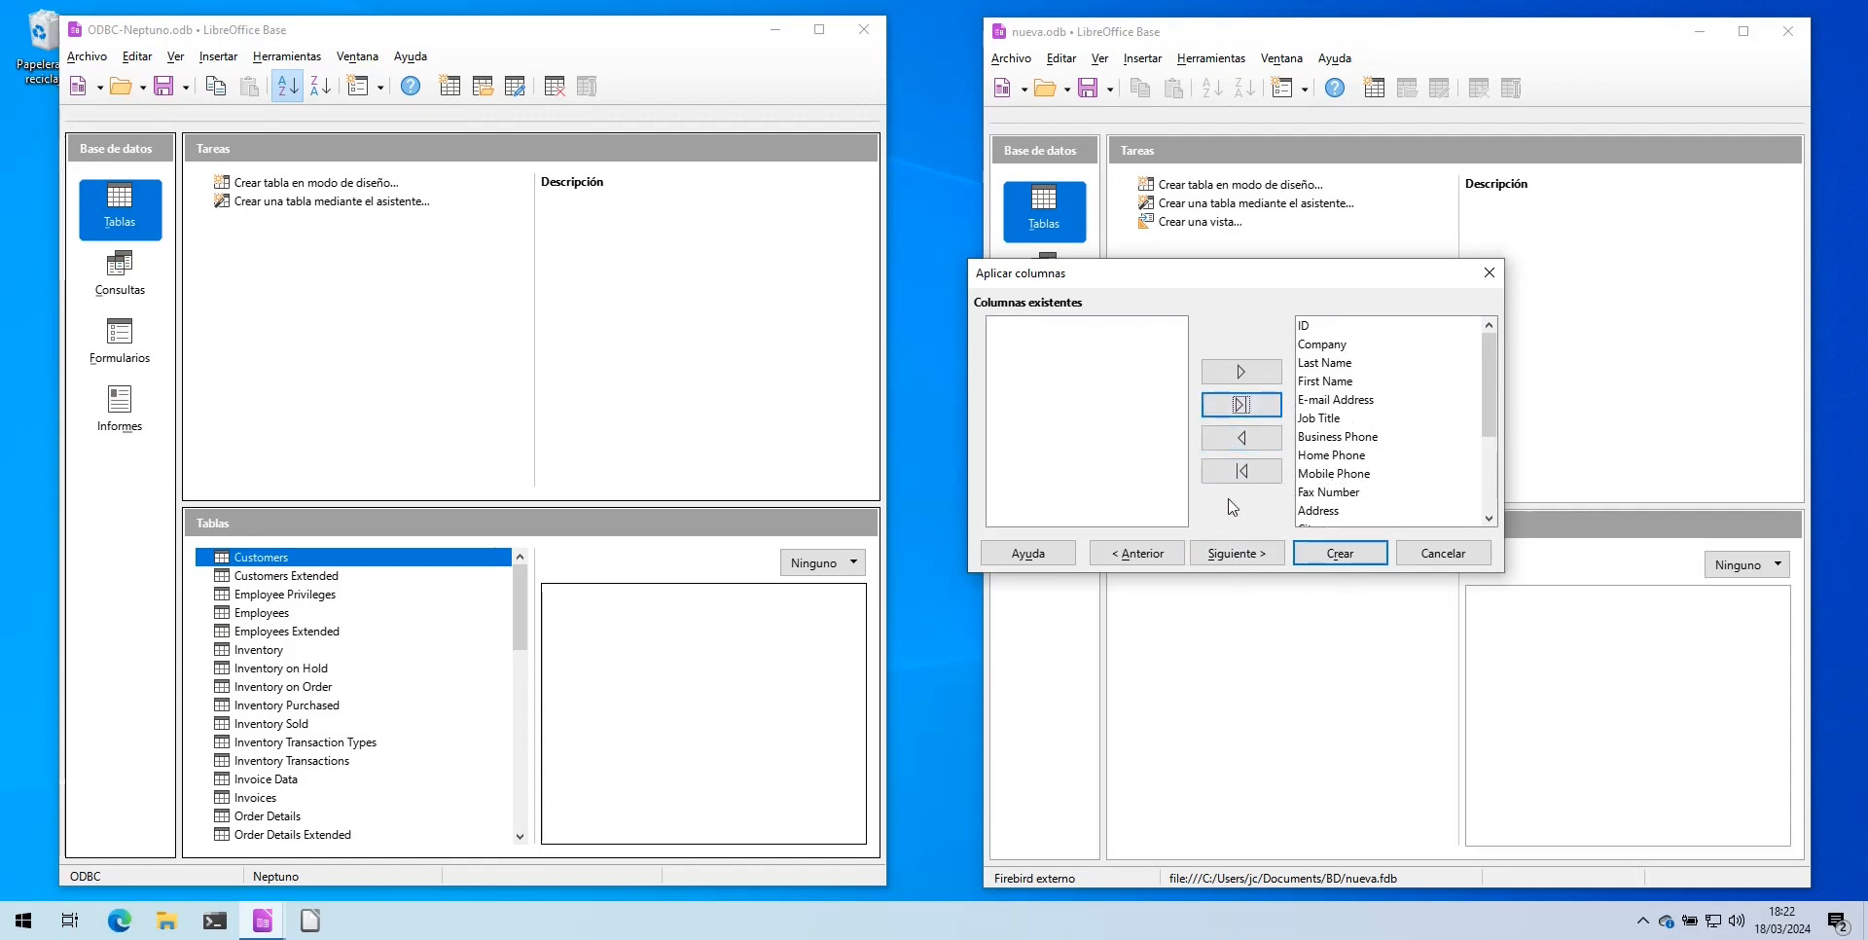
Continue to the column type formatting of the Customers copy and review the ID field's settings.
click(1237, 555)
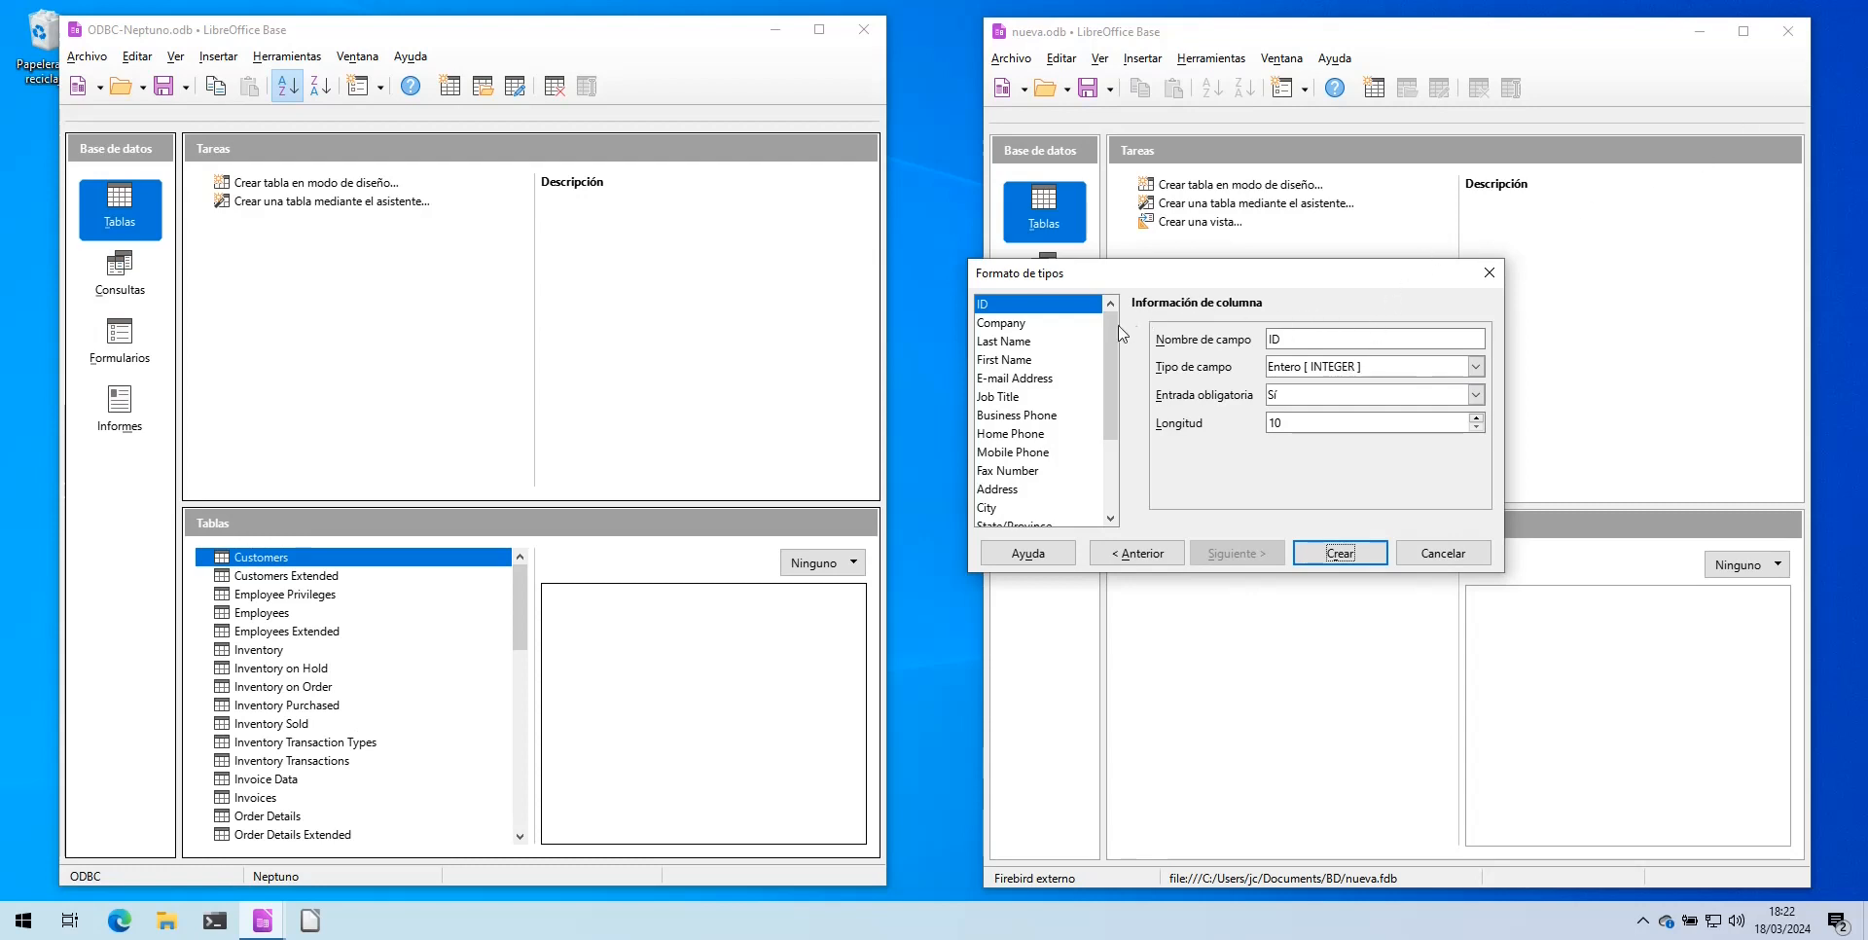
click(990, 307)
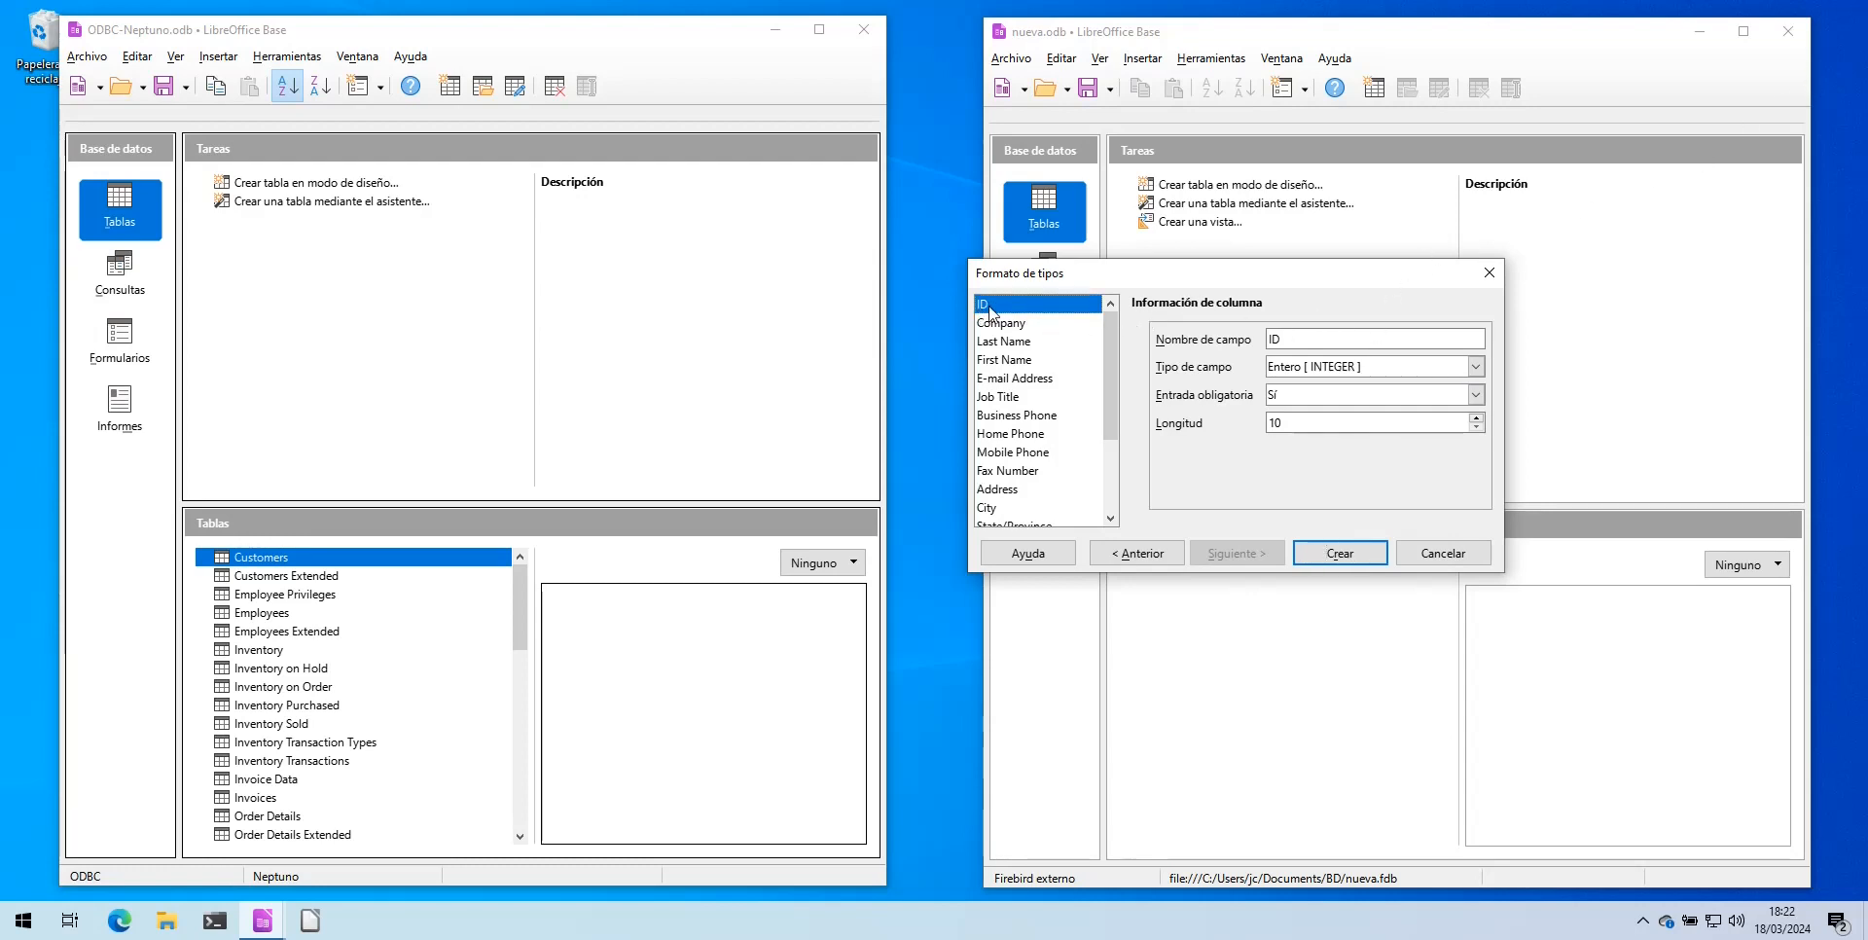
click(1334, 340)
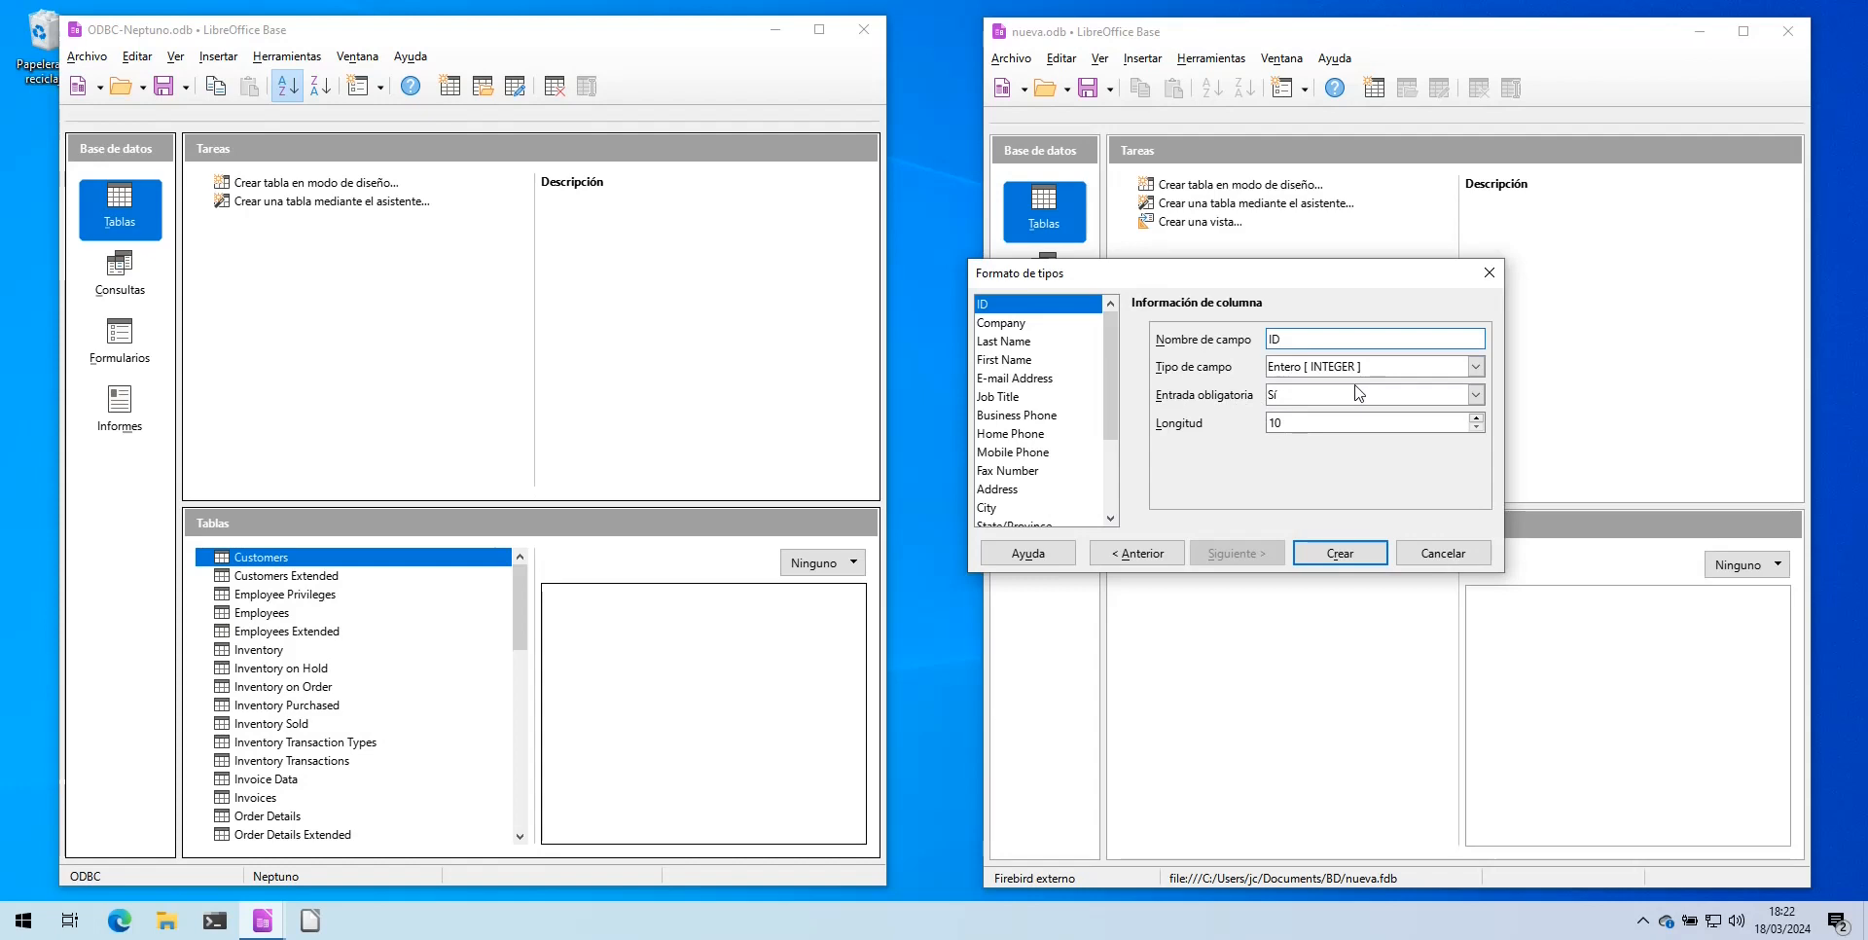
Try a length of 25 for the Company field and restore it to 50.
click(1030, 325)
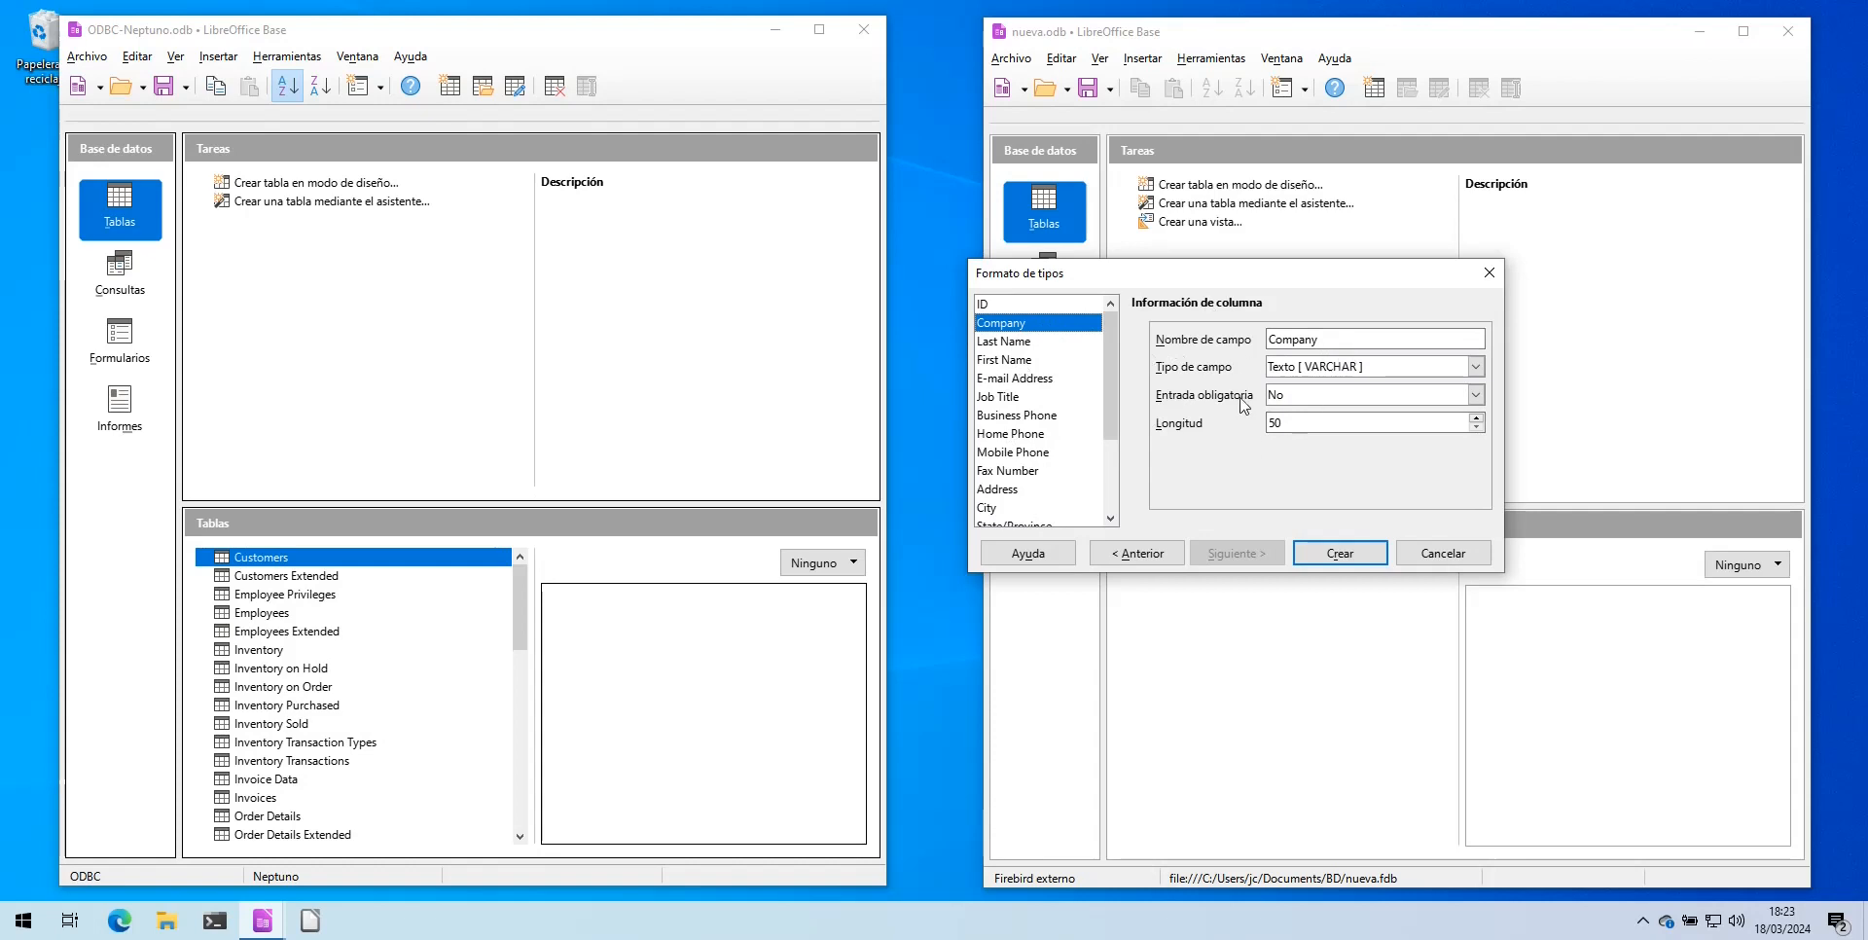
click(1325, 419)
key(BackSpace)
key(BackSpace)
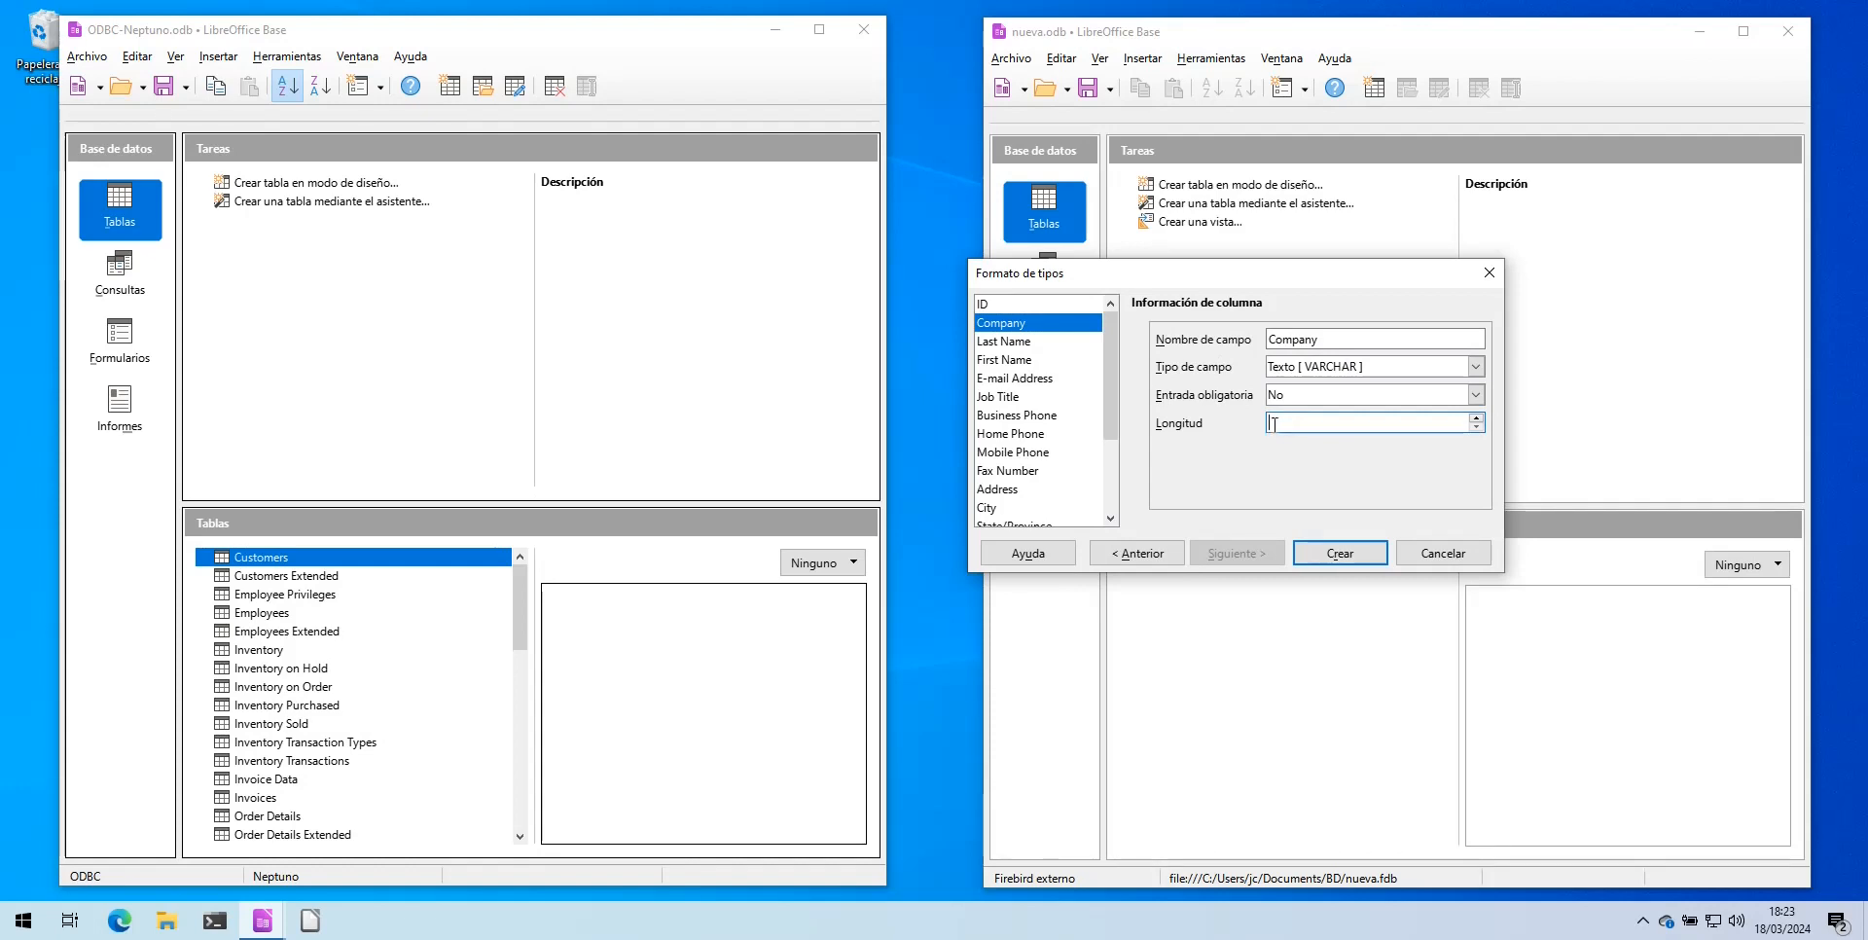
text(25)
click(1393, 338)
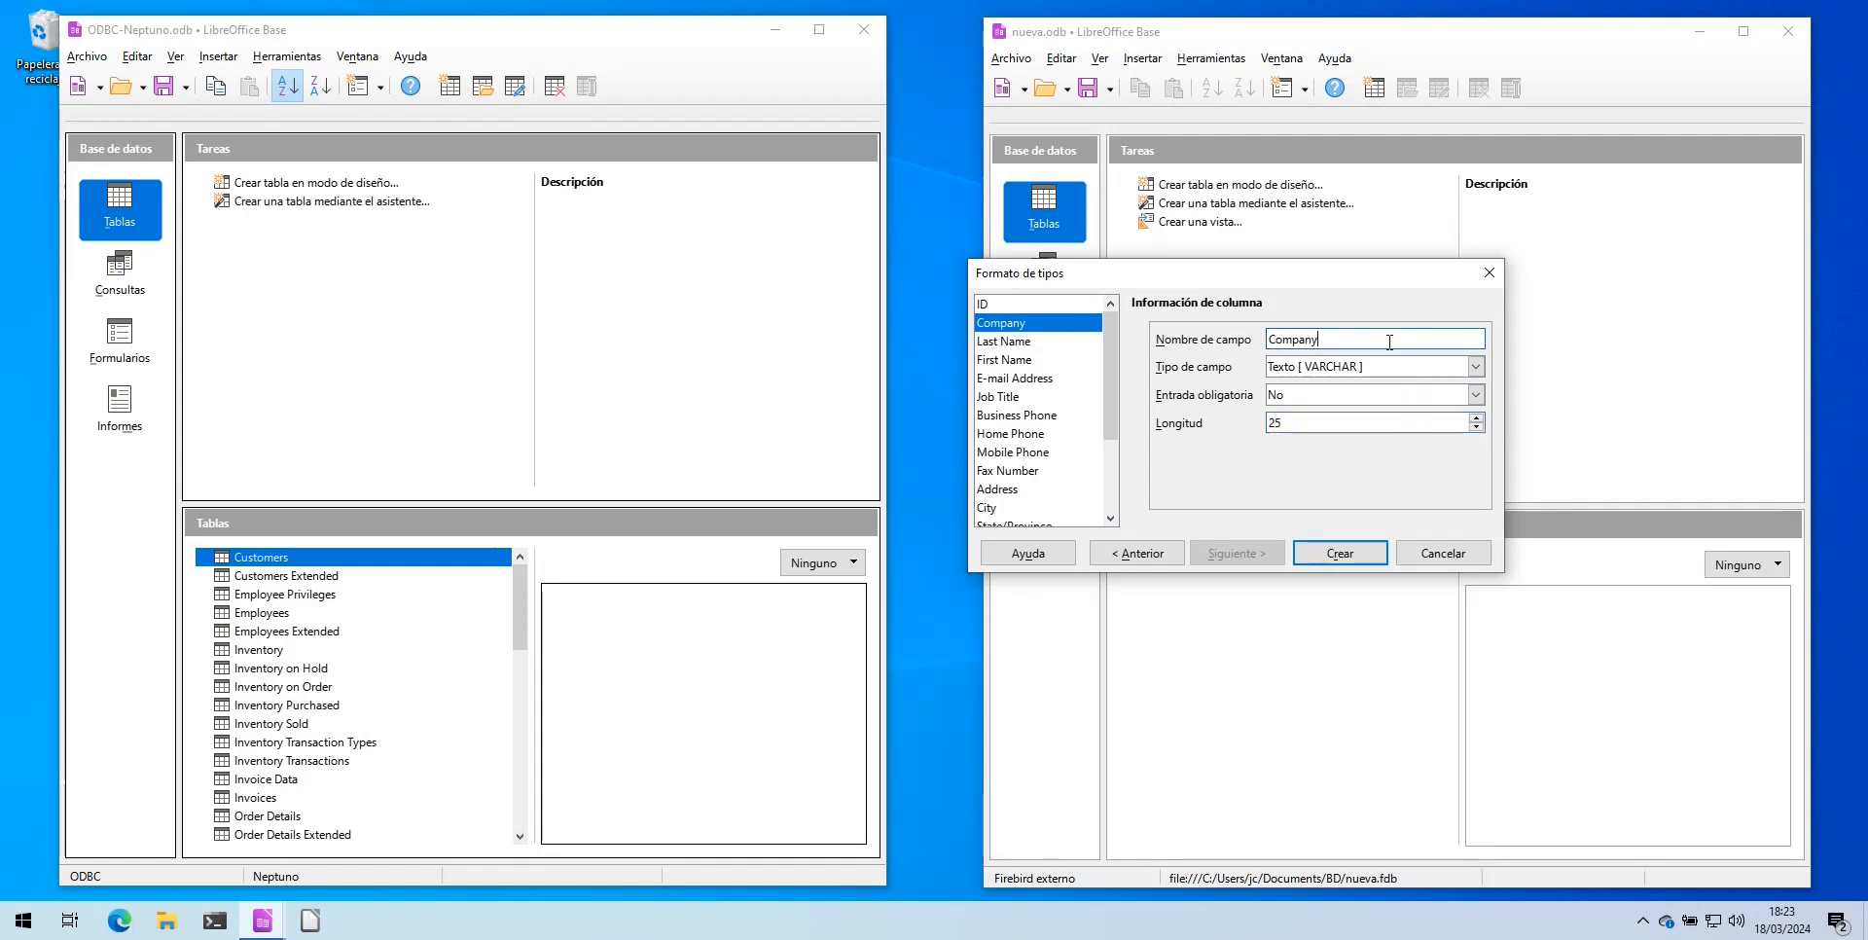
drag(1309, 424, 1178, 420)
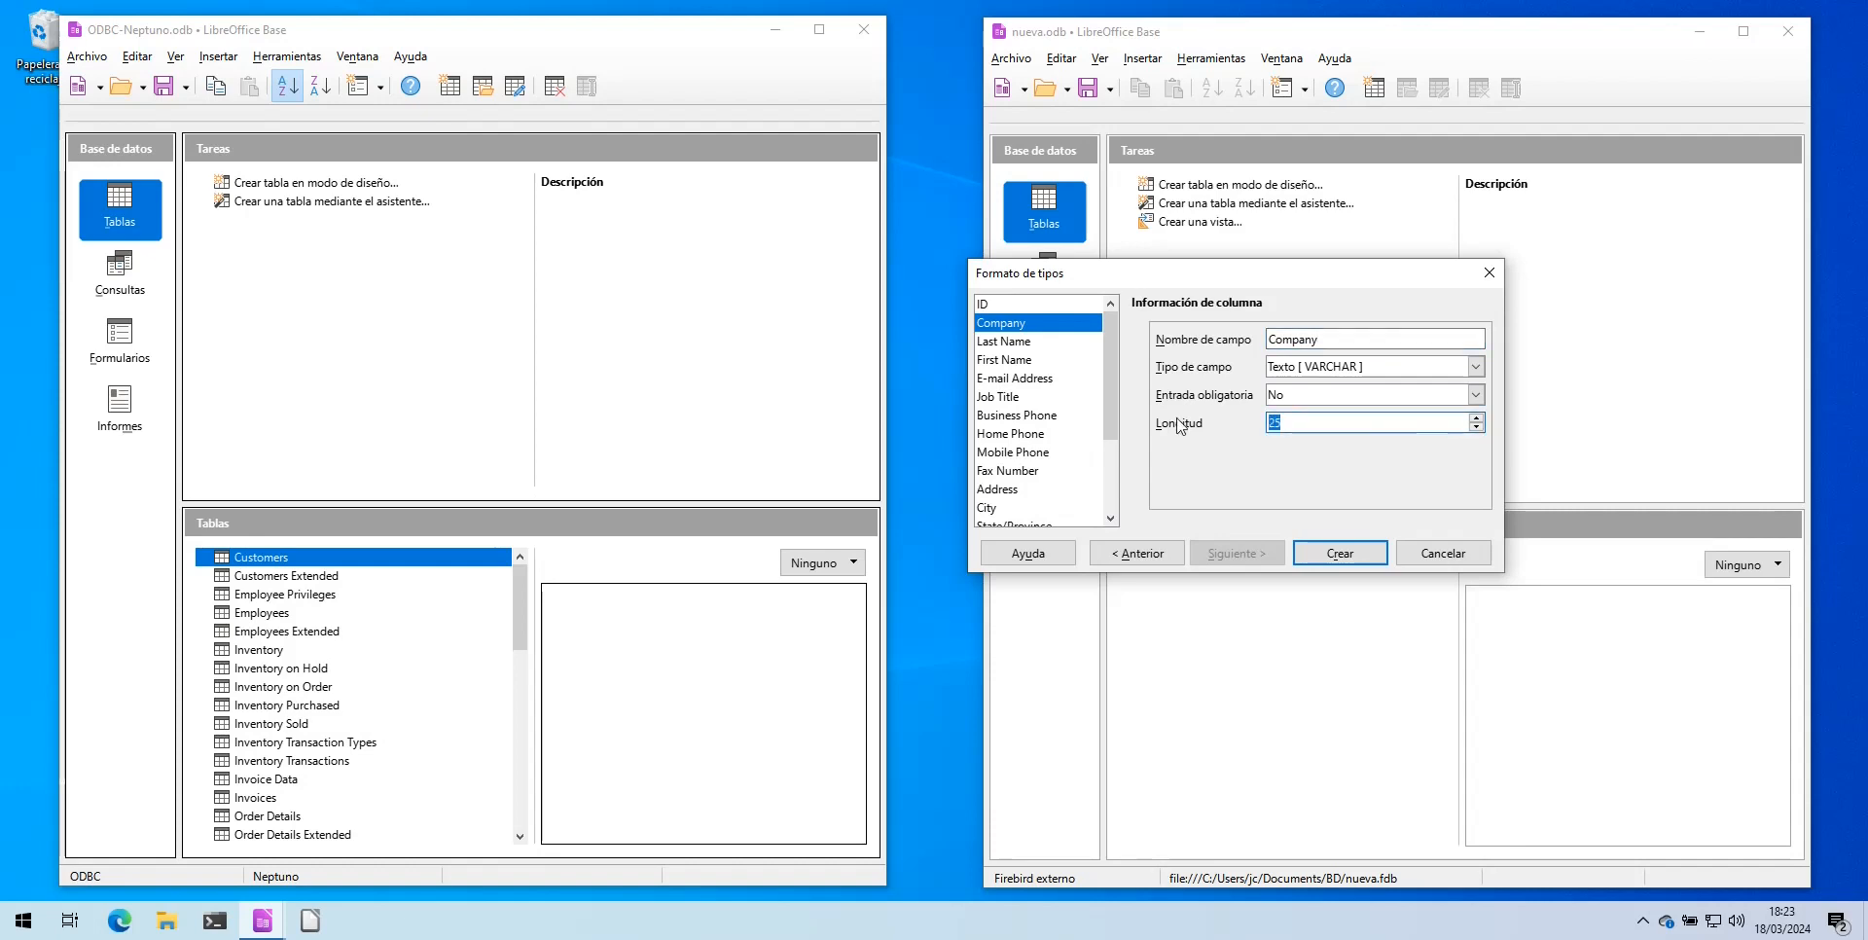
click(1352, 340)
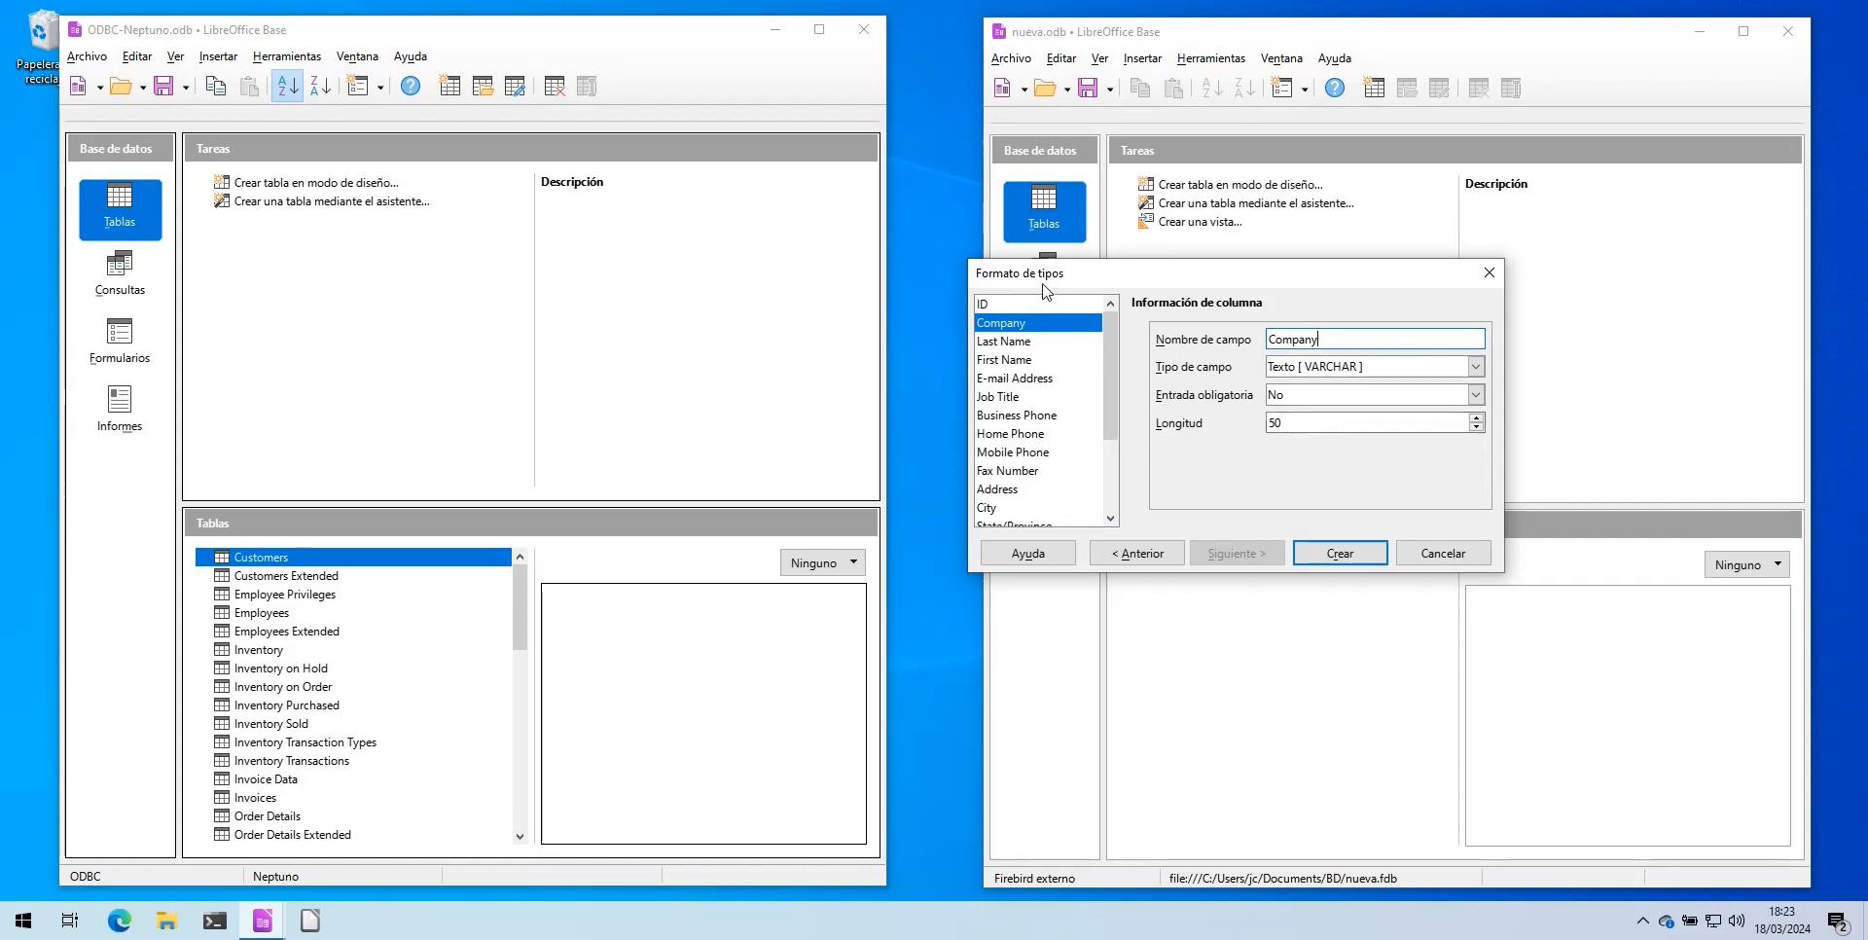
Open the source Customers table's design beside the copy's ID settings to compare the field types, and close it.
click(1024, 304)
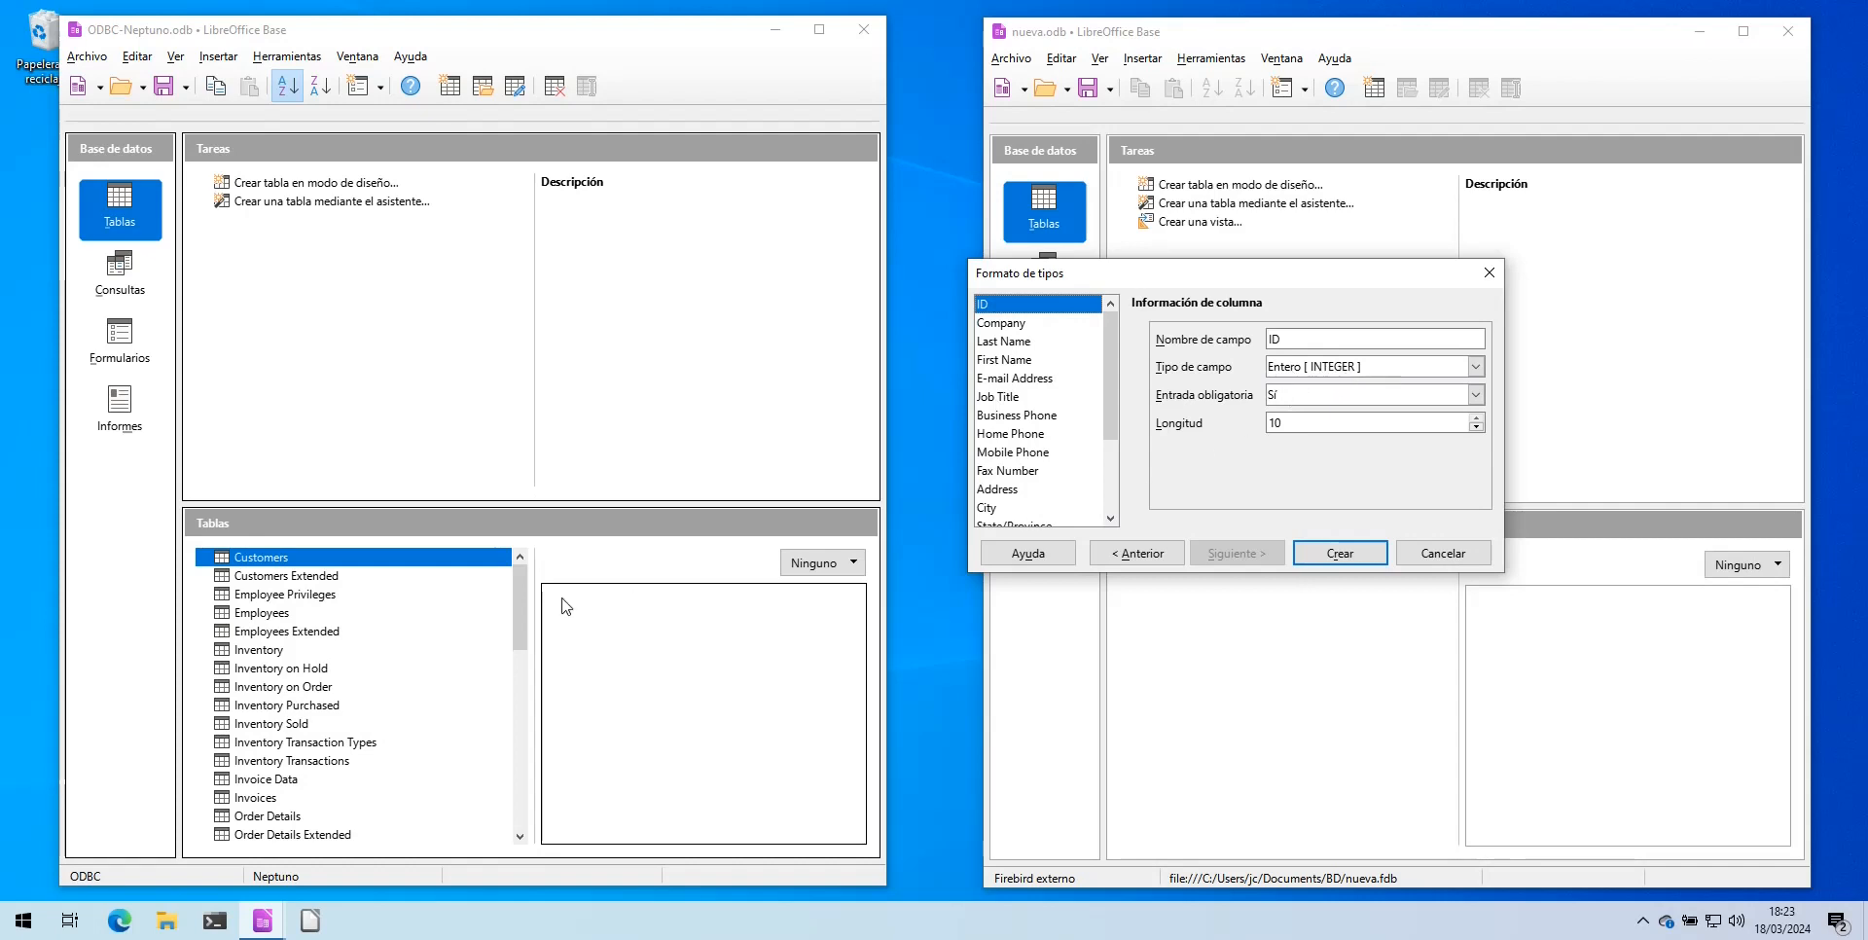
right_click(282, 558)
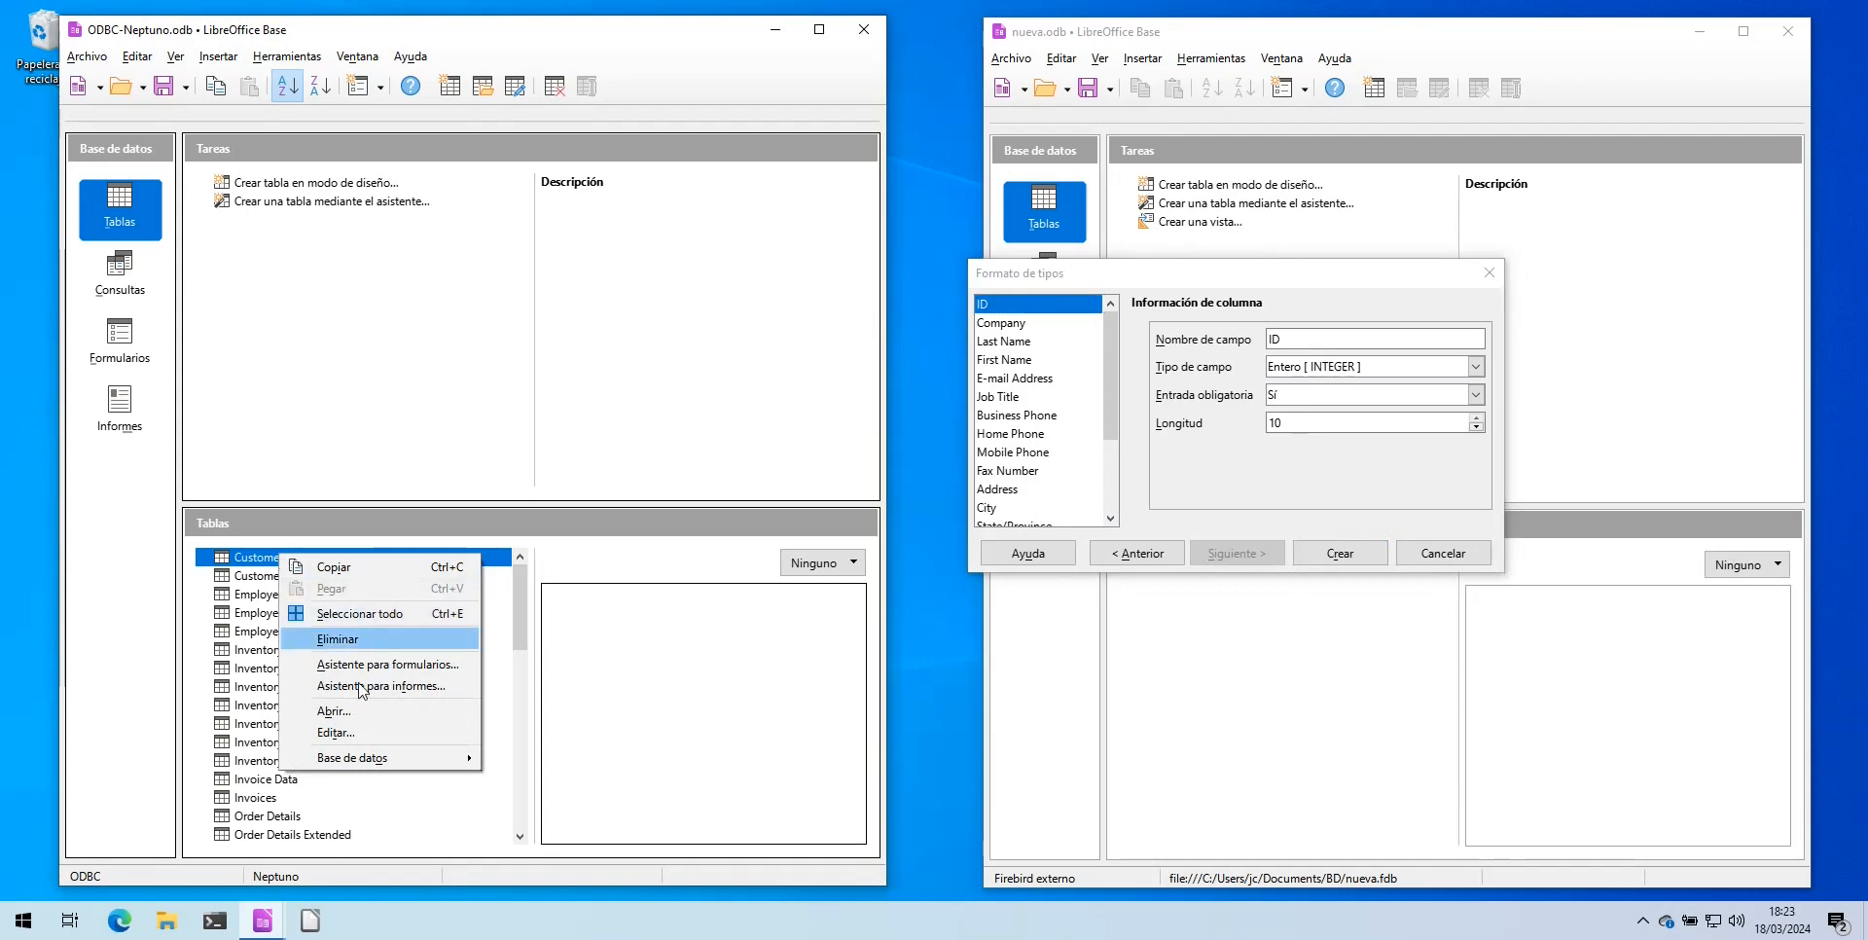
click(341, 744)
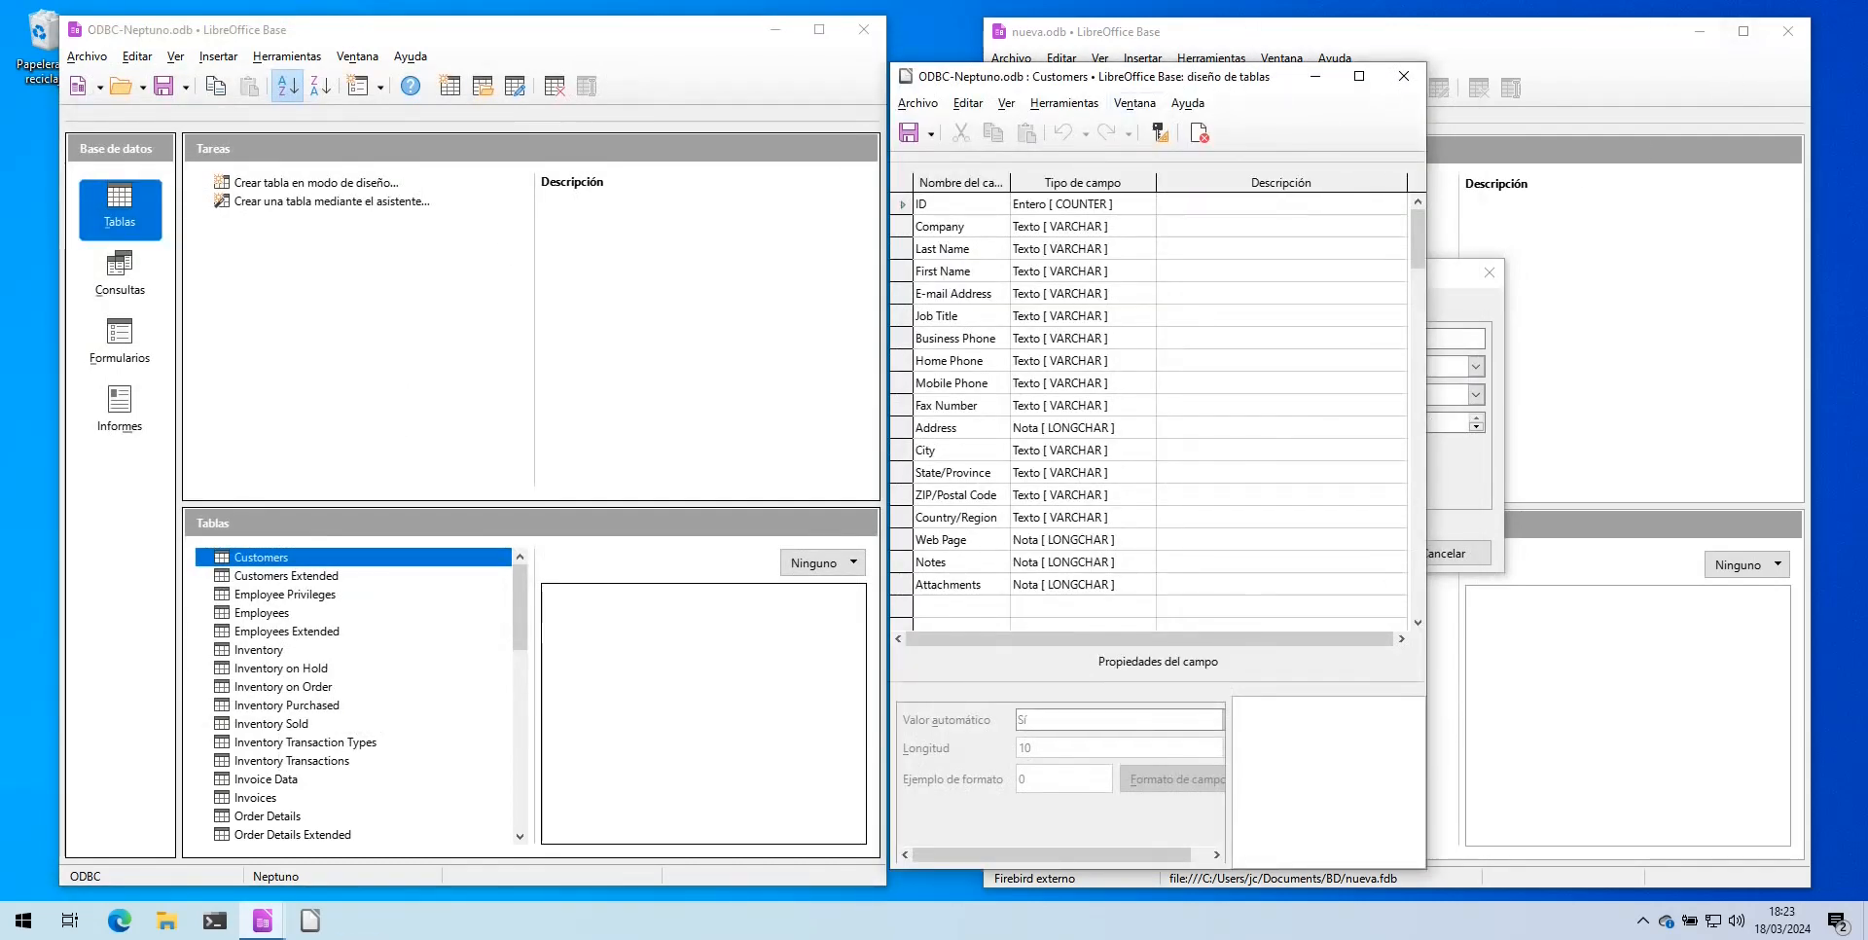
drag(1233, 84, 546, 59)
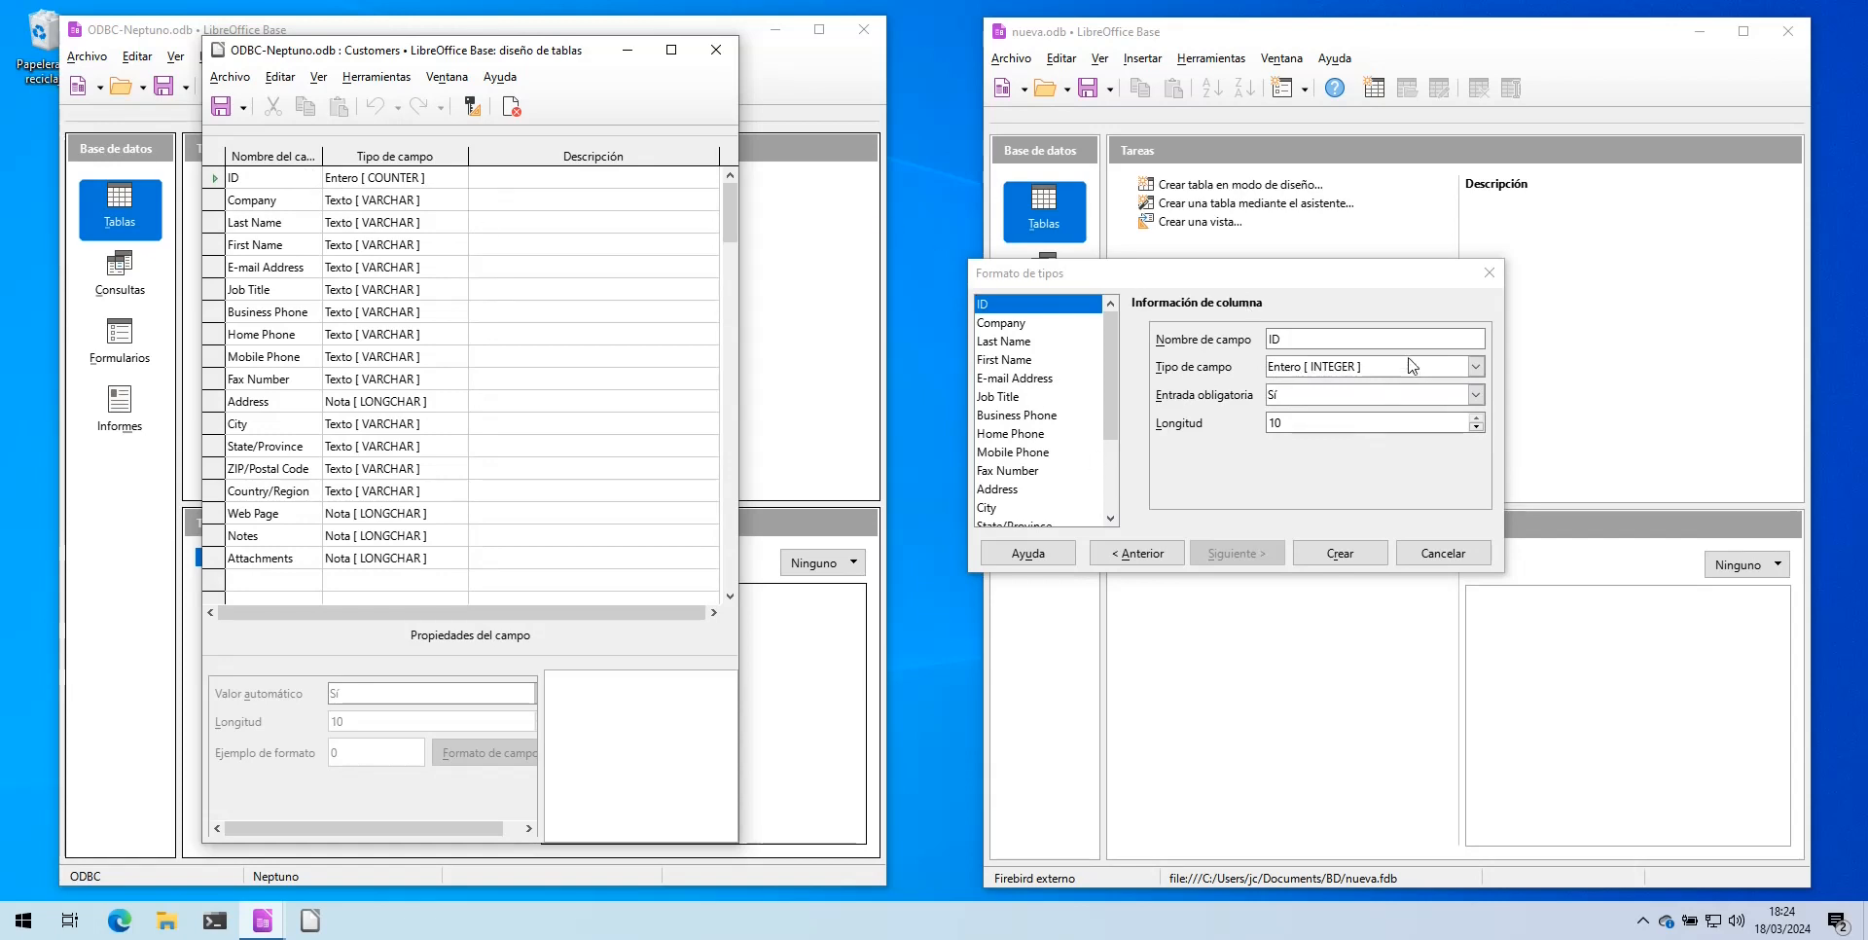
click(716, 51)
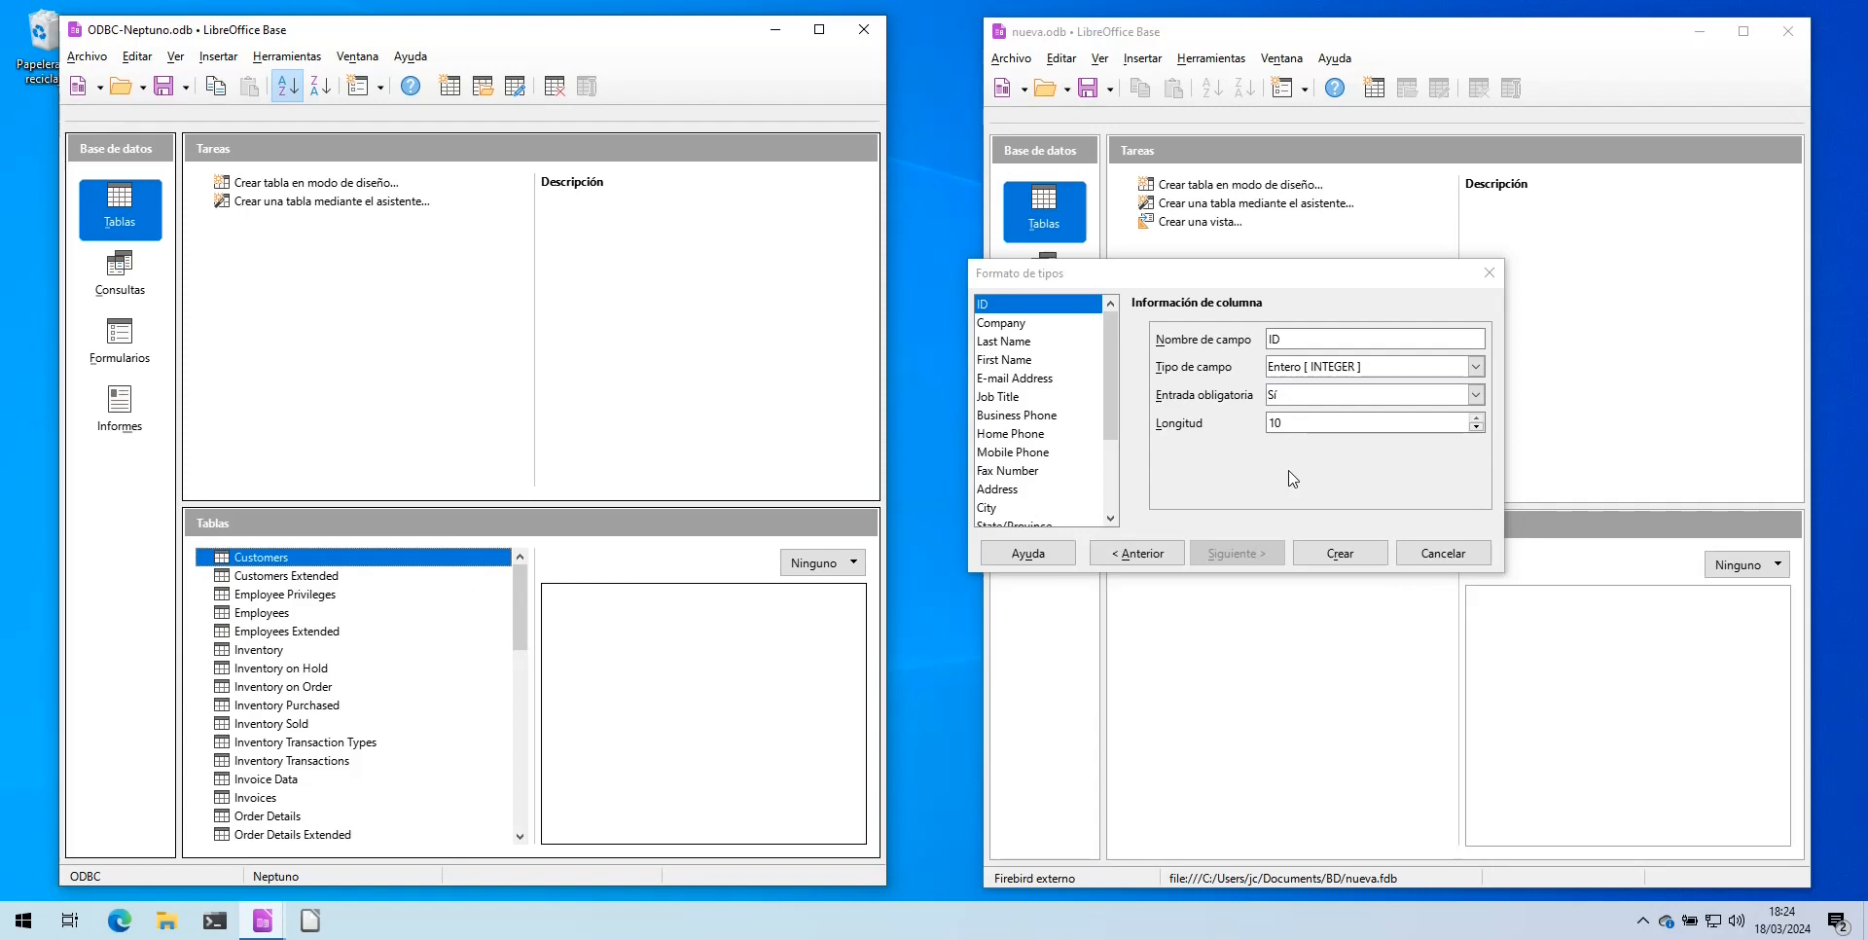
Review the type settings of the Last Name and First Name fields in the Customers copy.
click(995, 342)
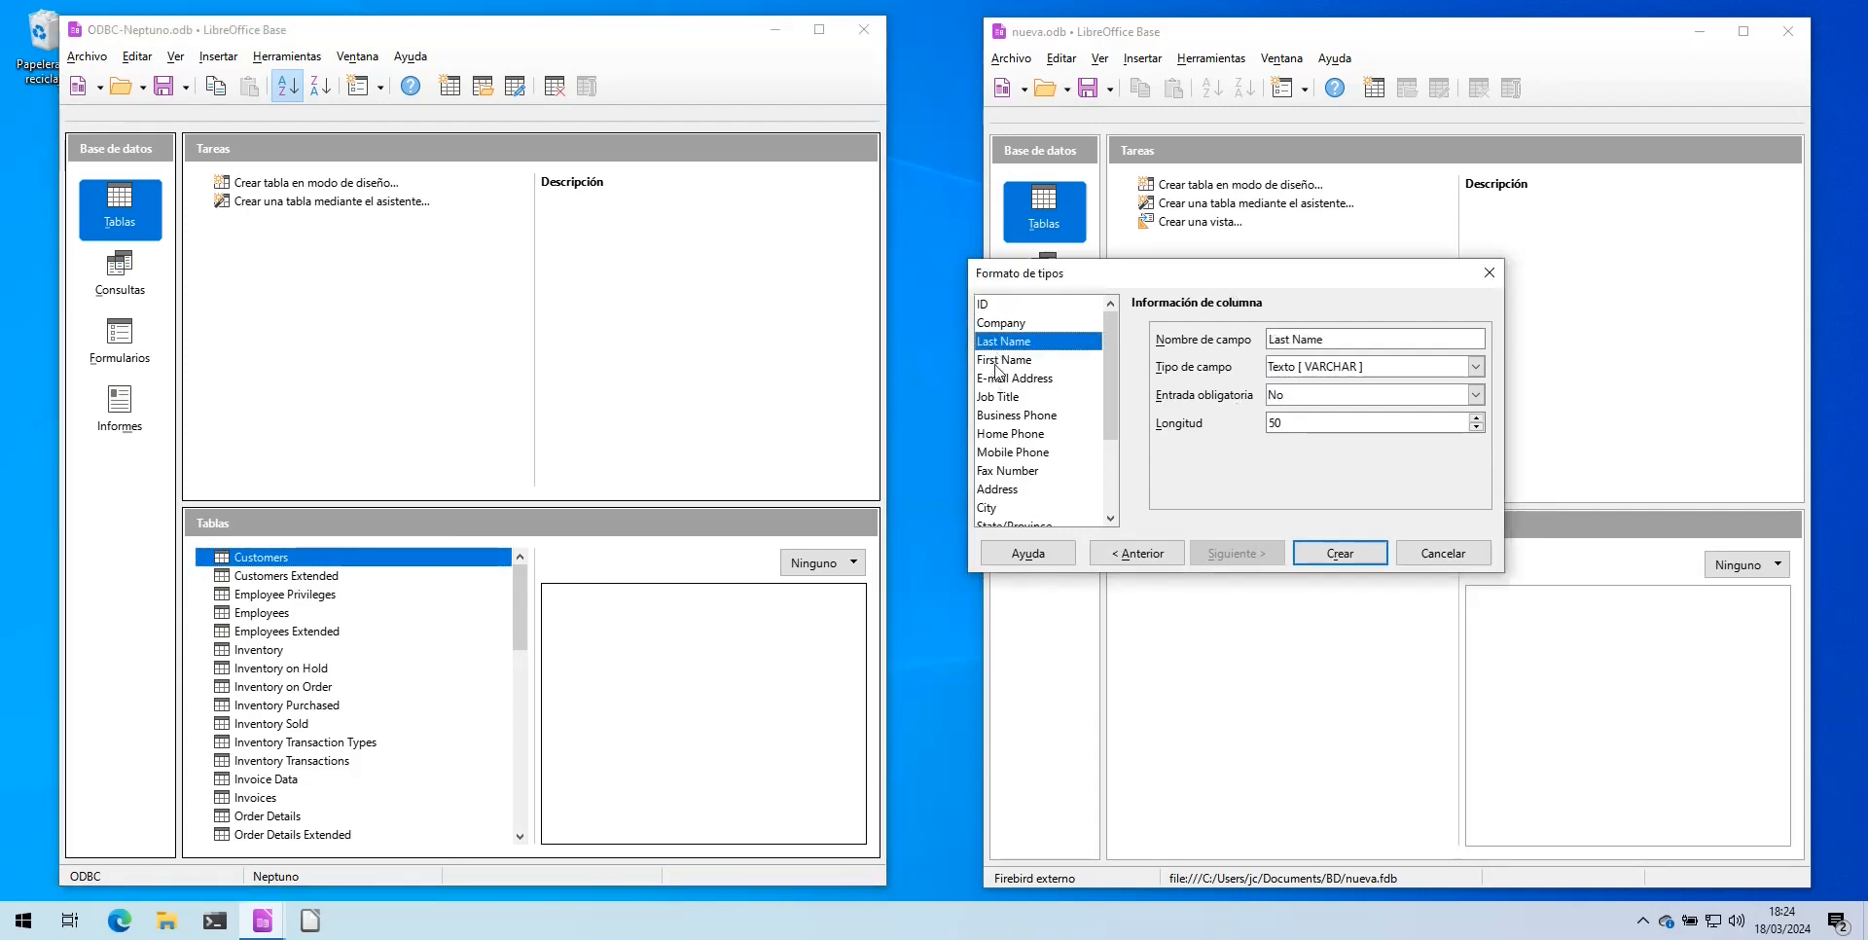
click(997, 362)
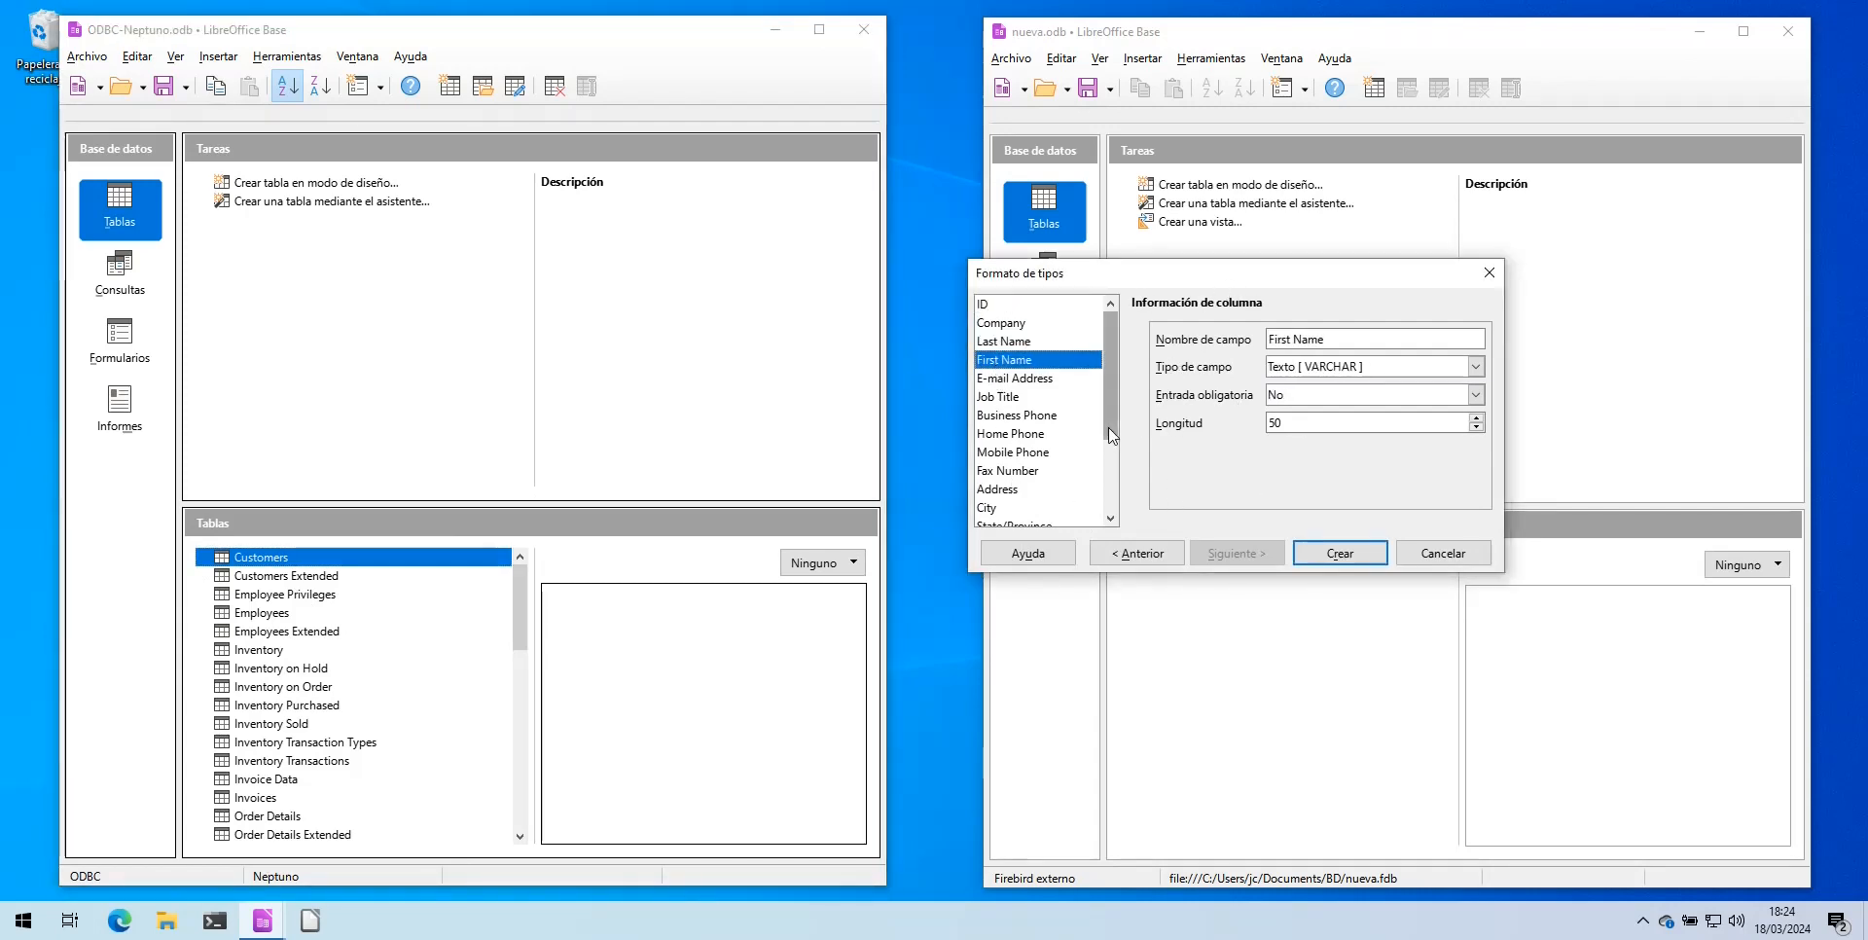
drag(1110, 426, 1082, 261)
Make ID the primary key of the Customers copy and create the table in nueva.
click(1047, 308)
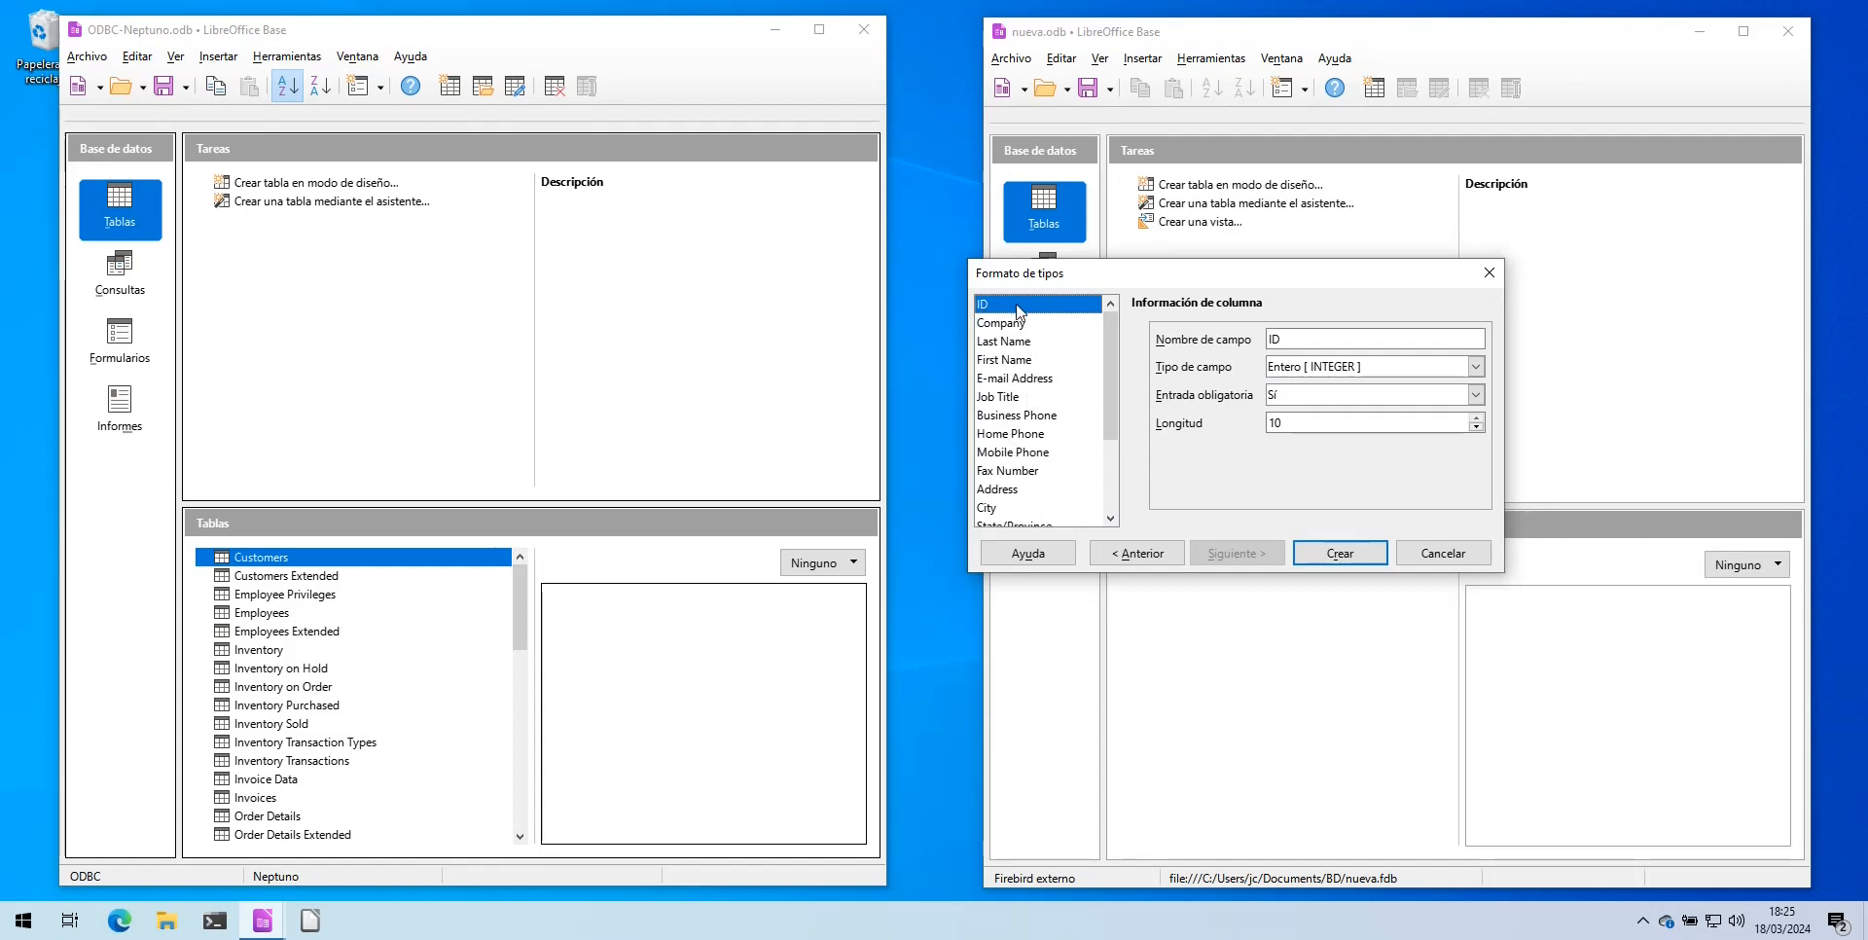
right_click(1019, 311)
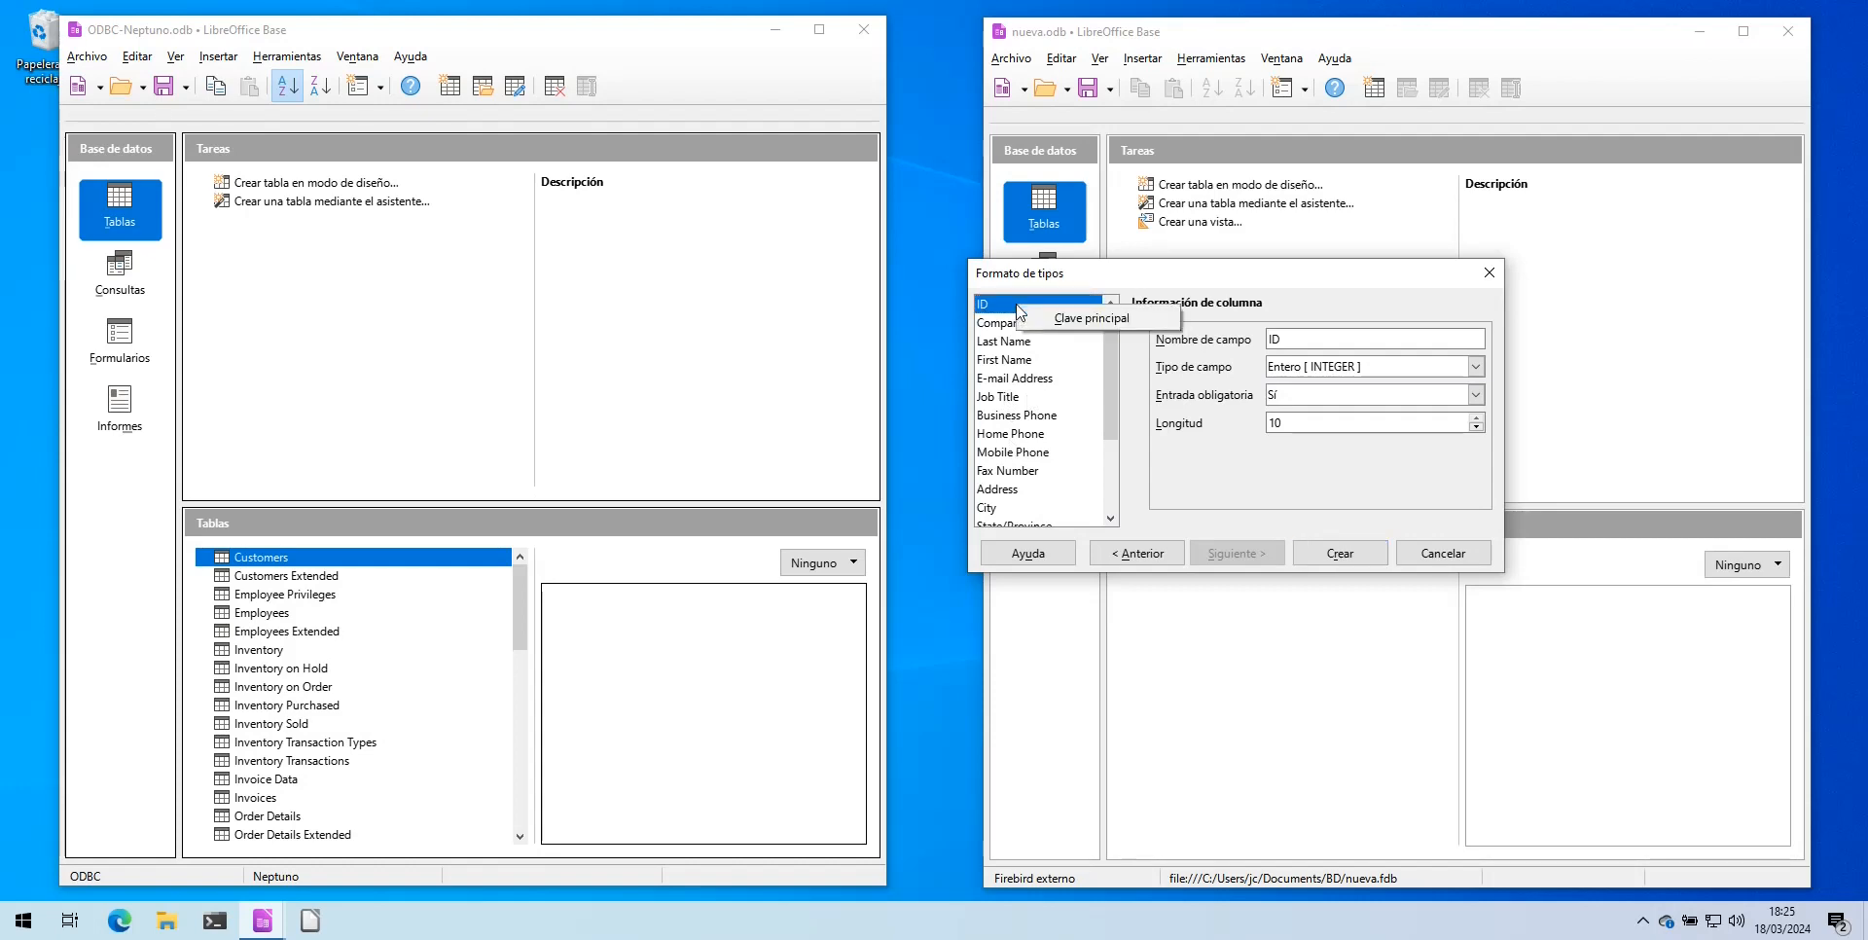
click(1086, 318)
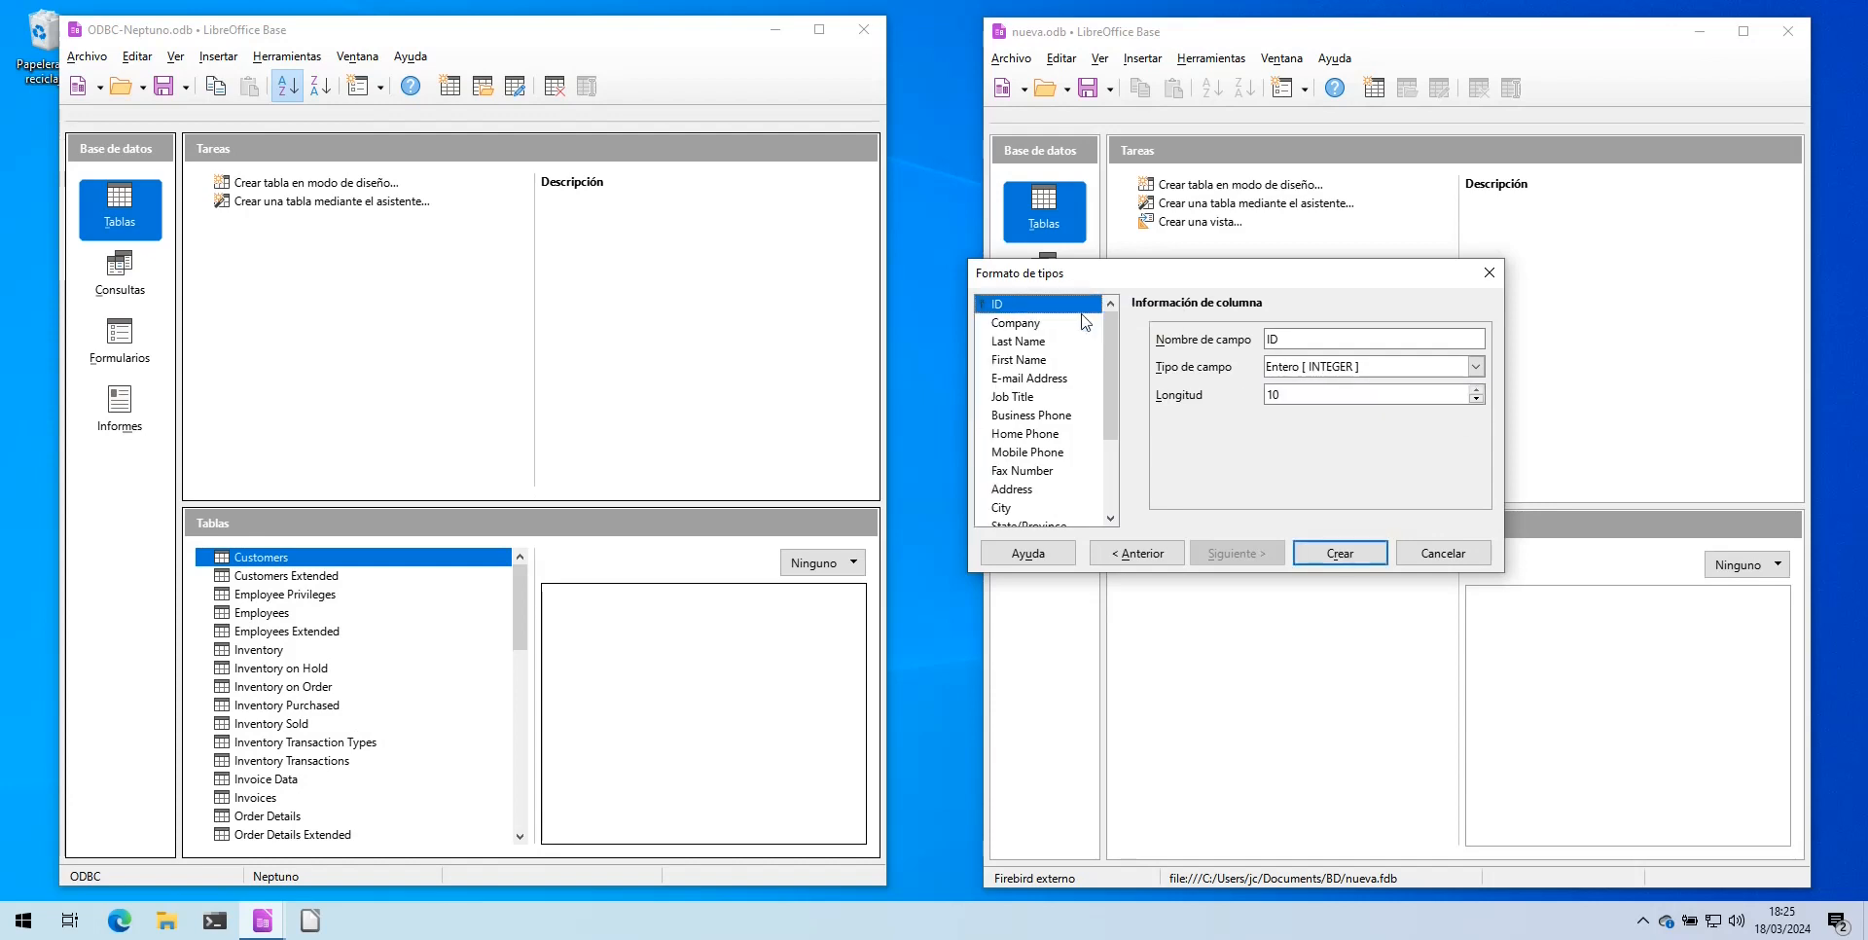
click(985, 321)
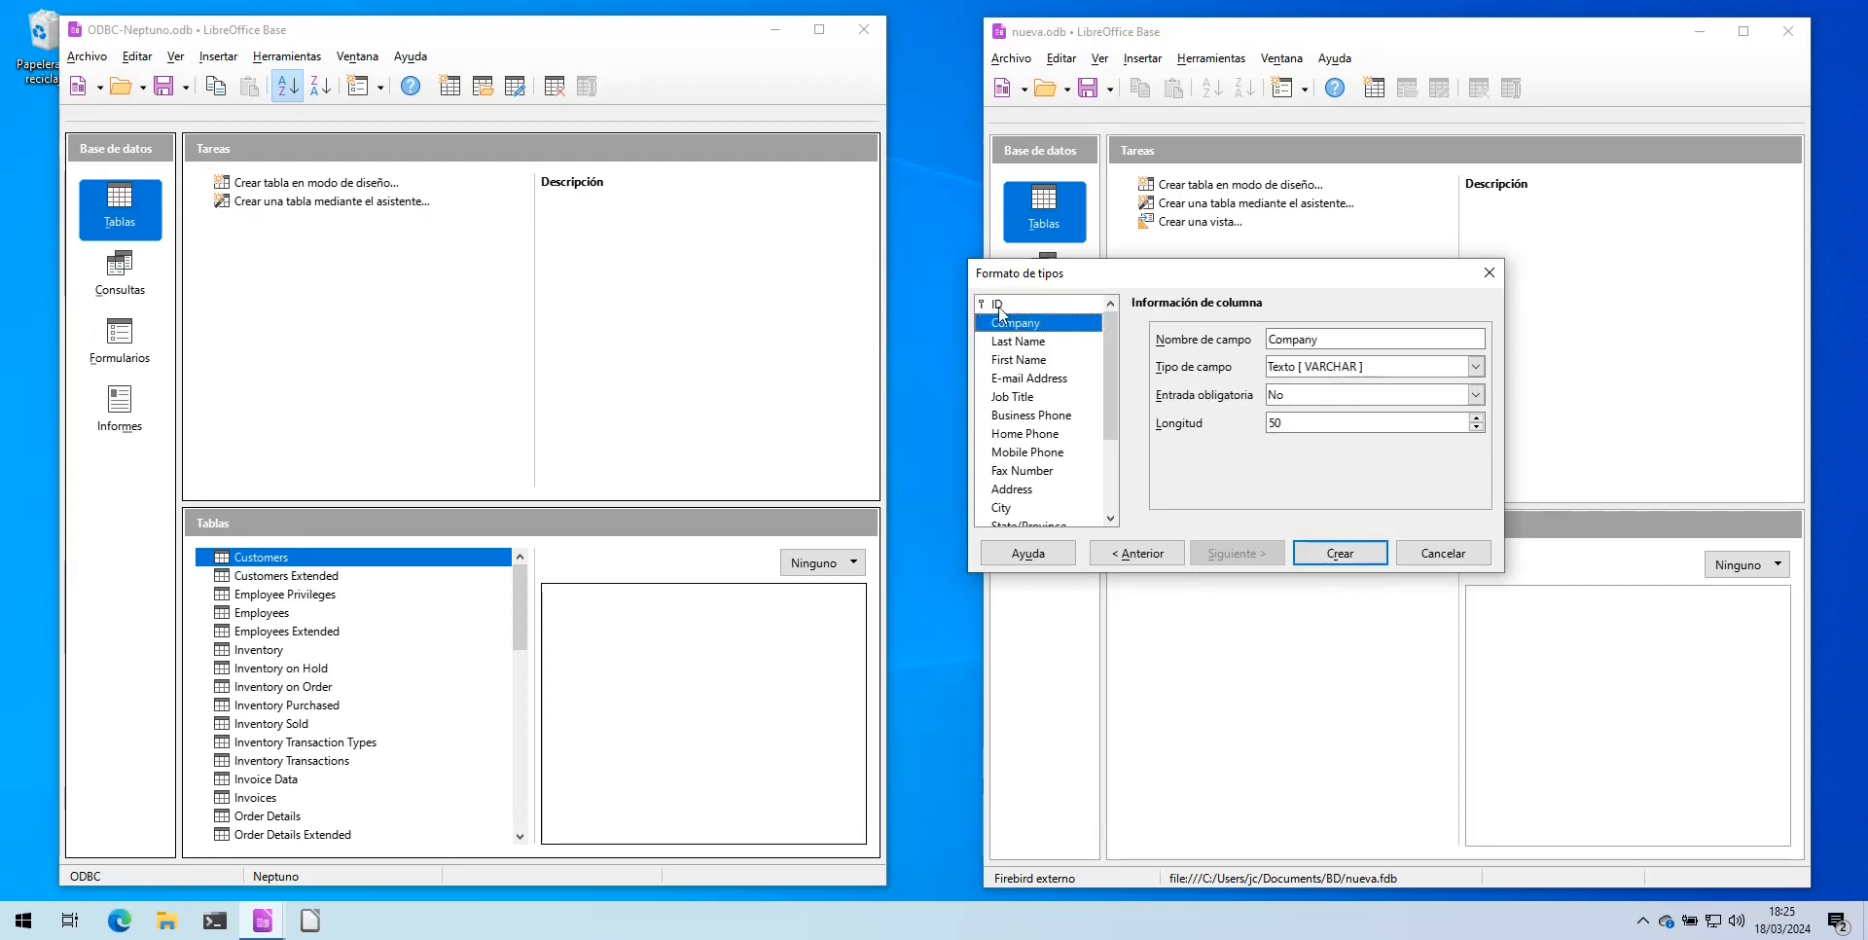
click(1002, 306)
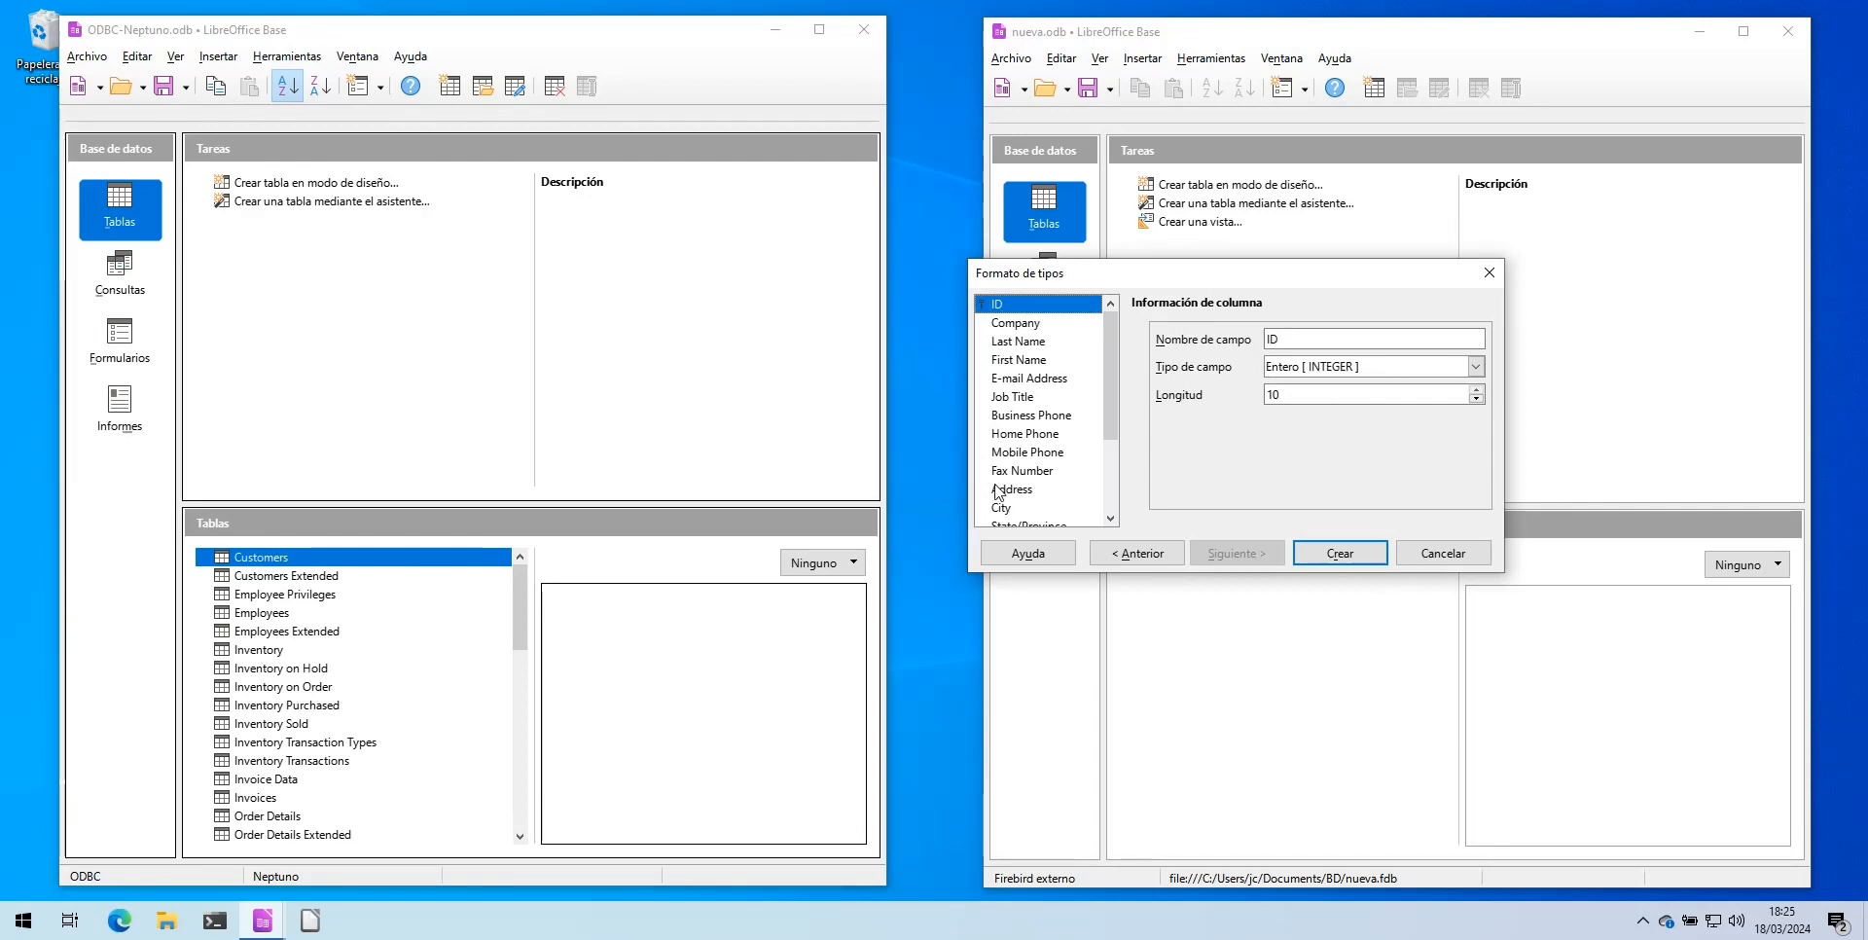
click(1343, 554)
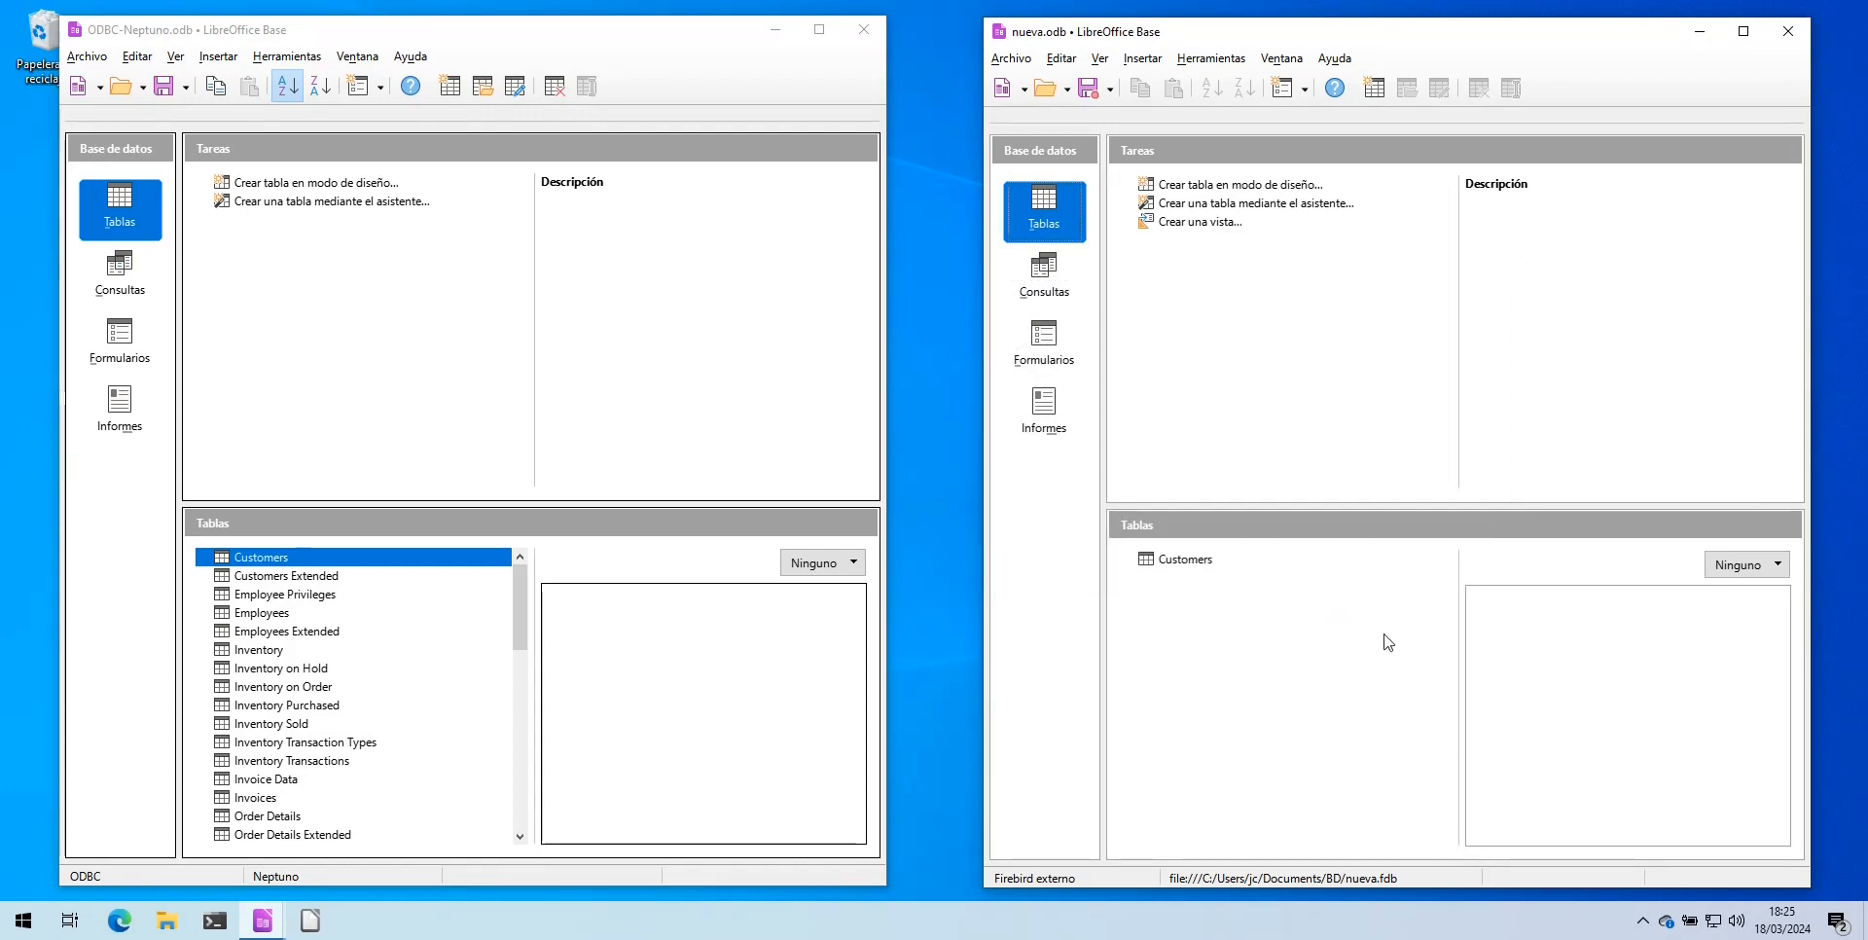
Open the copied Customers table in nueva to check its records, and close it.
double_click(1183, 560)
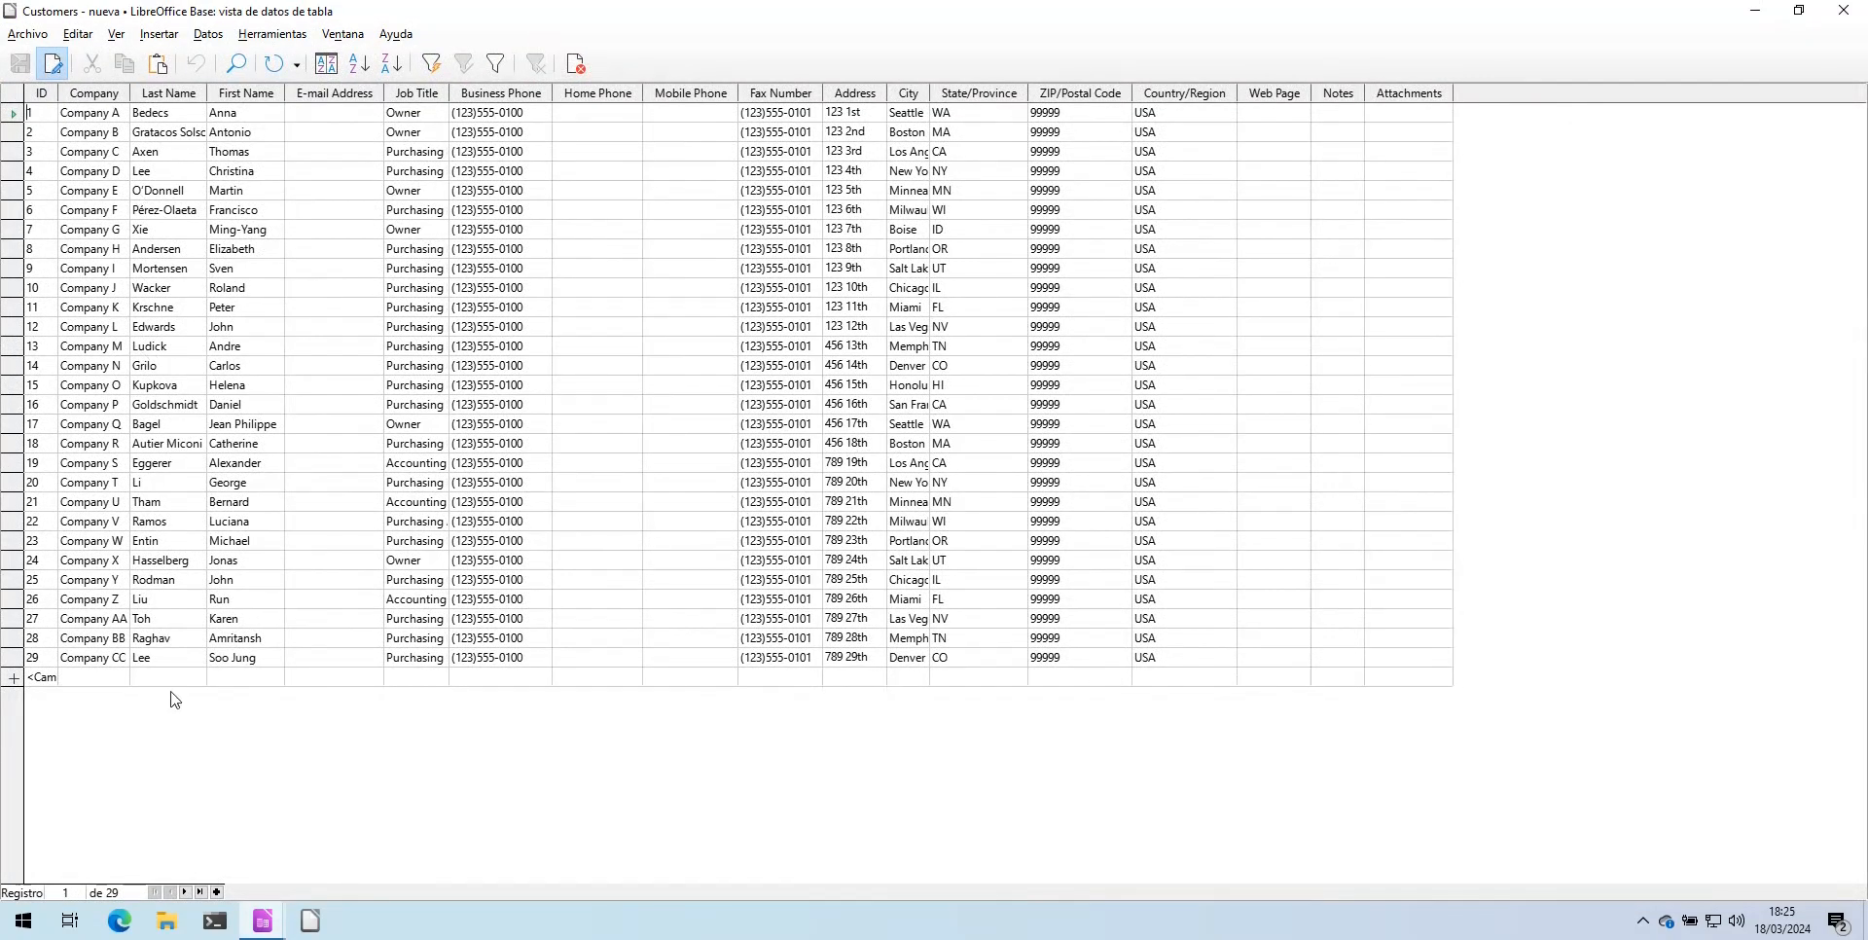
click(106, 678)
click(1845, 11)
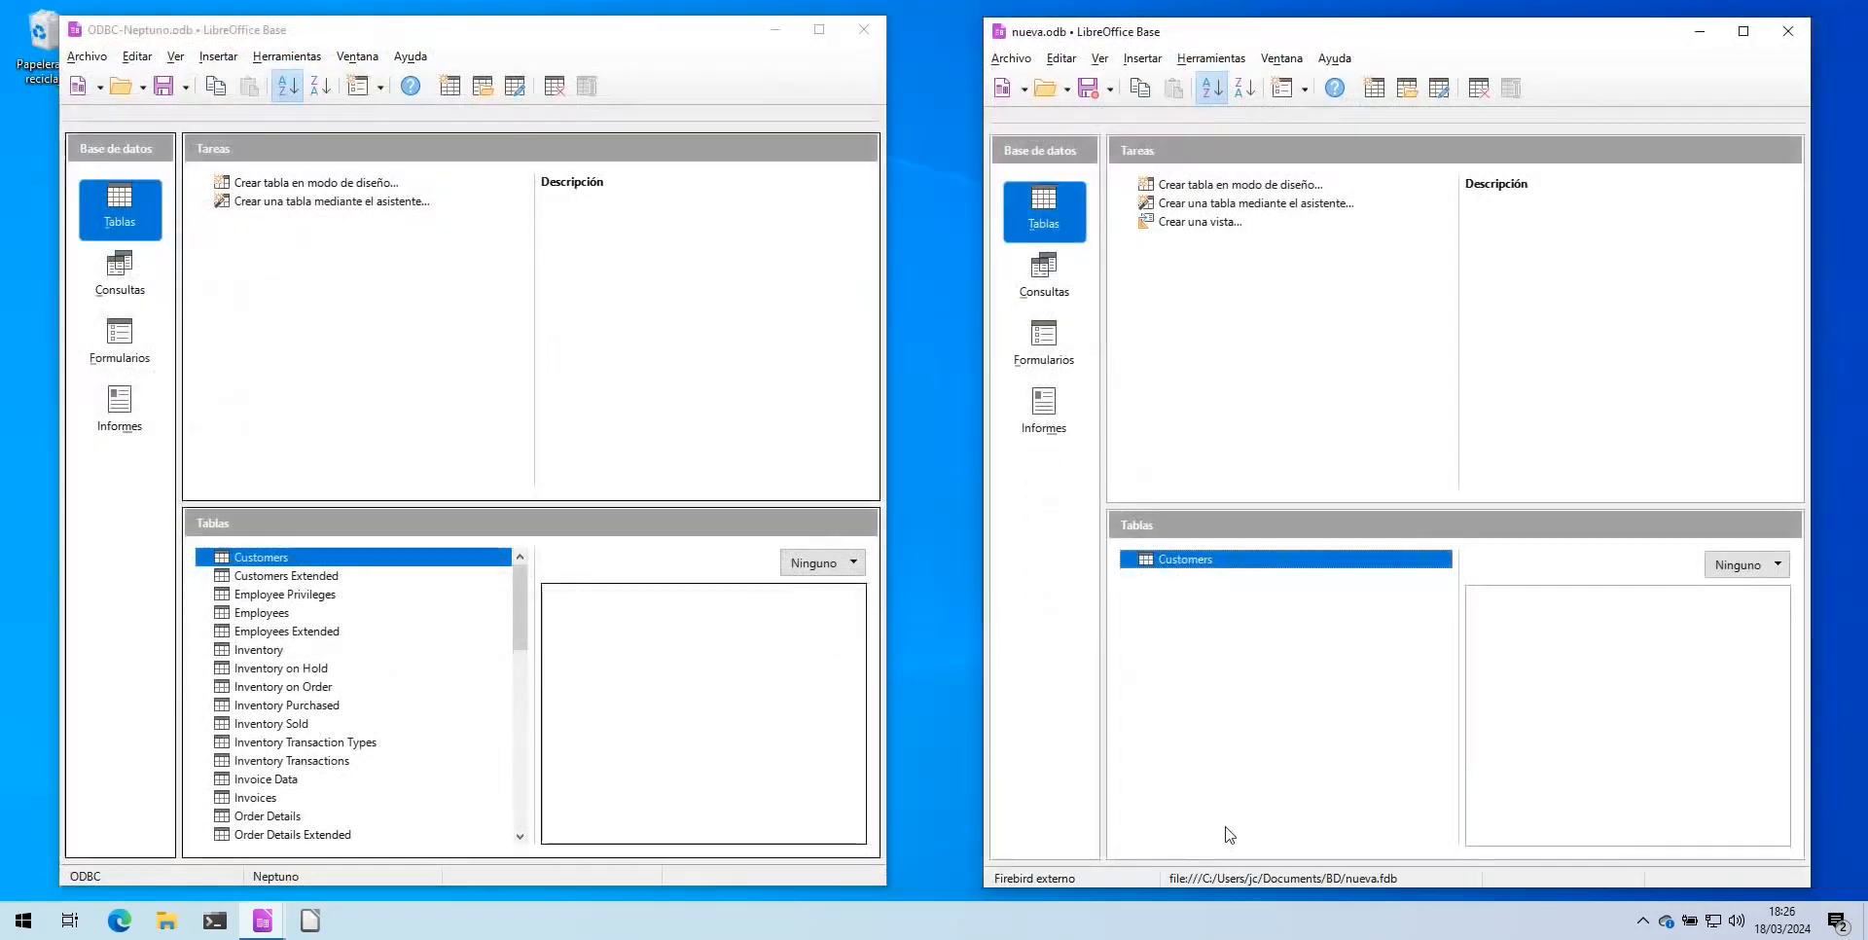
Reopen the Customers data in nueva, widen the ID column to inspect its new-record entry, and close the table.
right_click(1231, 562)
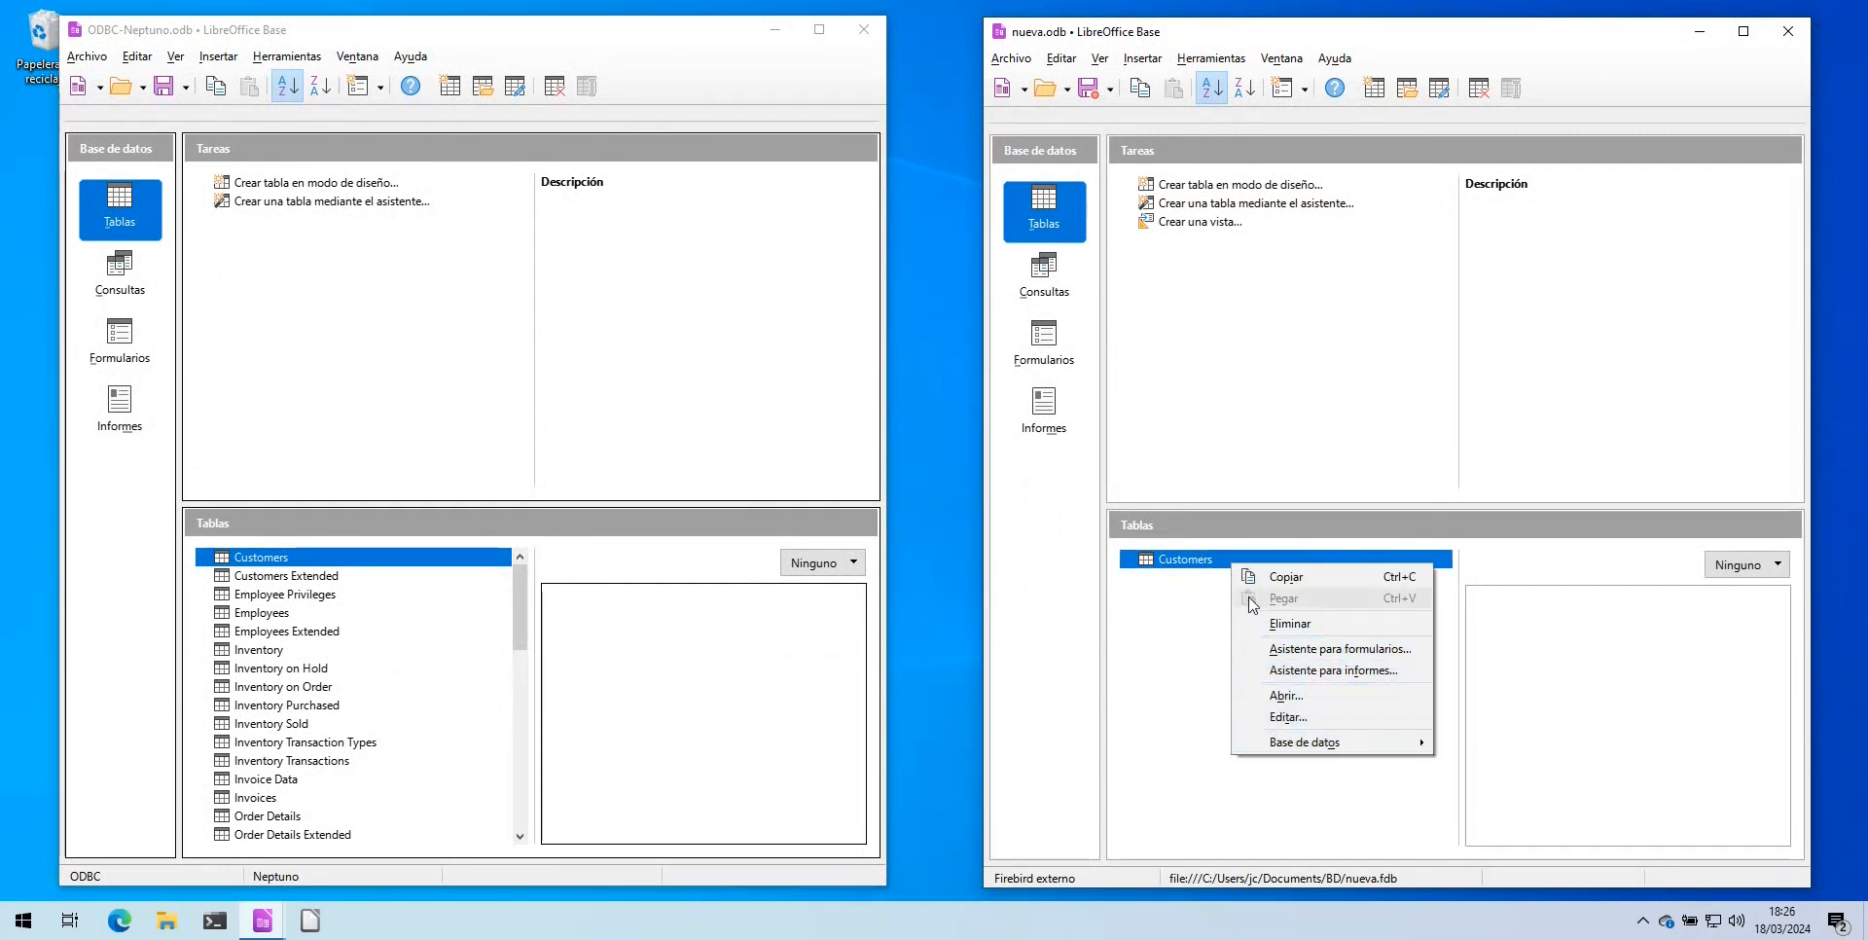
click(1212, 564)
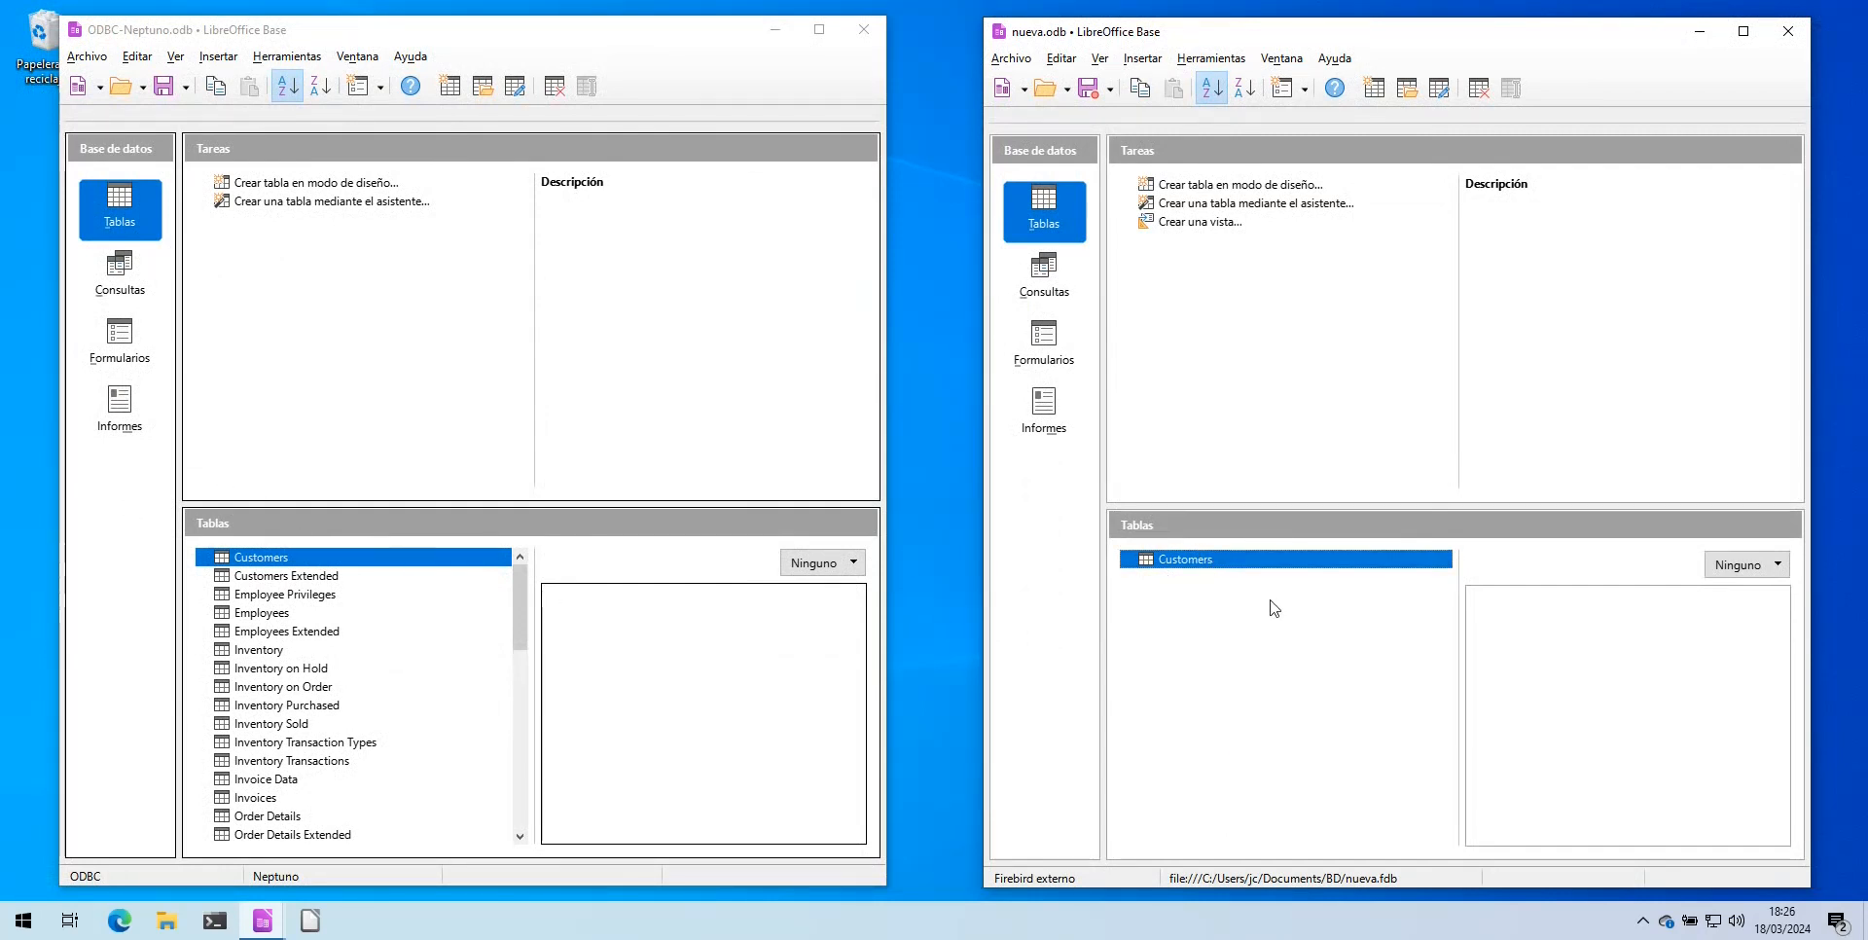
double_click(1158, 562)
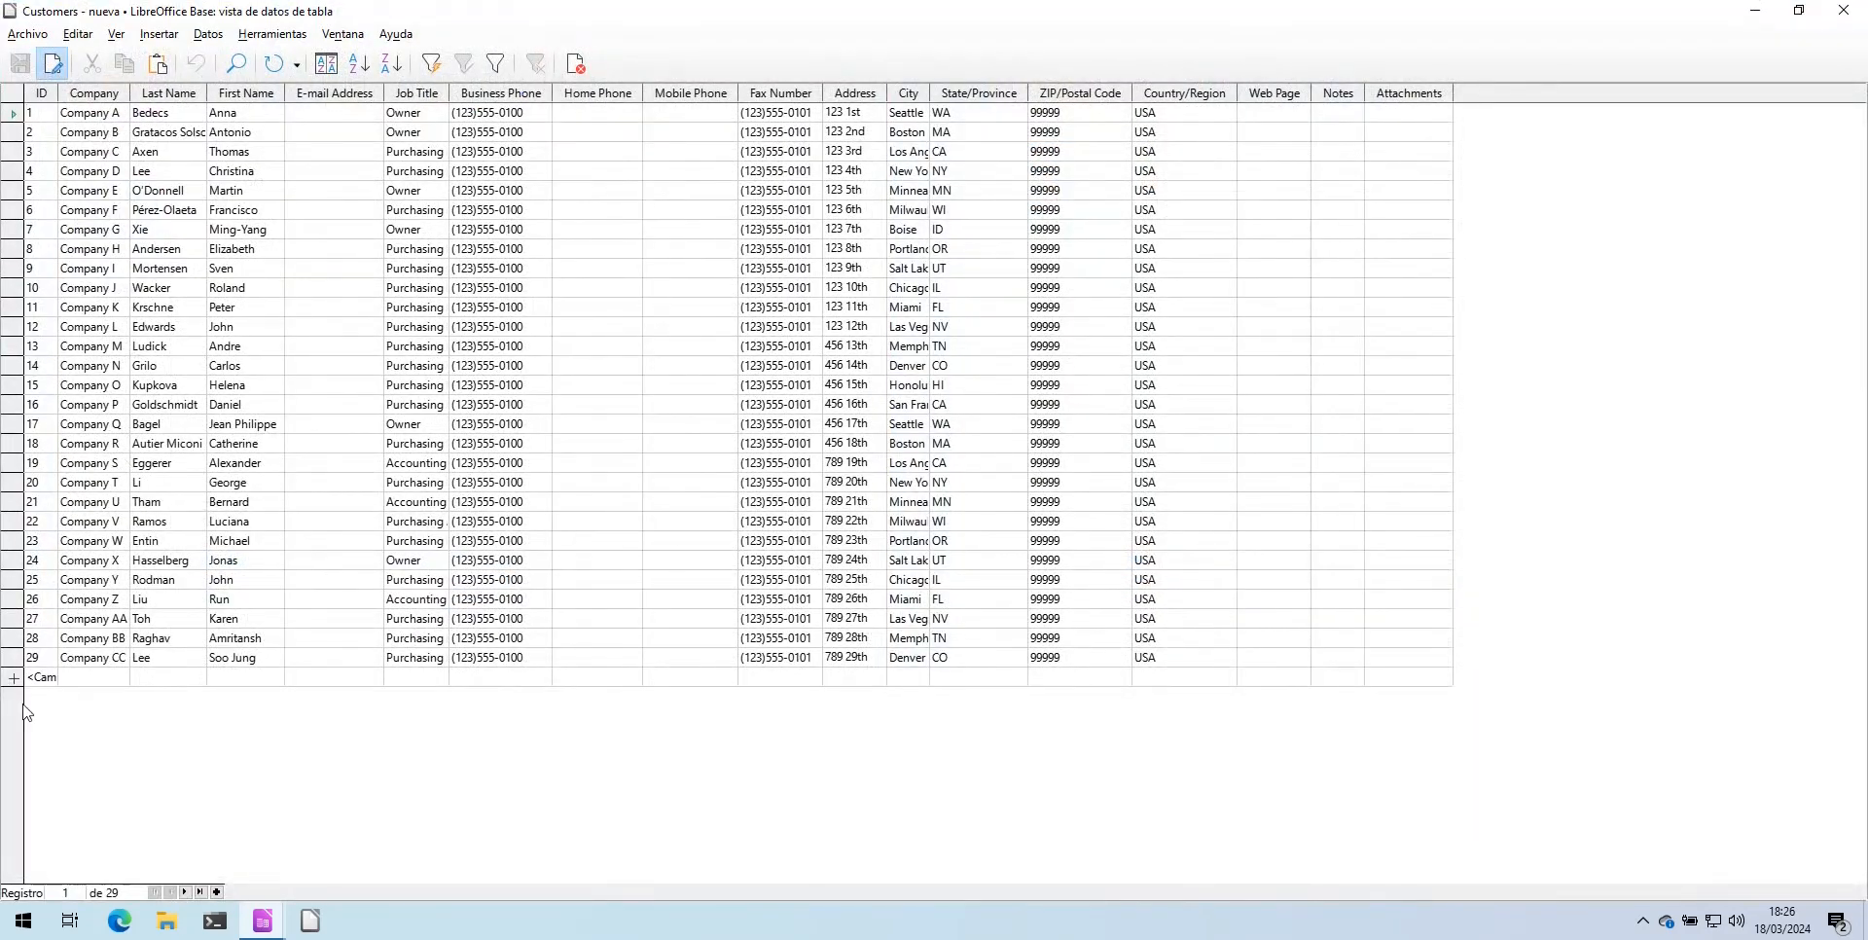
click(73, 678)
drag(59, 94, 76, 95)
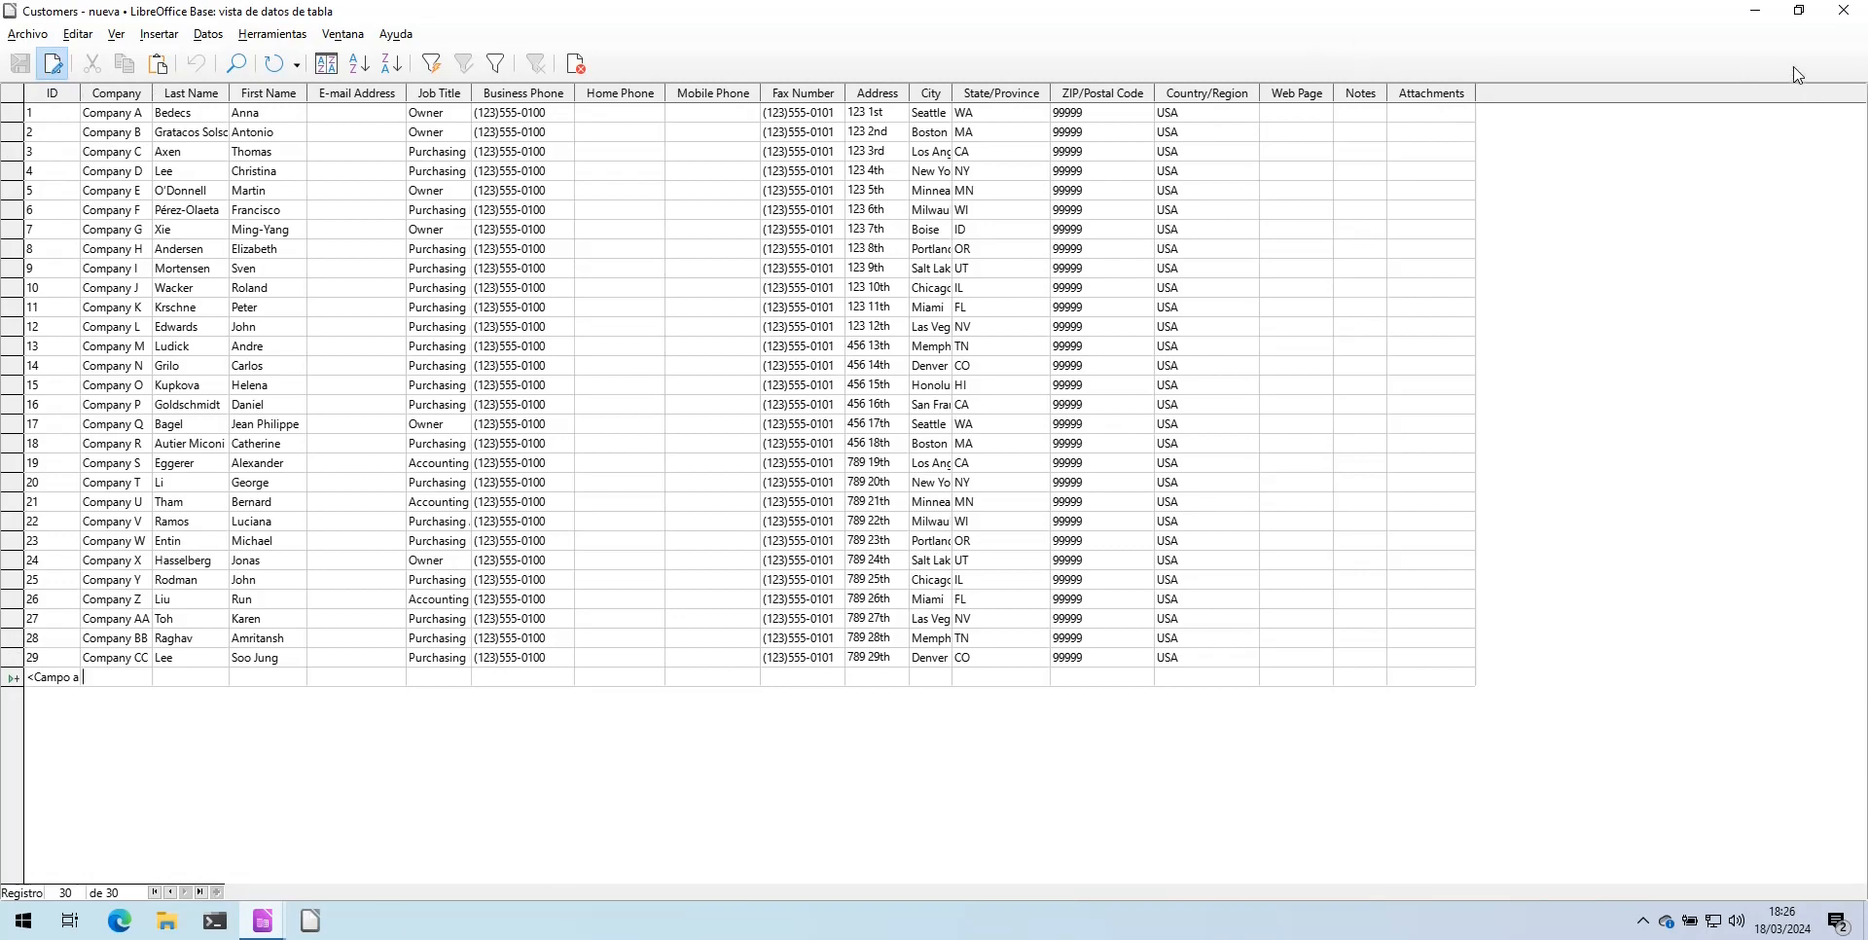
click(1845, 12)
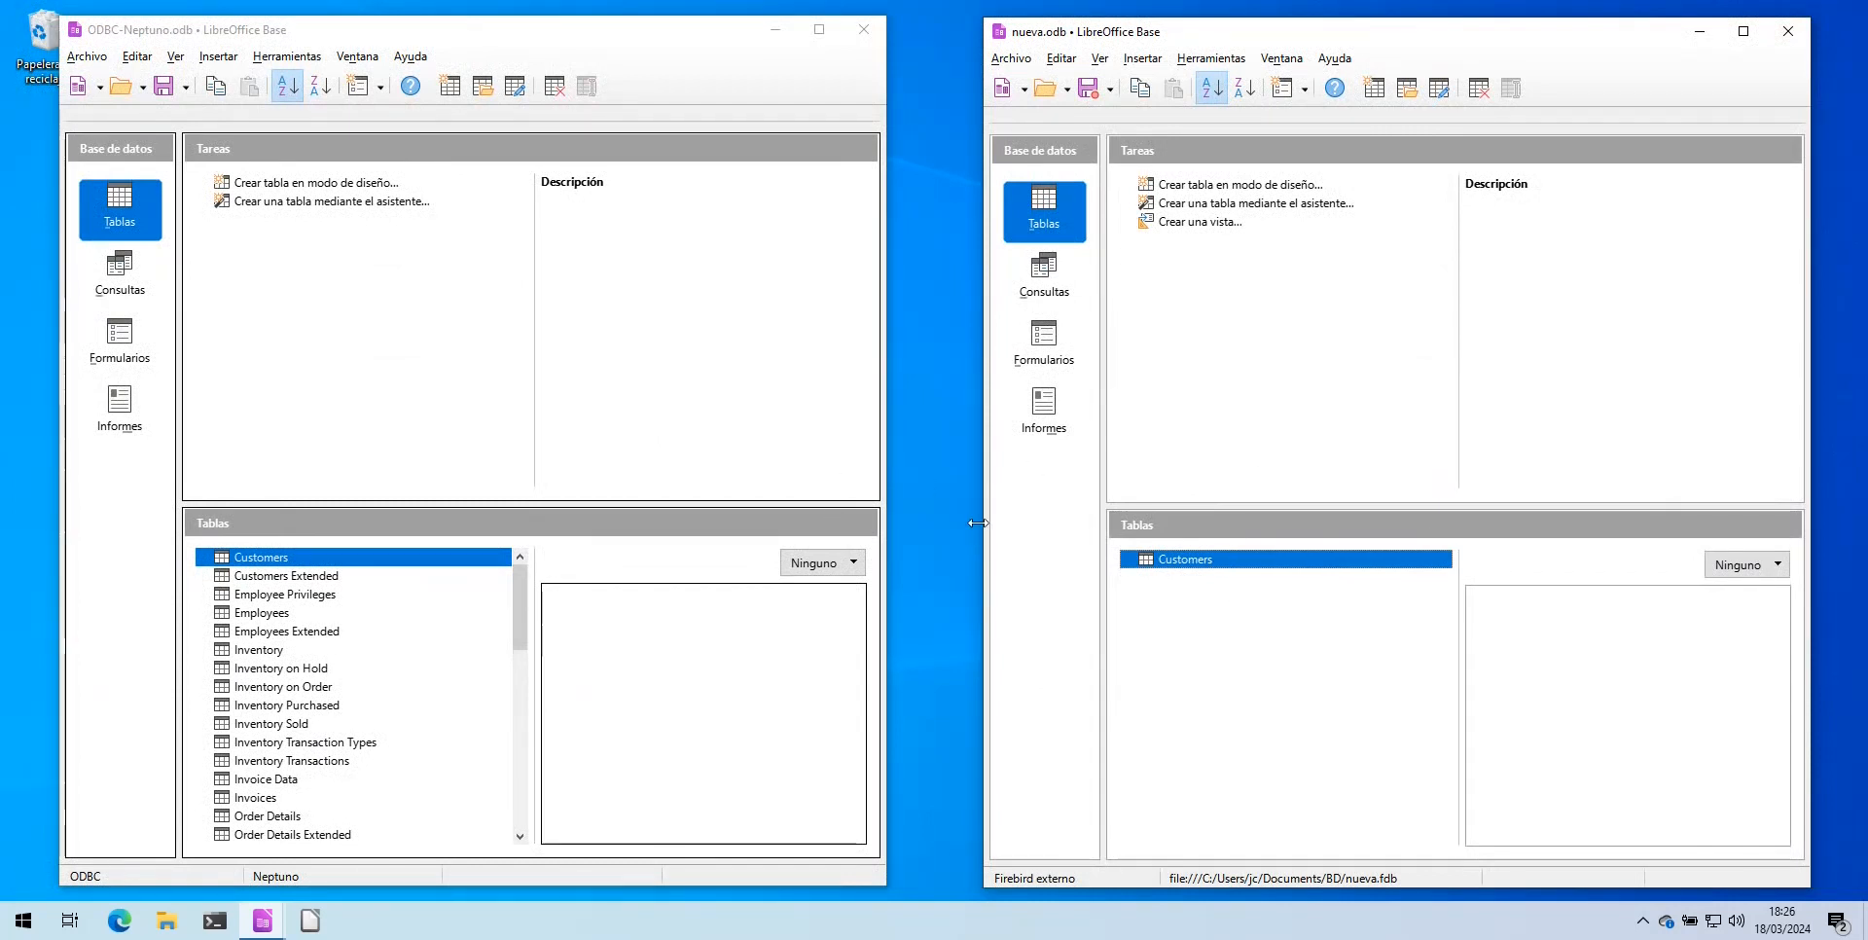
Widen the nueva database window so it reaches the edge of the ODBC-Neptuno window.
drag(987, 530, 895, 528)
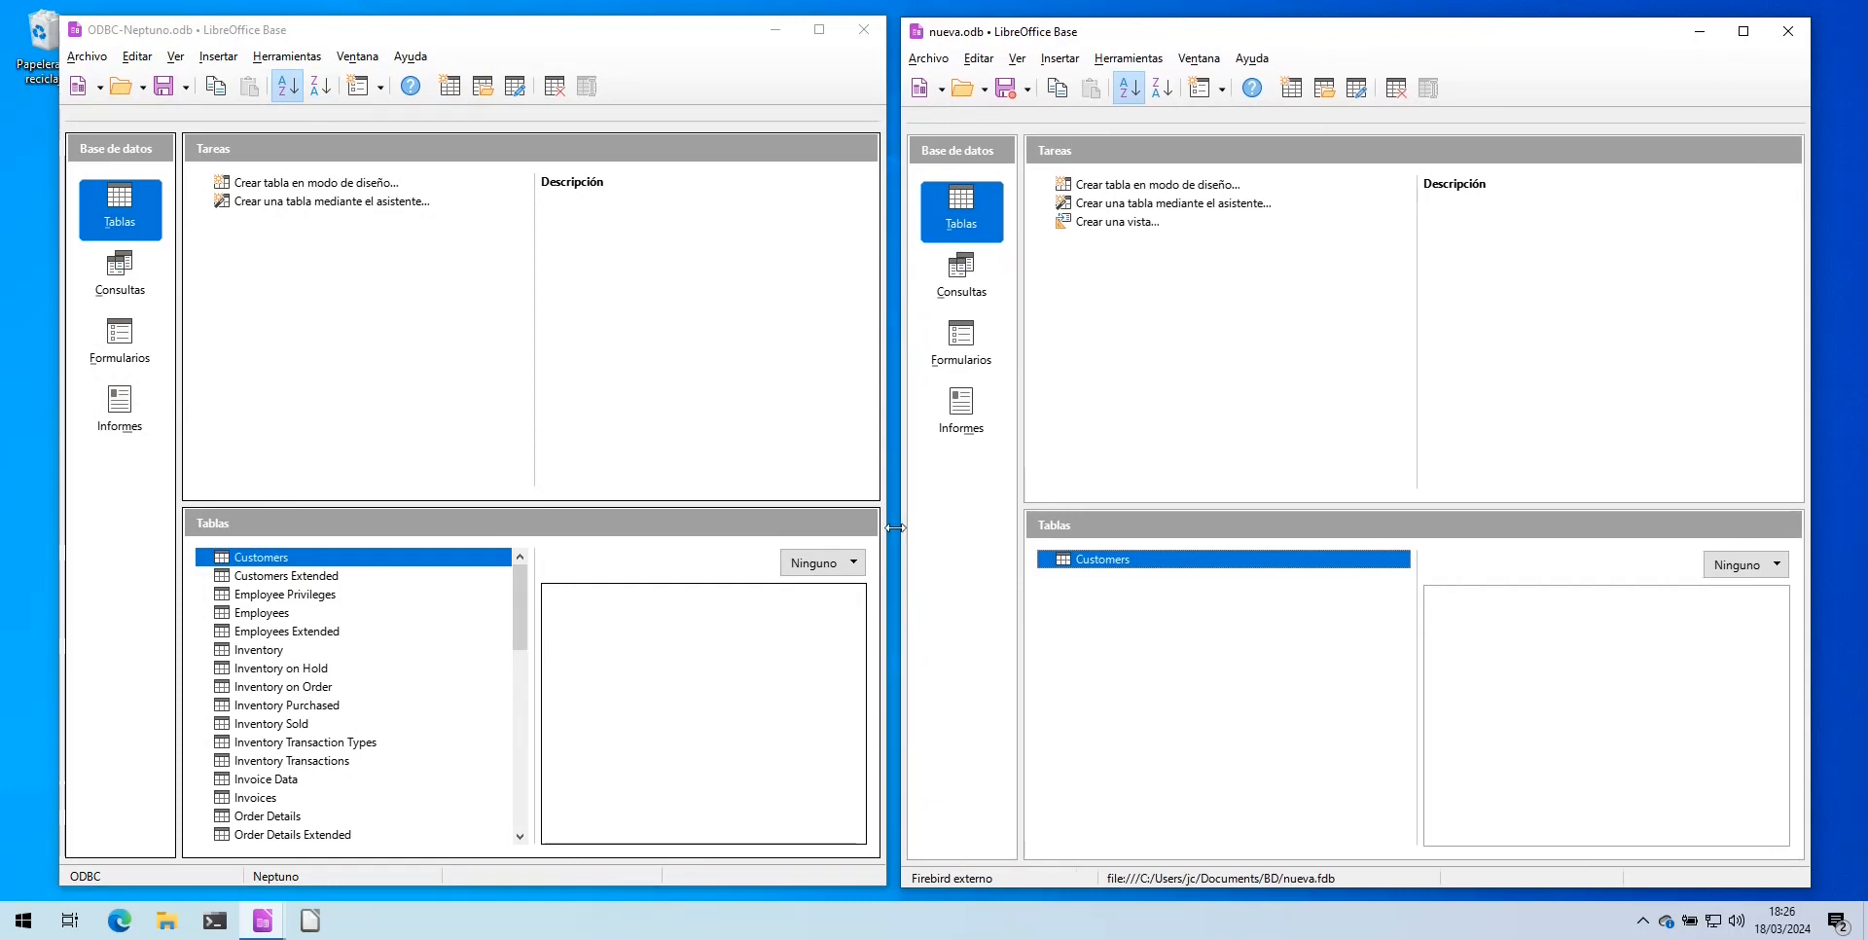